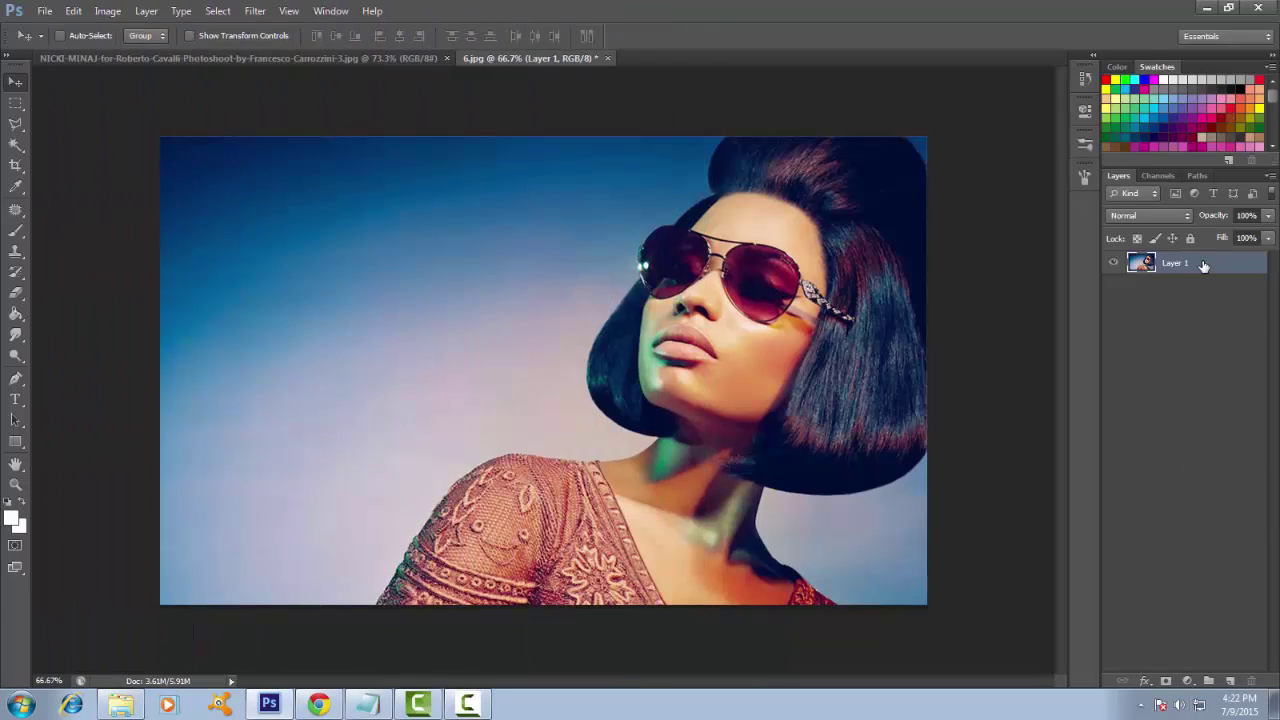
- Duplicate the photo layer and apply a Threshold of about 72 to the copy
drag(1204, 265, 1230, 680)
click(107, 11)
mouse_move(131, 51)
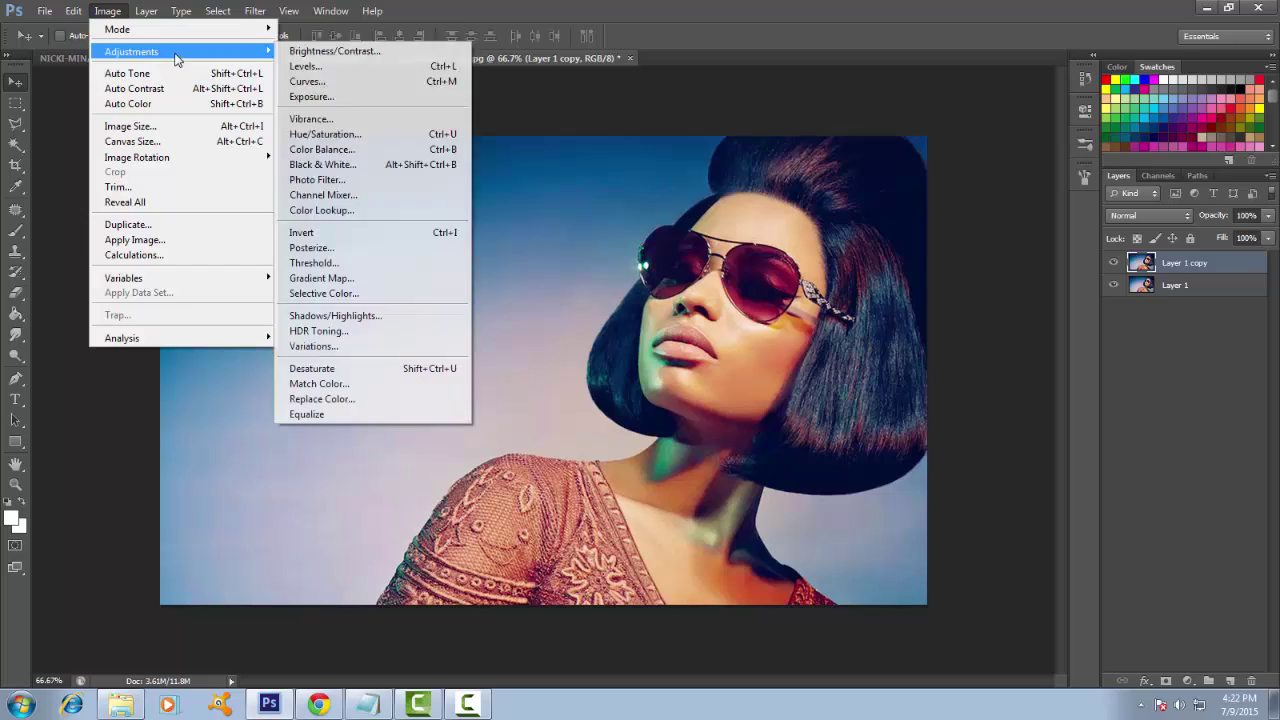
click(312, 263)
drag(977, 280, 935, 280)
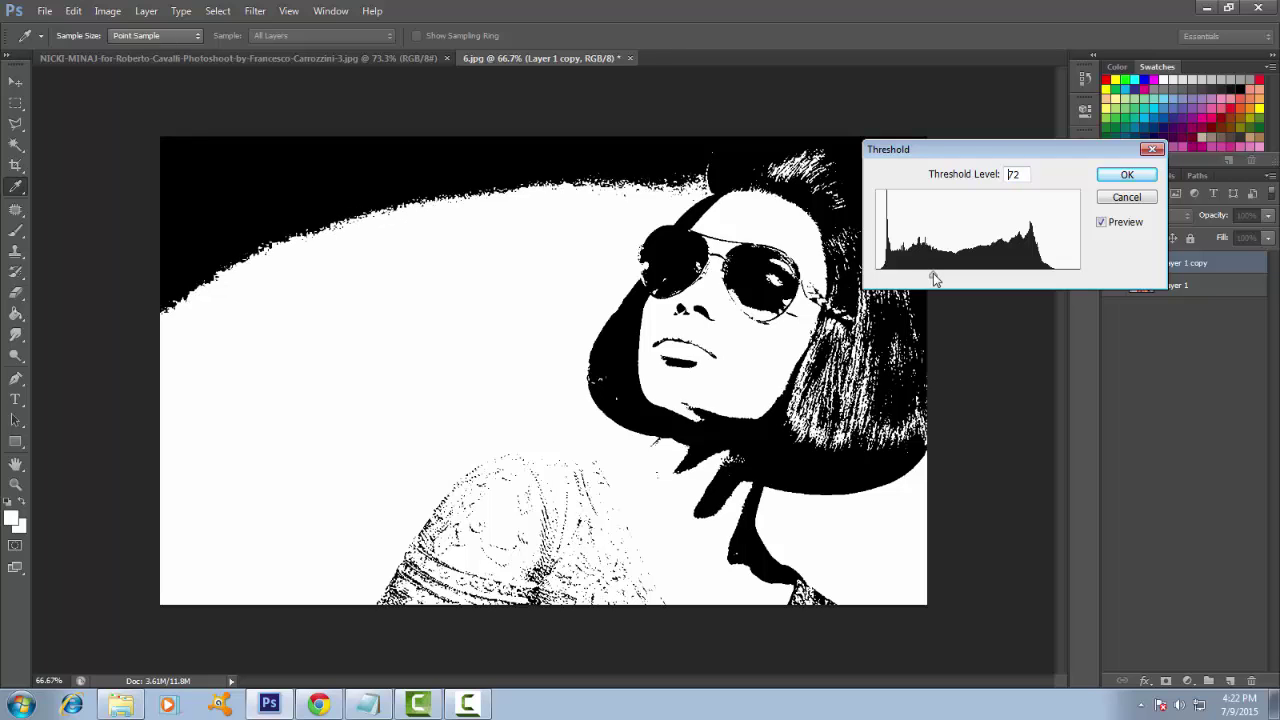
- Confirm the threshold and set the copy layer's blend mode to Multiply
click(1128, 177)
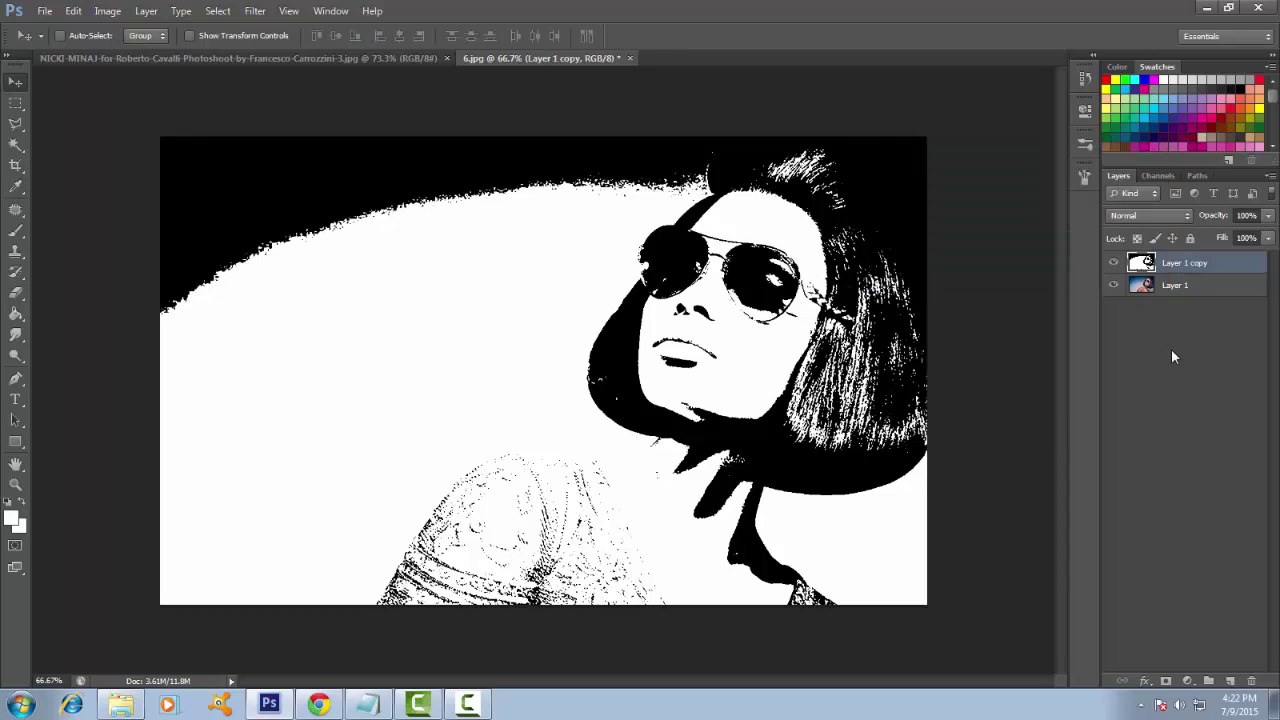
click(1180, 286)
click(1182, 263)
click(1150, 215)
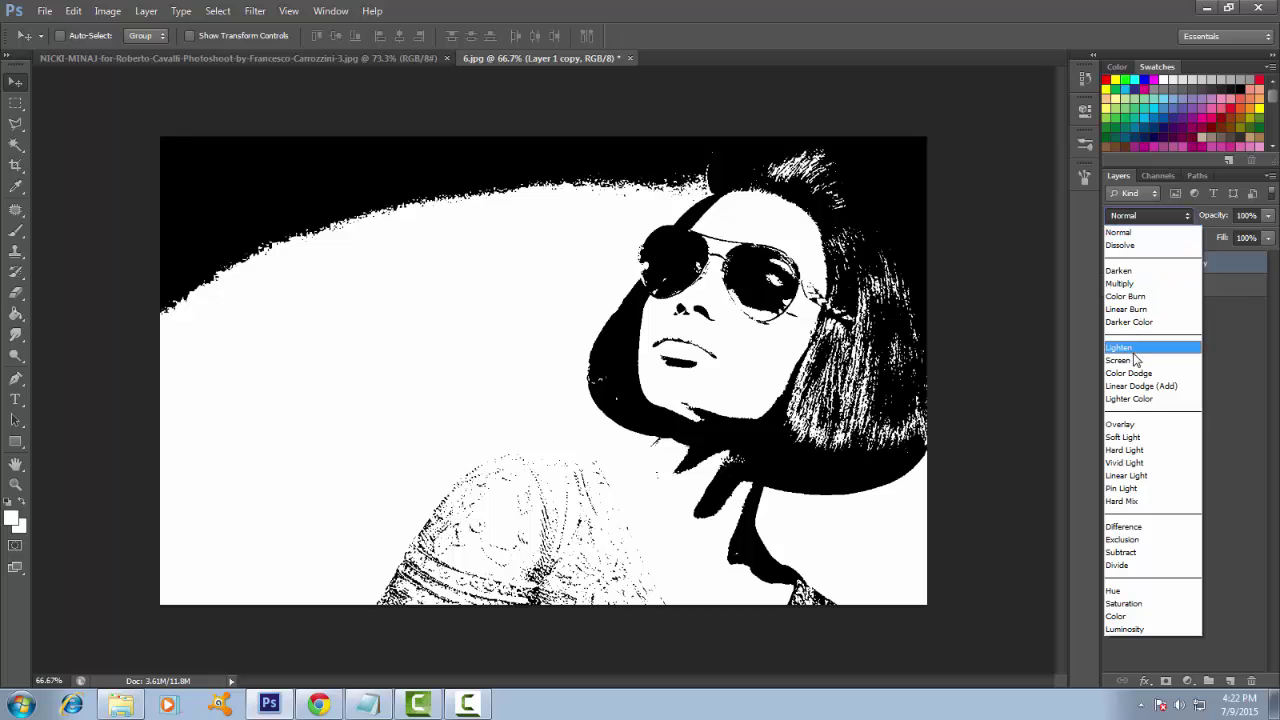
click(1118, 284)
- Compare the layers' visibility, then hide the original colour photo layer
click(1205, 434)
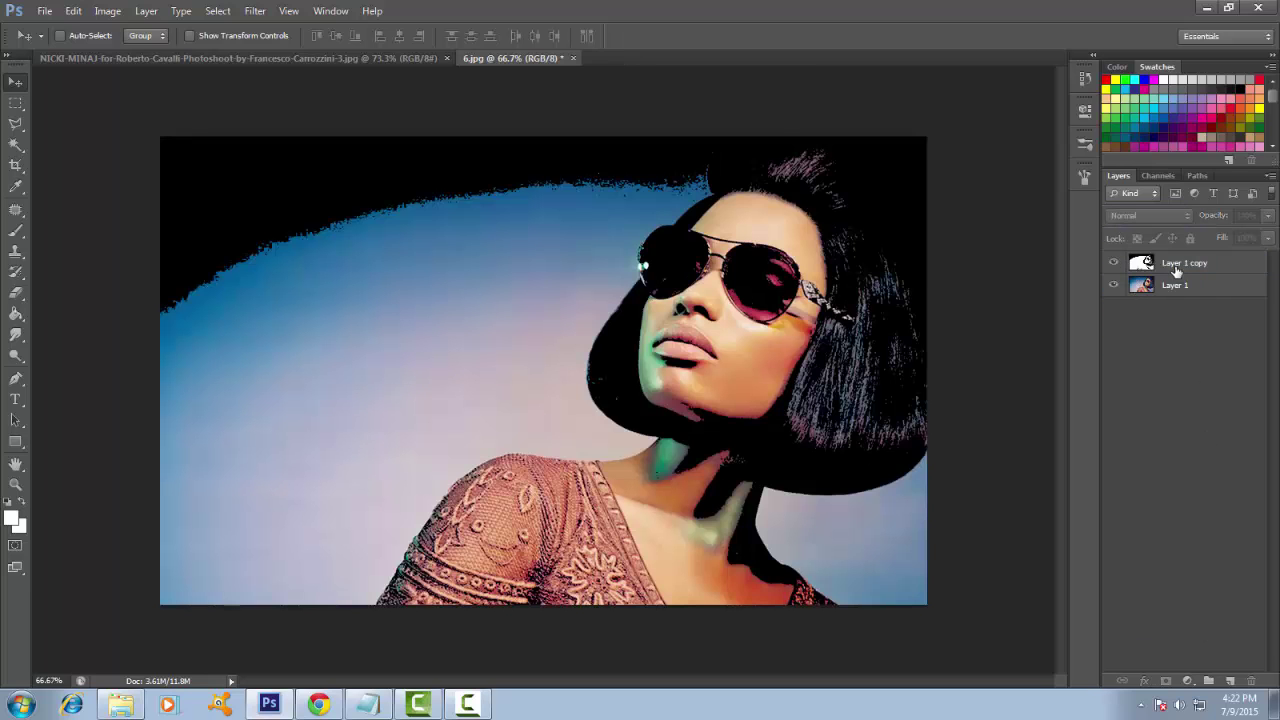
click(1178, 266)
click(1177, 285)
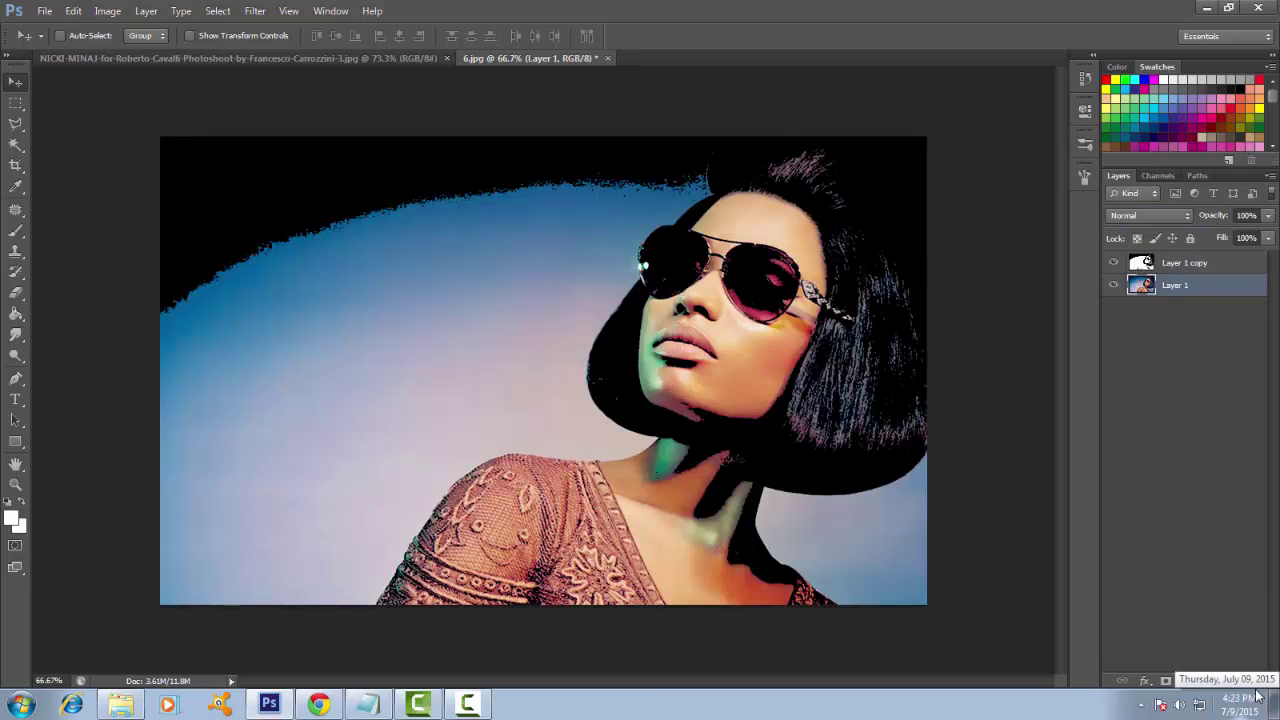
click(1185, 263)
click(1113, 263)
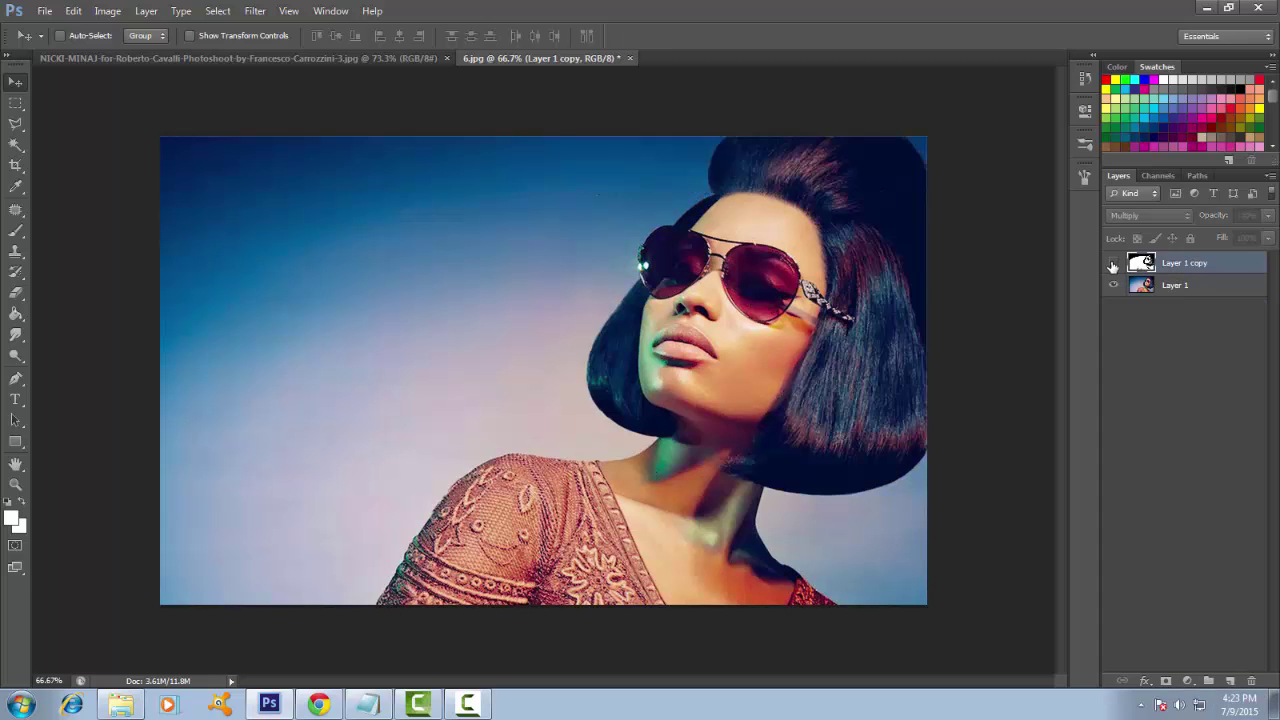
click(1113, 263)
click(1113, 263)
click(1113, 263)
click(1185, 287)
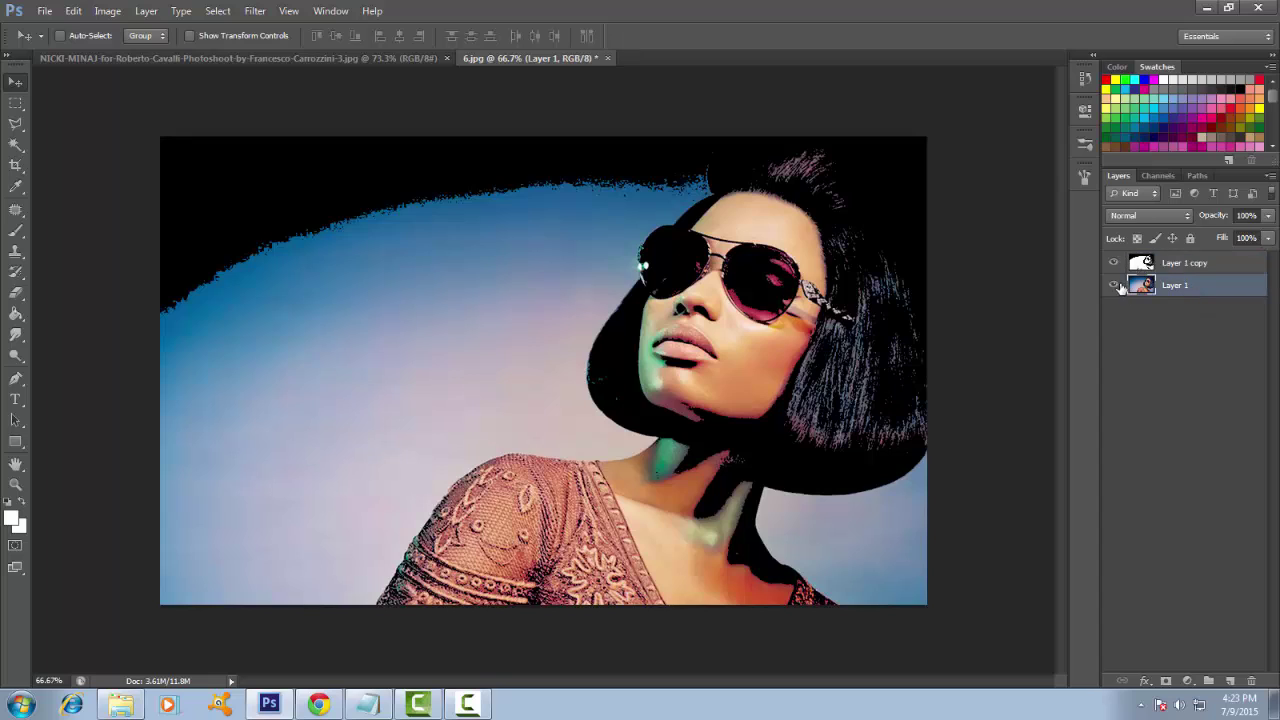
click(1113, 285)
click(1113, 285)
click(1183, 264)
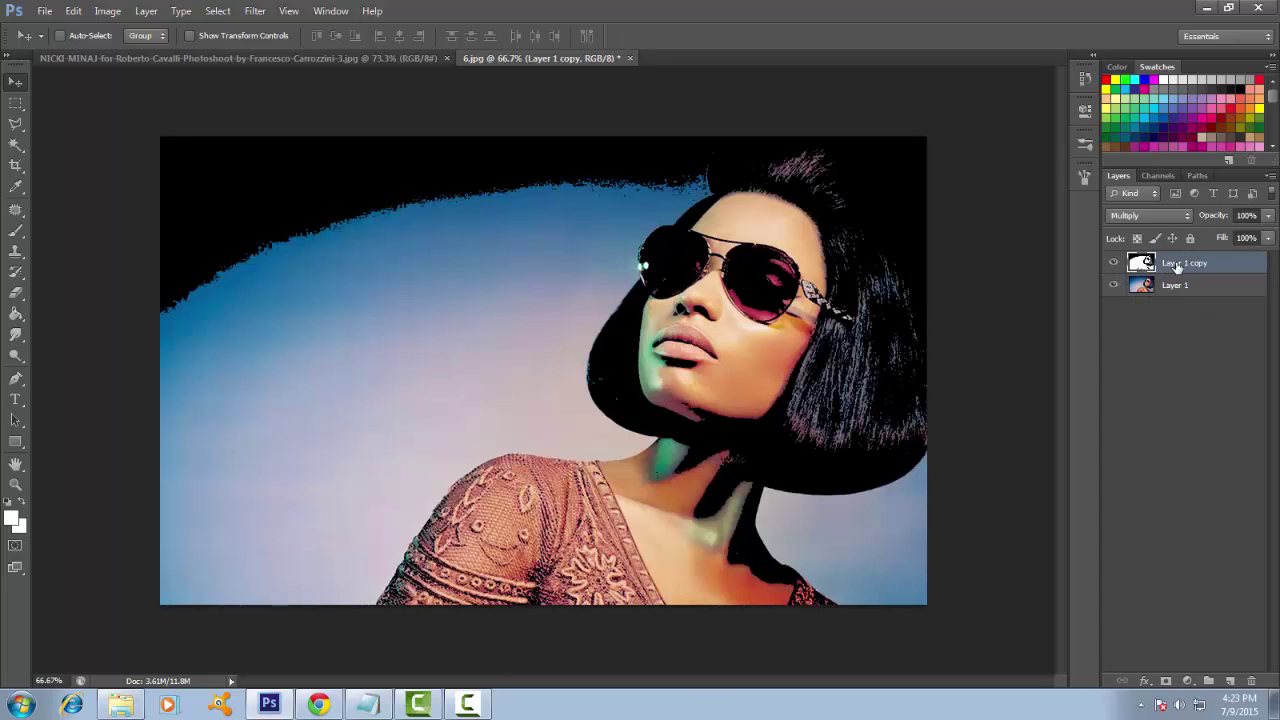
click(1114, 286)
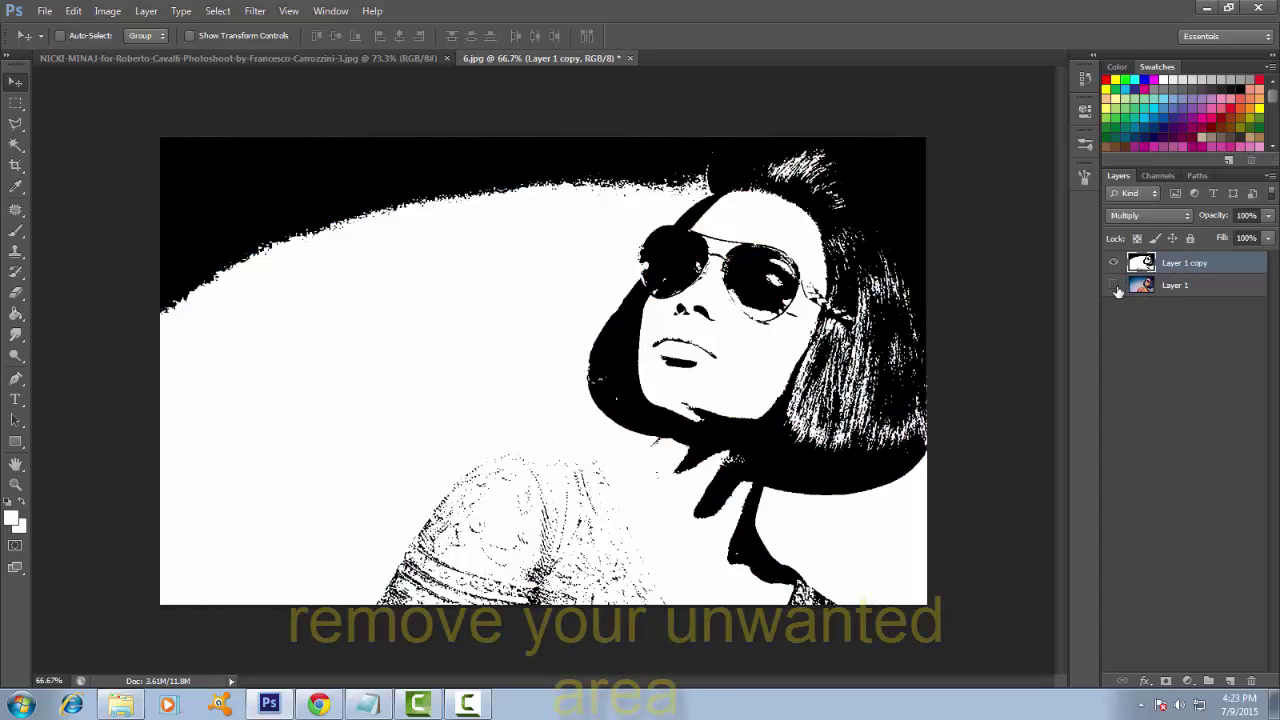
- Paint white over the black top-left and top background with a 400 px brush
click(17, 229)
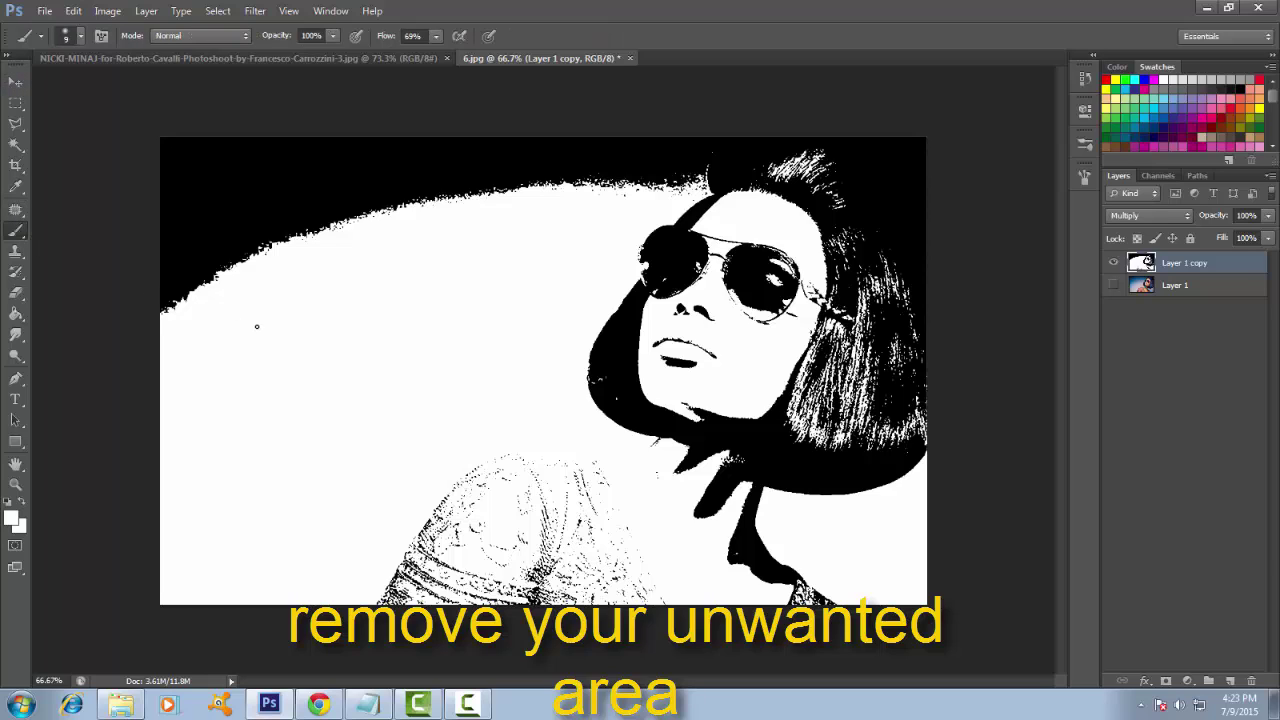
key(bracketright)
key(bracketright)
key(bracketright)
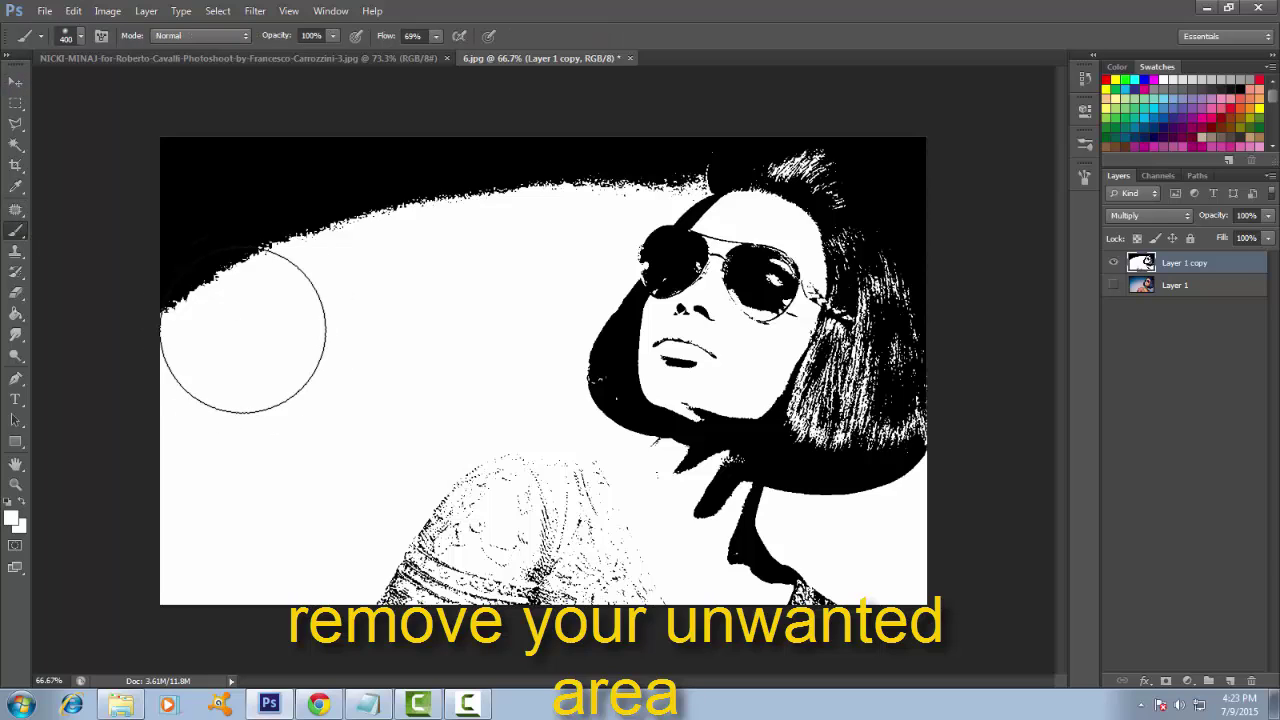
mouse_move(251, 391)
mouse_down()
mouse_move(243, 114)
mouse_move(397, 178)
mouse_up()
key(bracketleft)
key(bracketleft)
key(bracketleft)
mouse_move(480, 217)
mouse_down()
mouse_move(600, 149)
mouse_move(566, 206)
mouse_up()
- With a smaller brush, paint out the black near the top edge and beside the hair
scroll(573, 334, up, 2)
scroll(573, 334, up, 3)
key(bracketleft)
key(bracketleft)
key(bracketleft)
key(bracketleft)
key(bracketleft)
key(bracketleft)
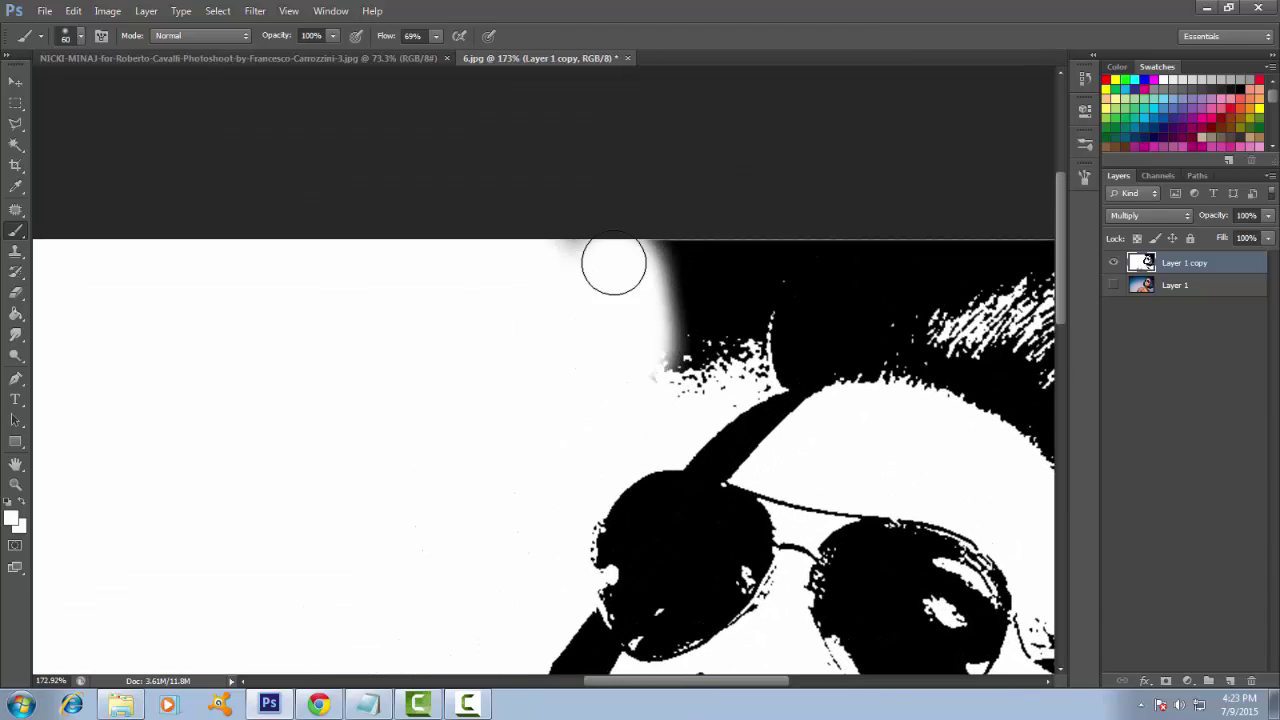
drag(611, 263, 700, 290)
mouse_move(751, 371)
mouse_down()
mouse_move(729, 386)
mouse_move(787, 255)
mouse_move(714, 328)
mouse_move(716, 260)
mouse_up()
key(bracketleft)
key(bracketleft)
key(bracketleft)
scroll(716, 260, down, 3)
click(1113, 285)
click(1113, 285)
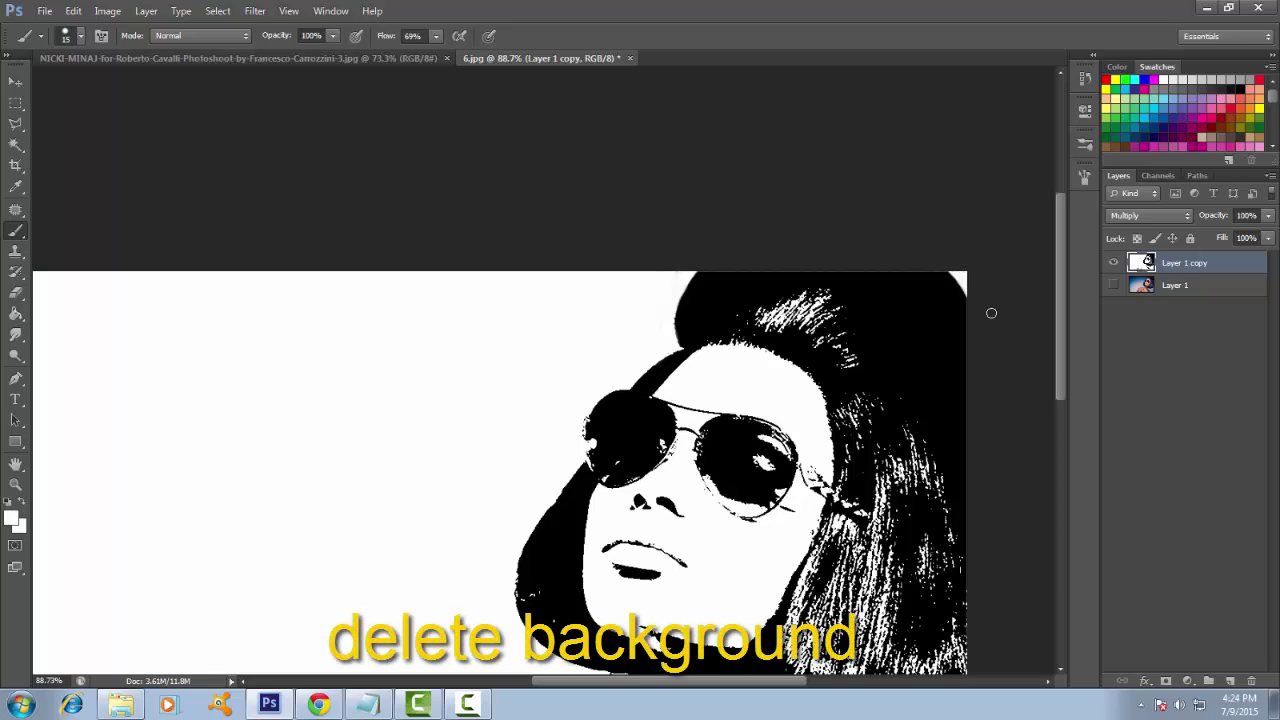
scroll(1018, 387, down, 1)
- Show and select the colour photo layer, then Magic Wand-delete the blue sky patches on the left and top
click(1137, 418)
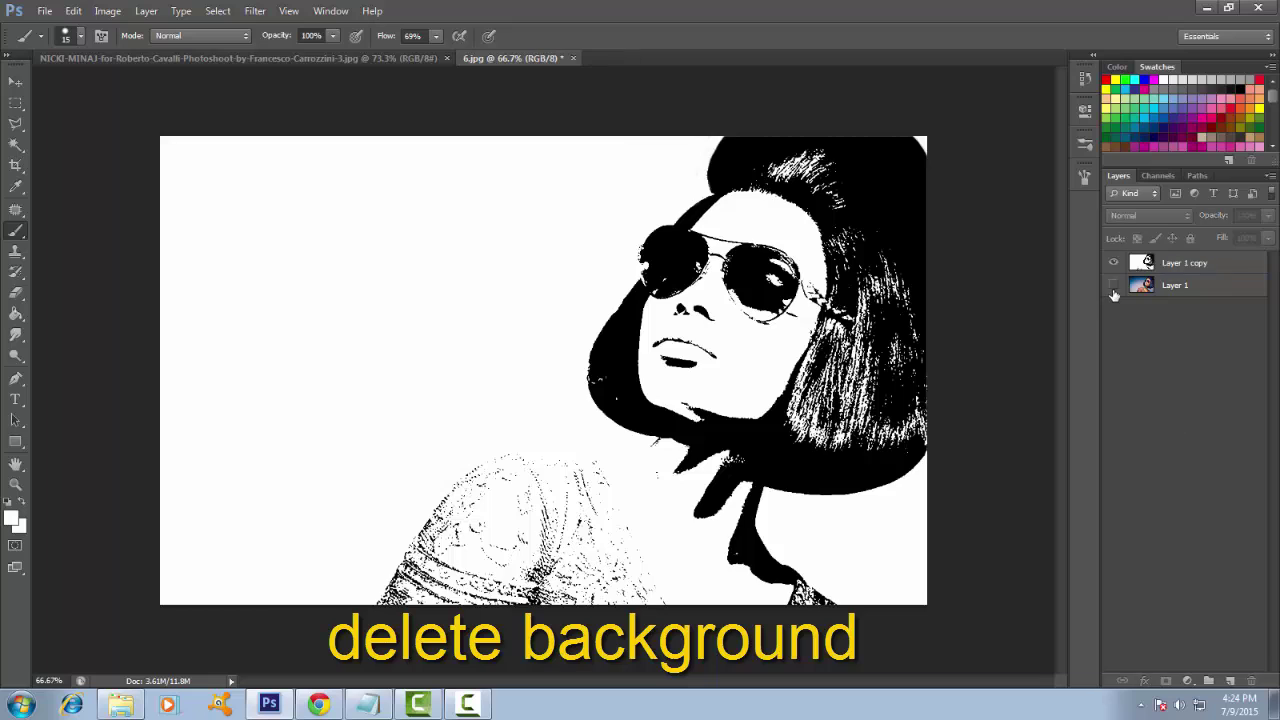
click(1113, 285)
click(1162, 287)
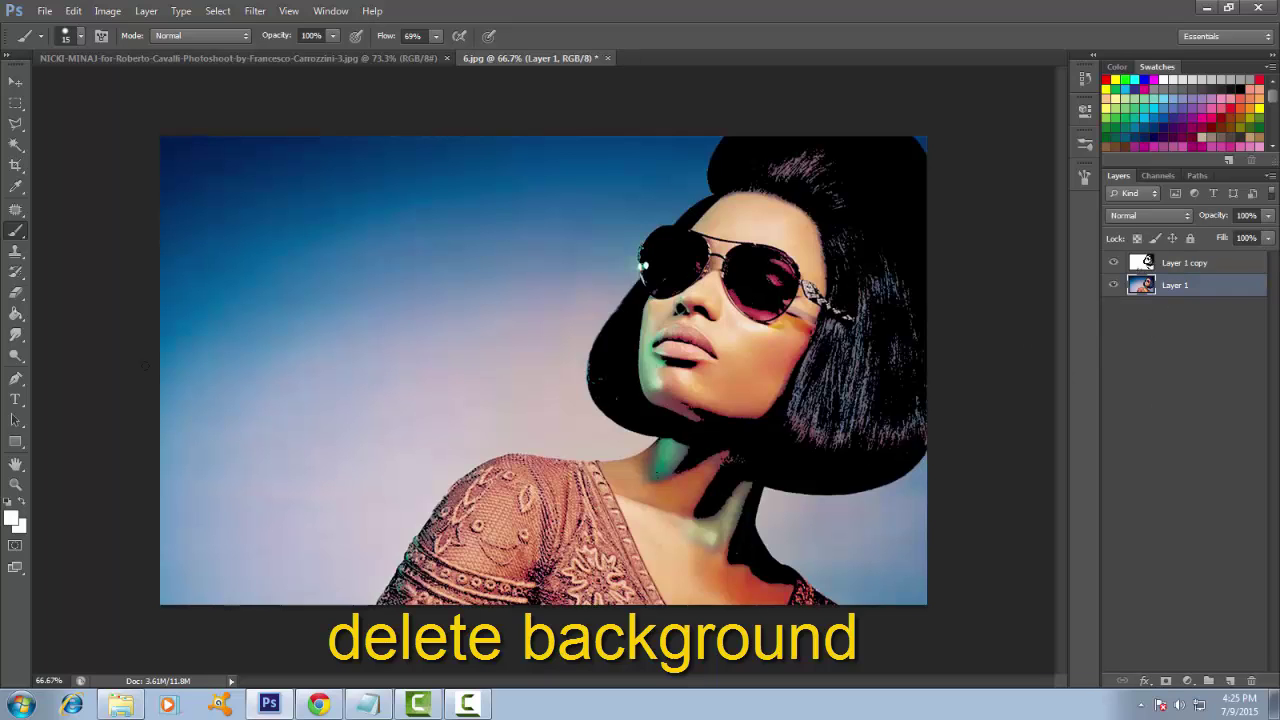
key(w)
click(257, 297)
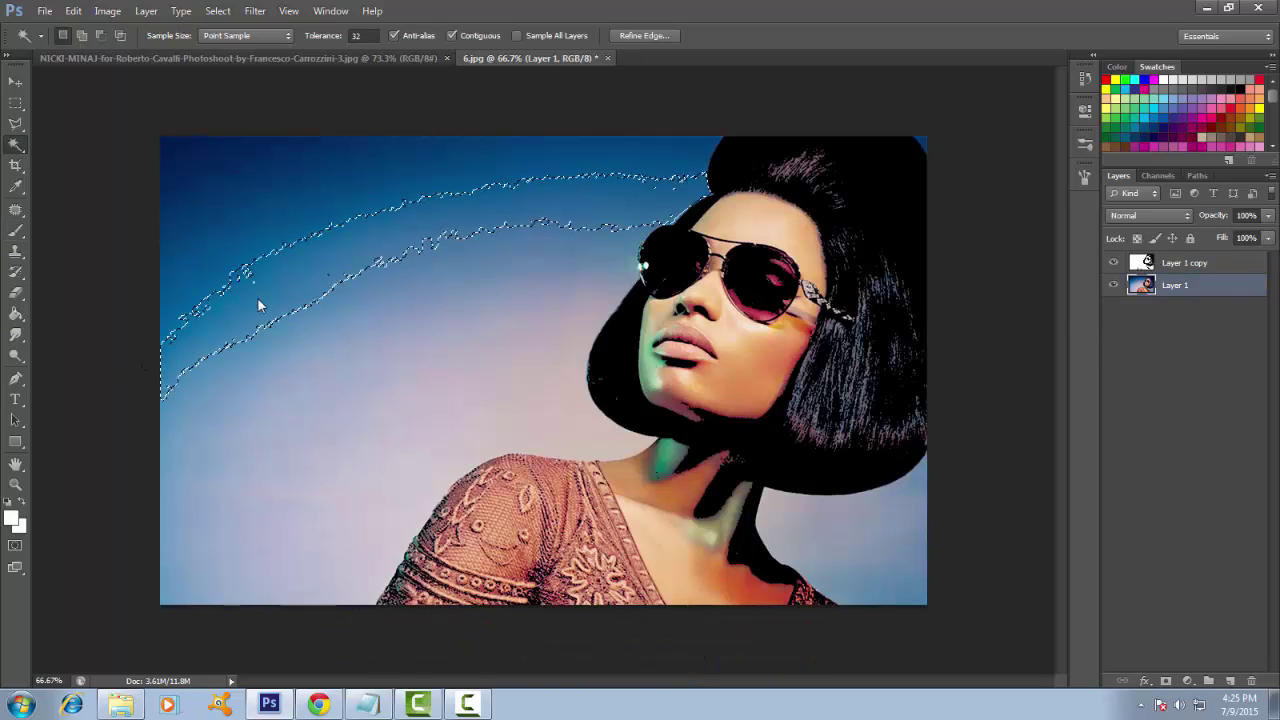
key(Delete)
click(450, 160)
key(Delete)
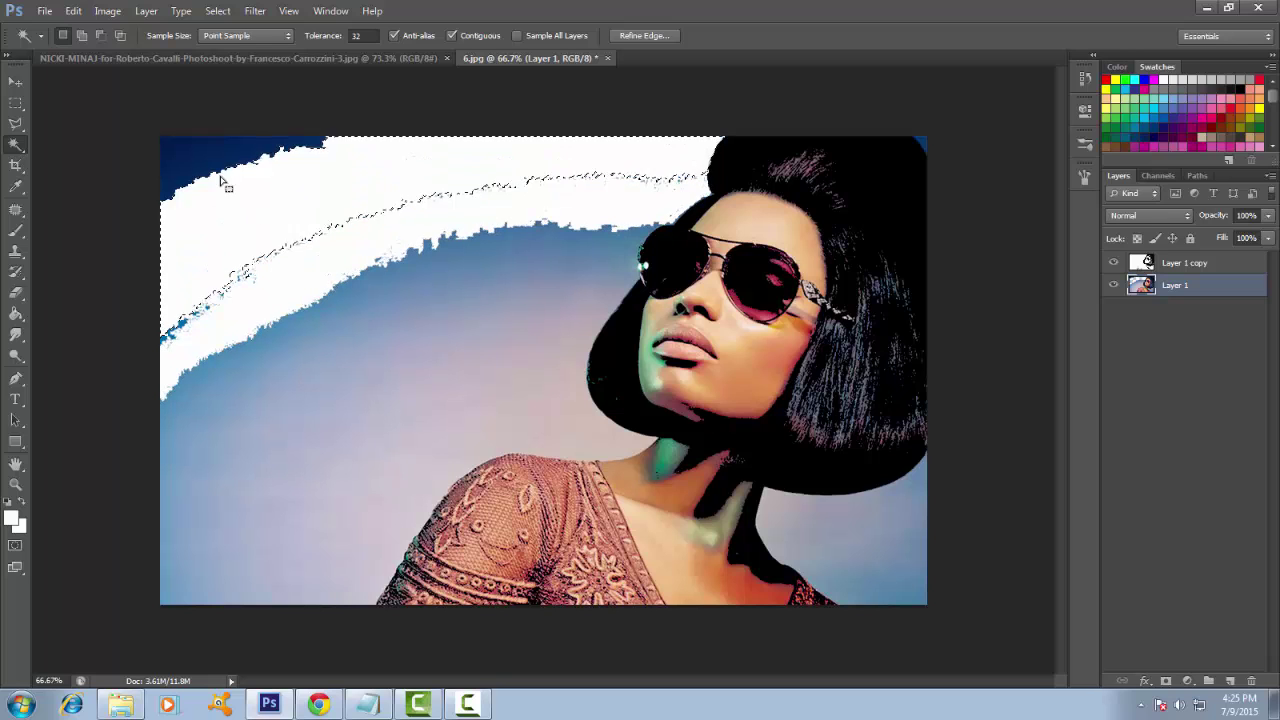
click(200, 165)
key(Delete)
click(291, 389)
key(Delete)
click(430, 420)
key(Delete)
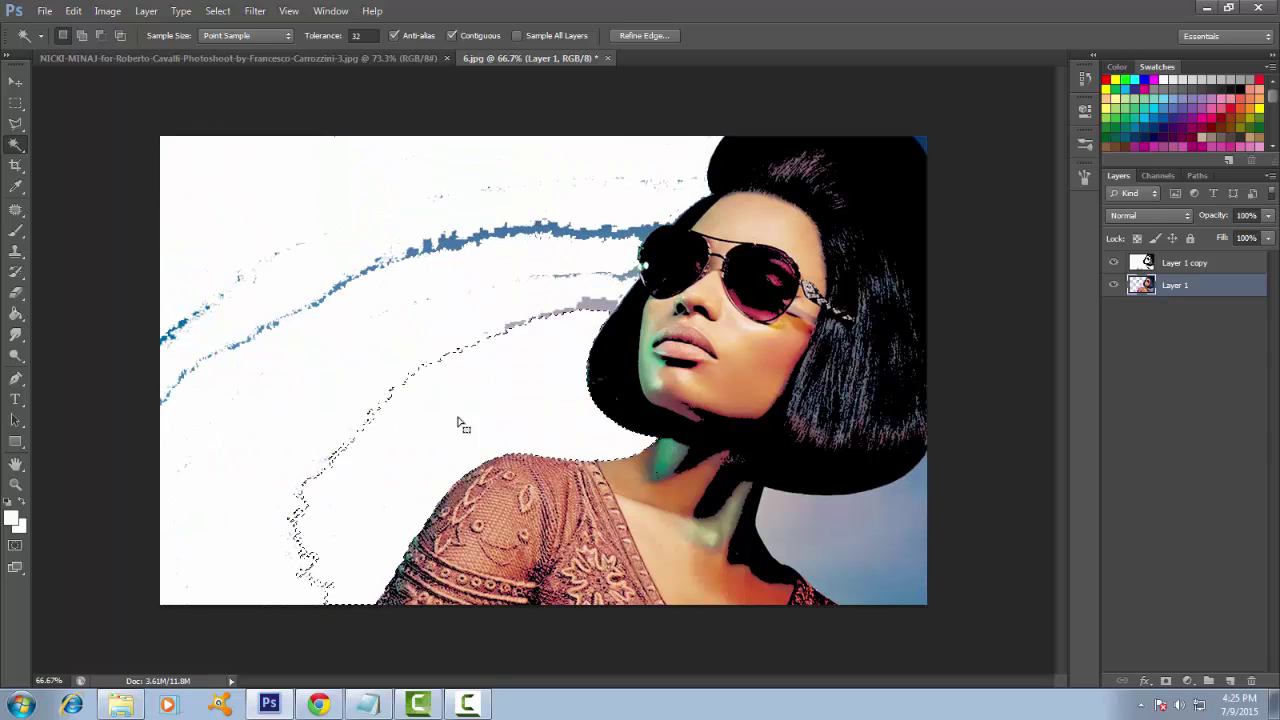
- Delete the bottom-right sky, the grey patch beside the neck and the top-right corner sky
click(924, 570)
key(Delete)
click(782, 508)
key(Delete)
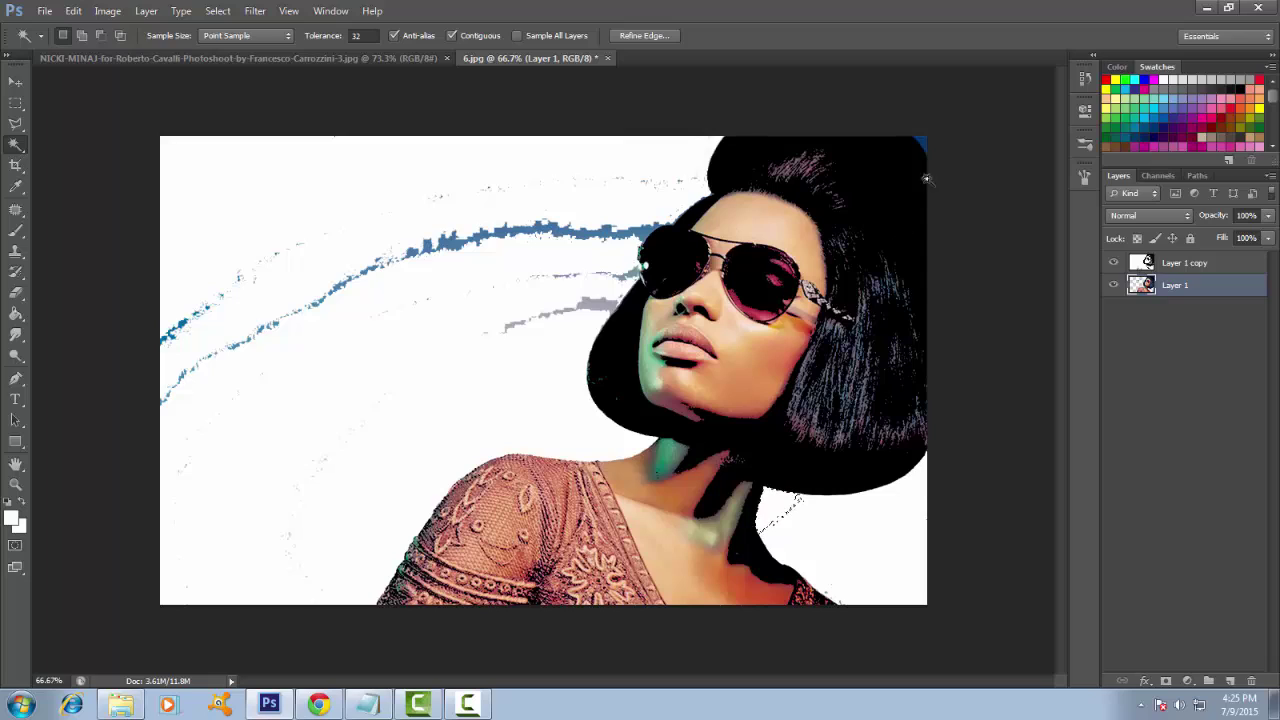
click(920, 142)
key(ctrl+d)
click(922, 142)
key(Delete)
key(ctrl+d)
- Delete the remaining blue and grey streaks near the sunglasses
click(487, 238)
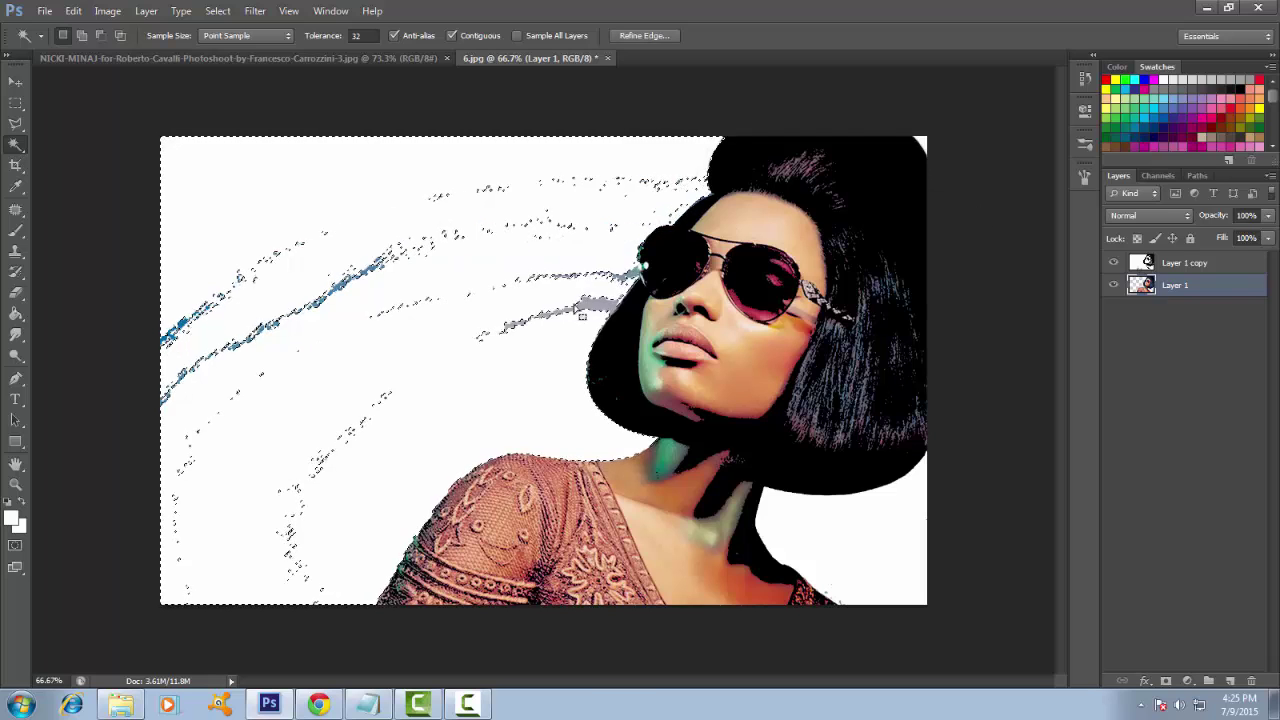
scroll(561, 296, up, 2)
scroll(561, 296, up, 2)
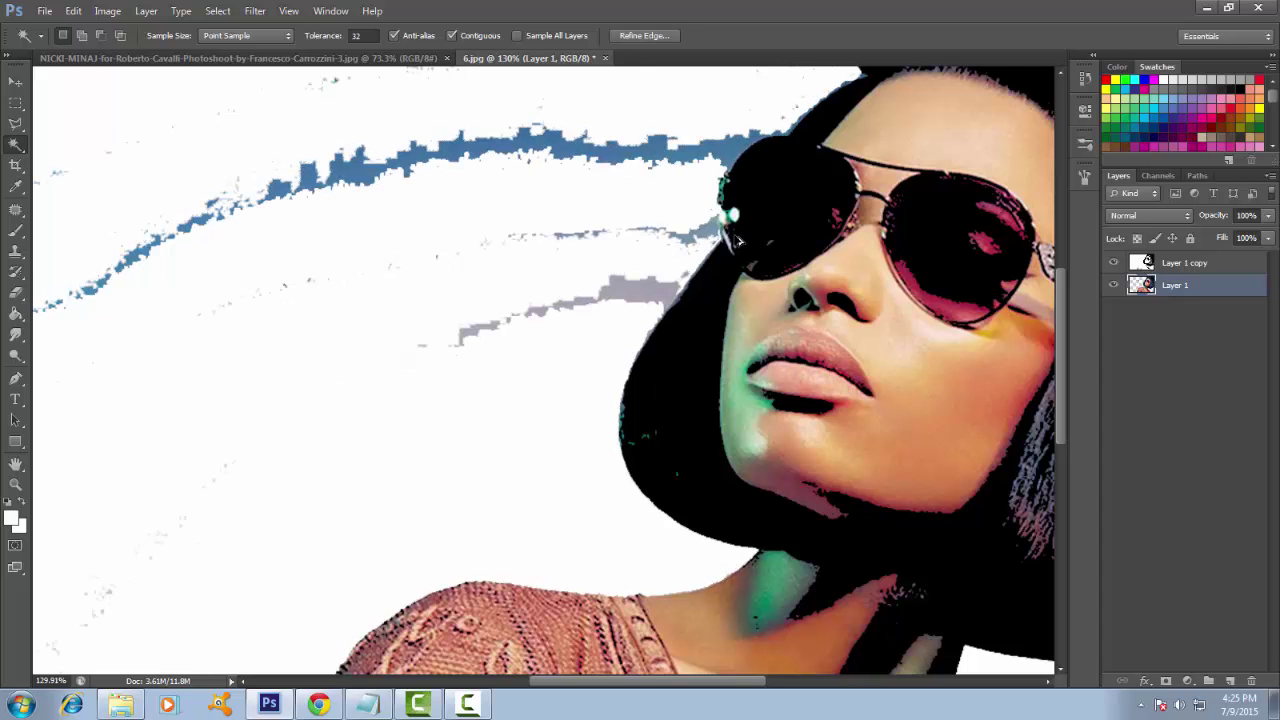
scroll(618, 228, down, 1)
click(636, 170)
key(Delete)
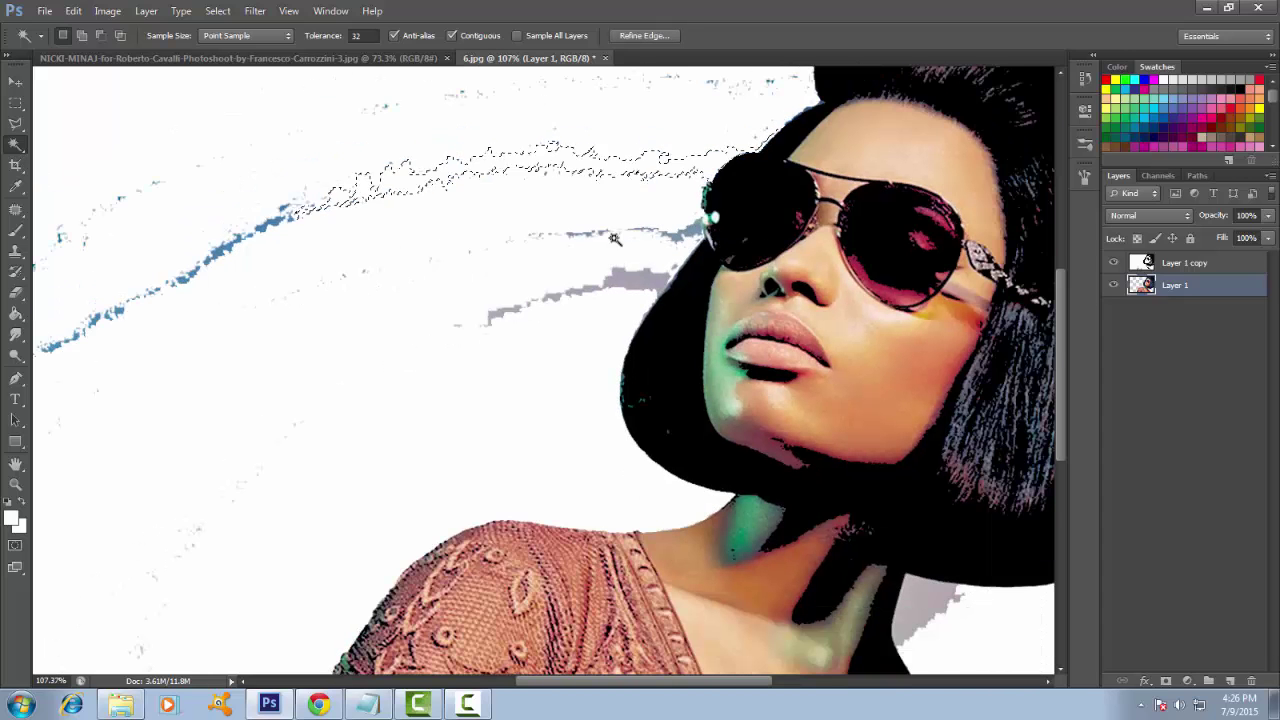
click(650, 285)
key(Delete)
scroll(523, 343, down, 2)
click(217, 10)
- Deselect, then erase the leftover blue streaks, the grey streak and the speckles above the face
click(229, 46)
key(e)
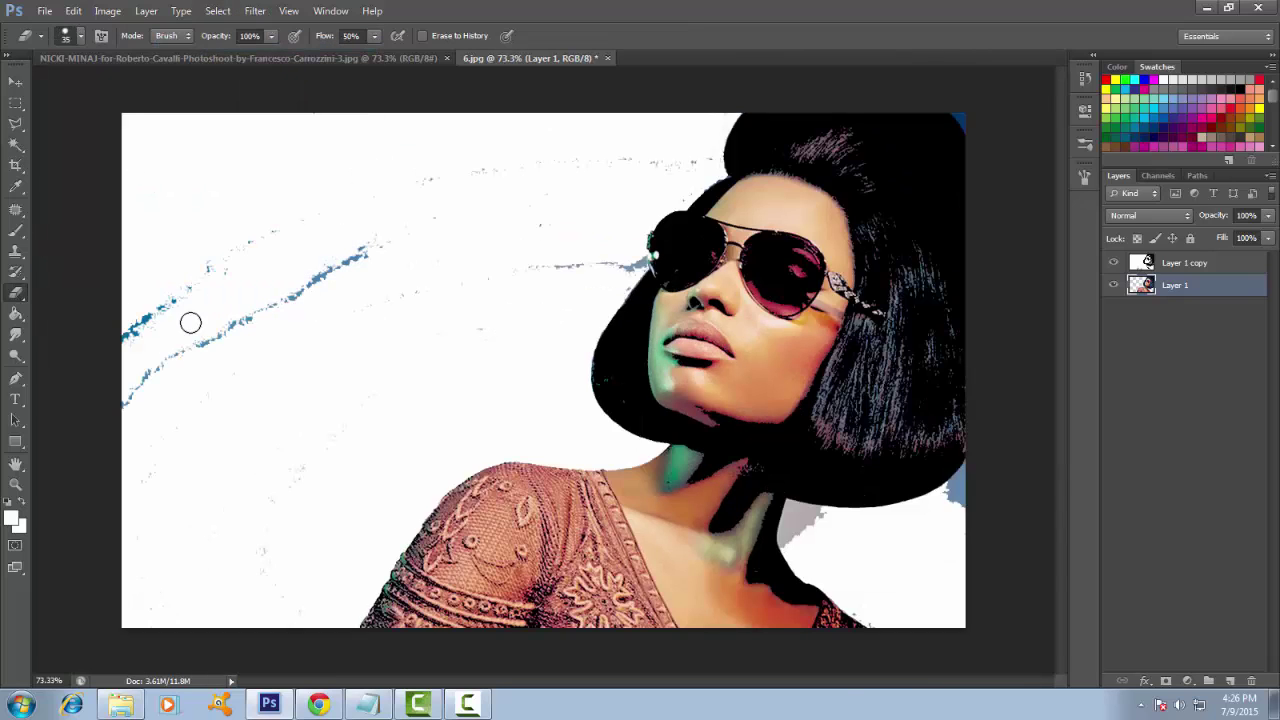
key(bracketright)
key(bracketright)
key(bracketright)
mouse_move(299, 279)
mouse_down()
mouse_move(200, 357)
mouse_move(520, 230)
mouse_up()
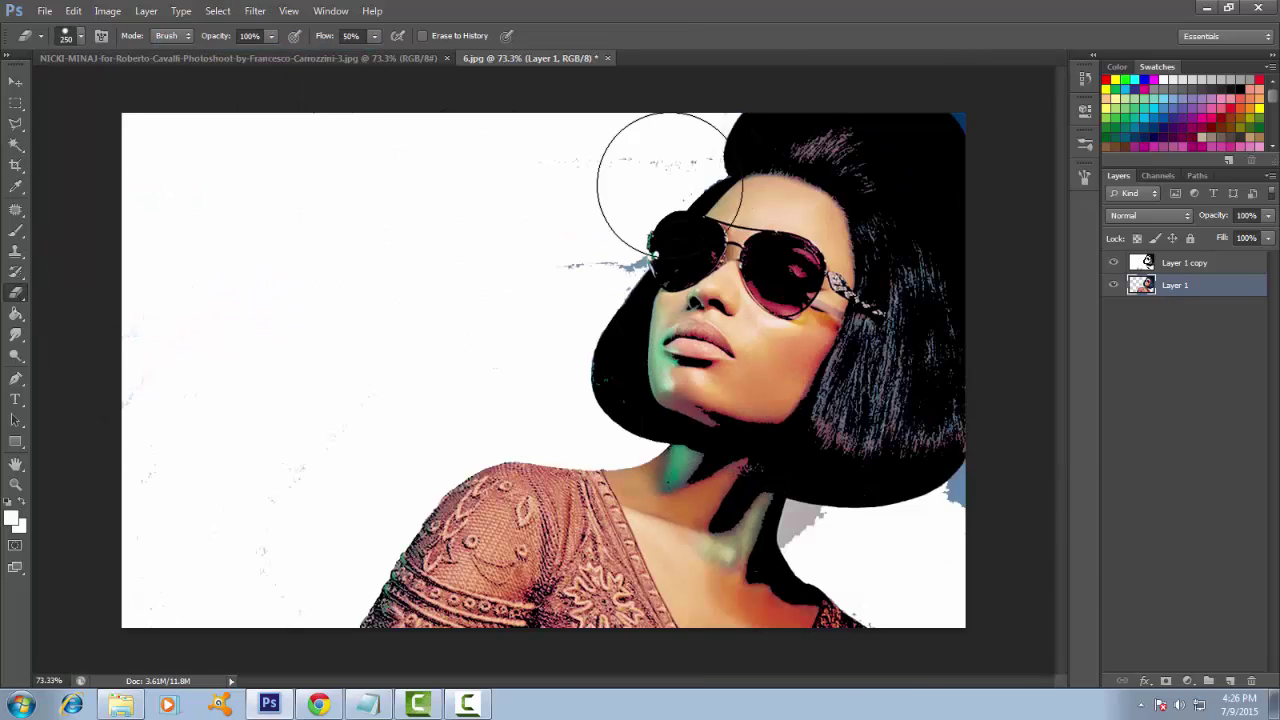
scroll(520, 206, up, 1)
key(bracketleft)
key(bracketleft)
key(bracketleft)
scroll(651, 323, up, 2)
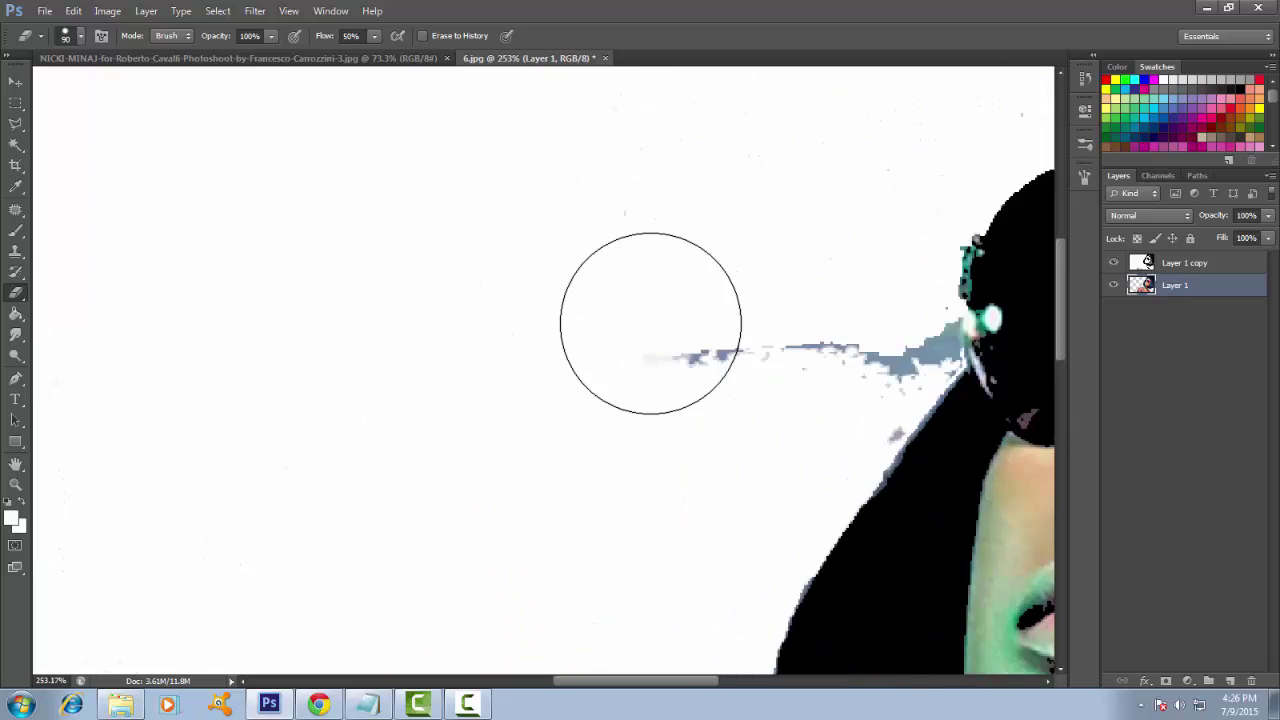
scroll(654, 322, down, 1)
key(bracketleft)
key(bracketleft)
key(bracketleft)
drag(717, 340, 789, 349)
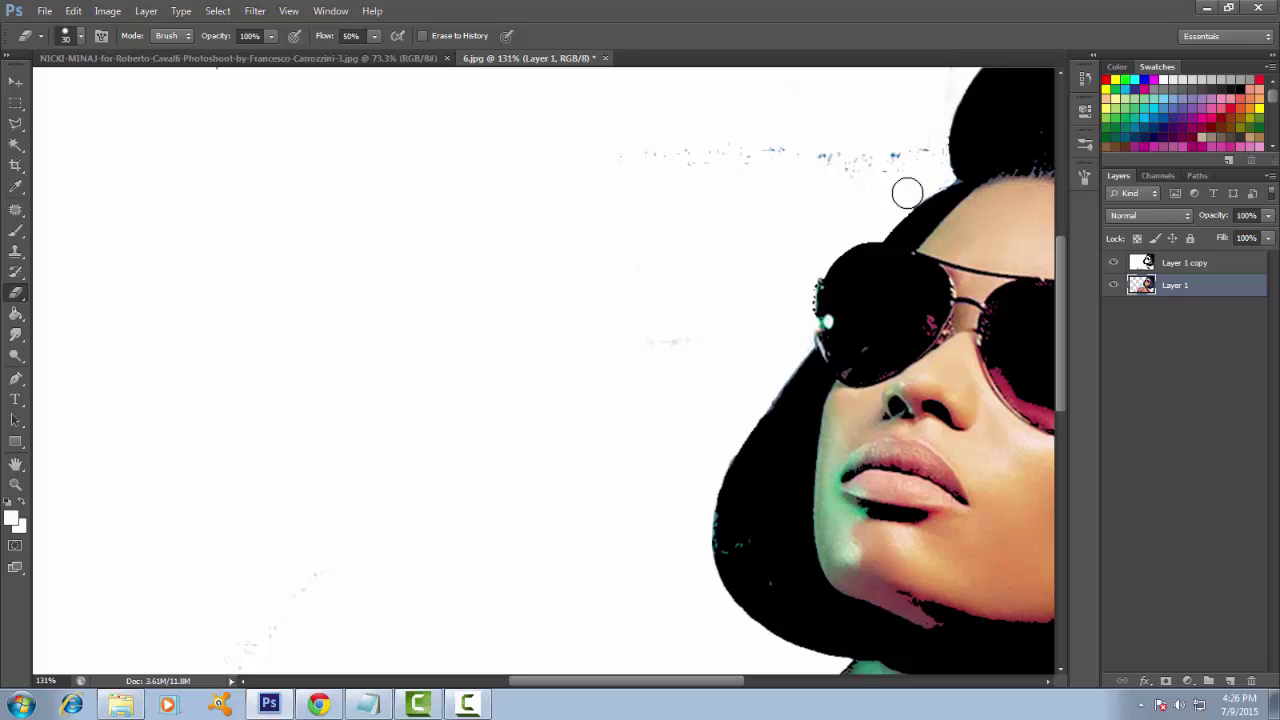
drag(929, 157, 611, 169)
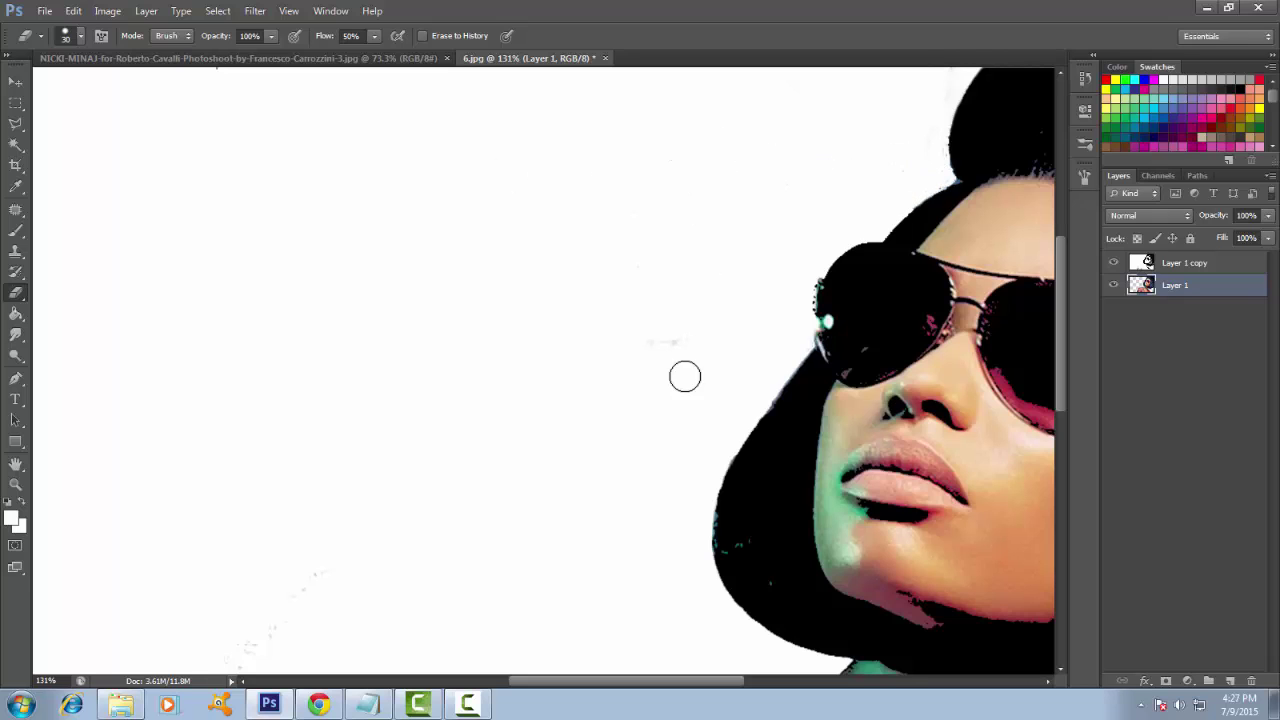
- Fit the image in the window and erase the grey patch beside the neck
key(ctrl+0)
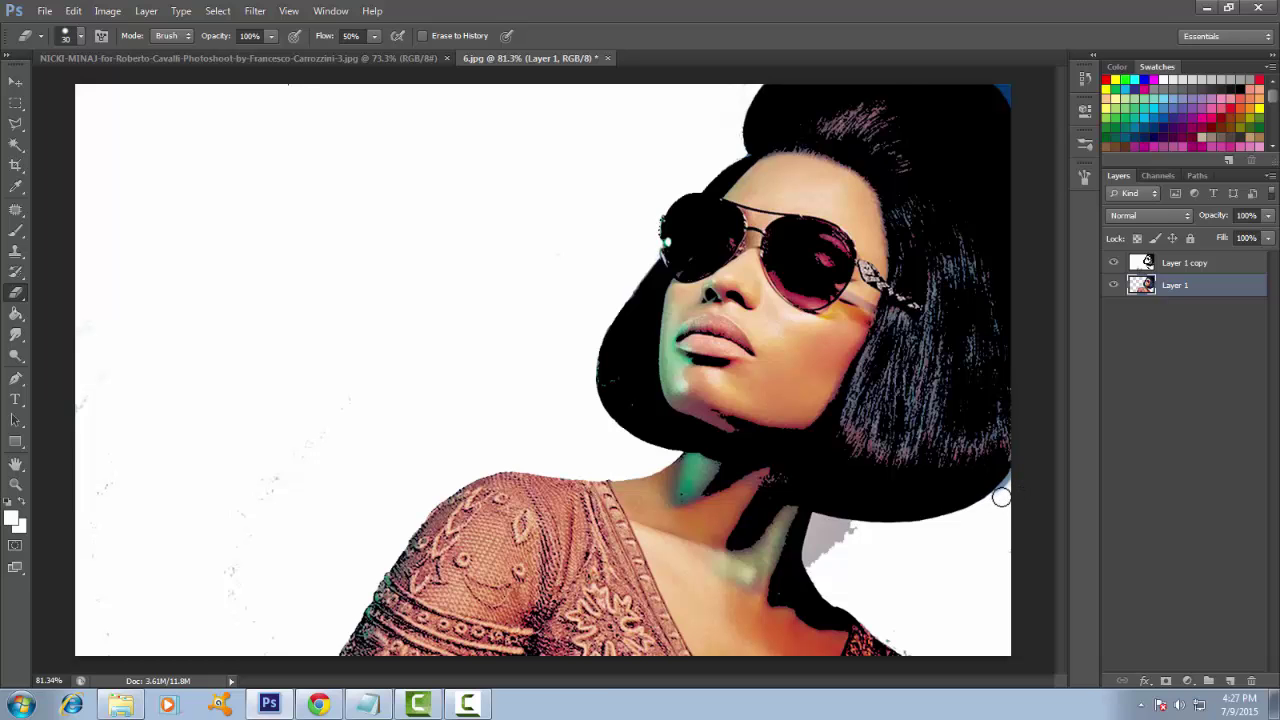
scroll(851, 549, up, 2)
mouse_move(851, 549)
mouse_down()
mouse_move(823, 560)
mouse_move(823, 509)
mouse_move(774, 540)
mouse_move(798, 631)
mouse_move(763, 600)
mouse_move(783, 489)
mouse_move(840, 466)
mouse_move(940, 487)
mouse_move(878, 497)
mouse_up()
scroll(821, 547, up, 2)
scroll(803, 483, up, 2)
scroll(827, 481, down, 5)
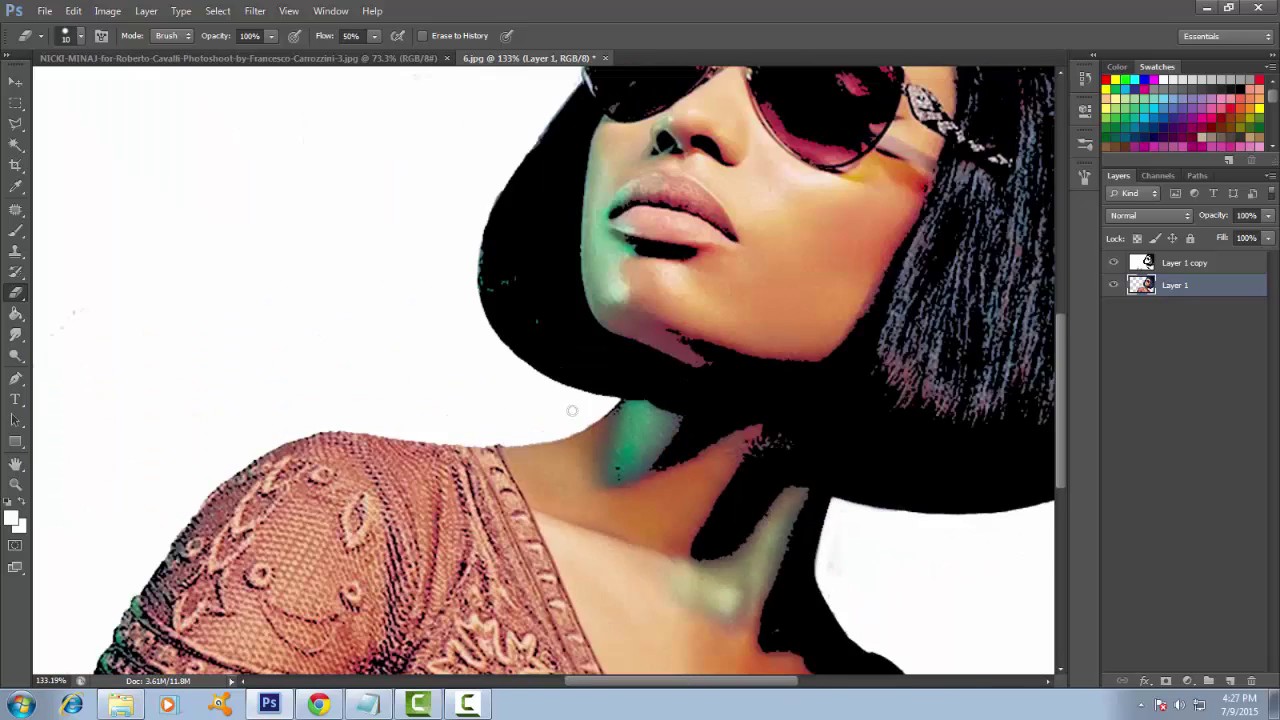
scroll(634, 408, up, 5)
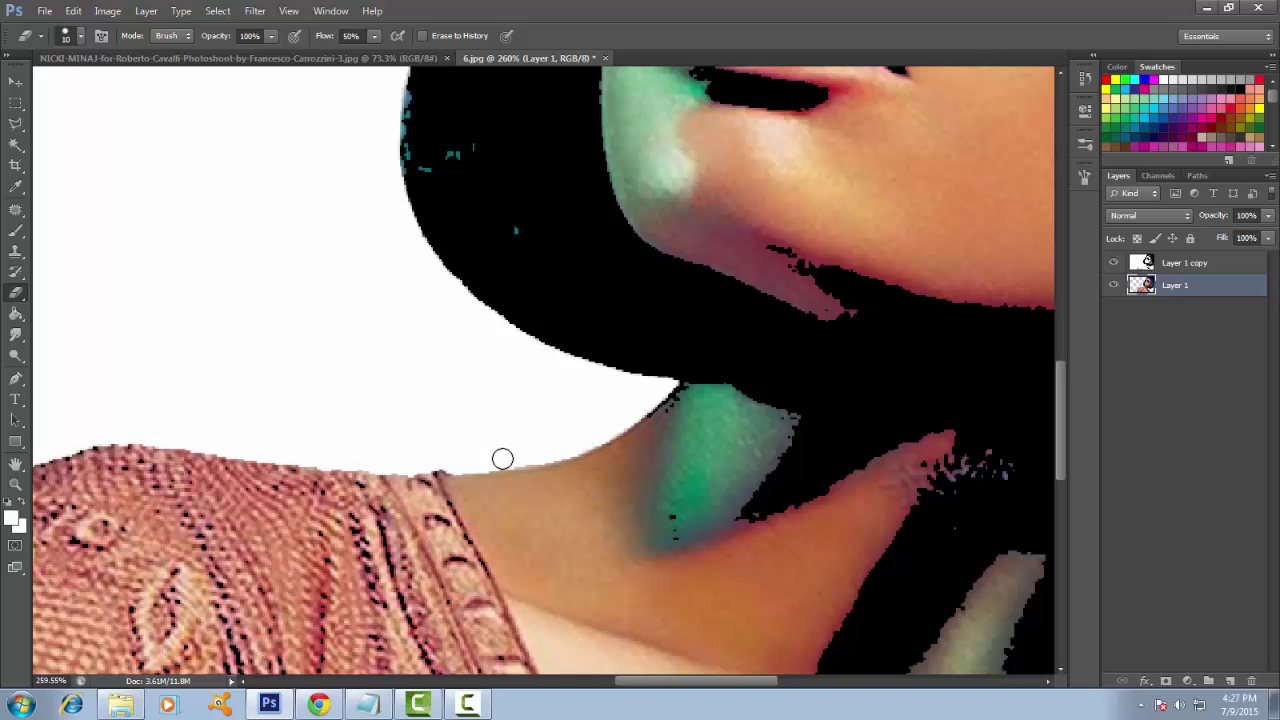
scroll(263, 420, down, 3)
scroll(254, 420, down, 1)
scroll(460, 386, down, 1)
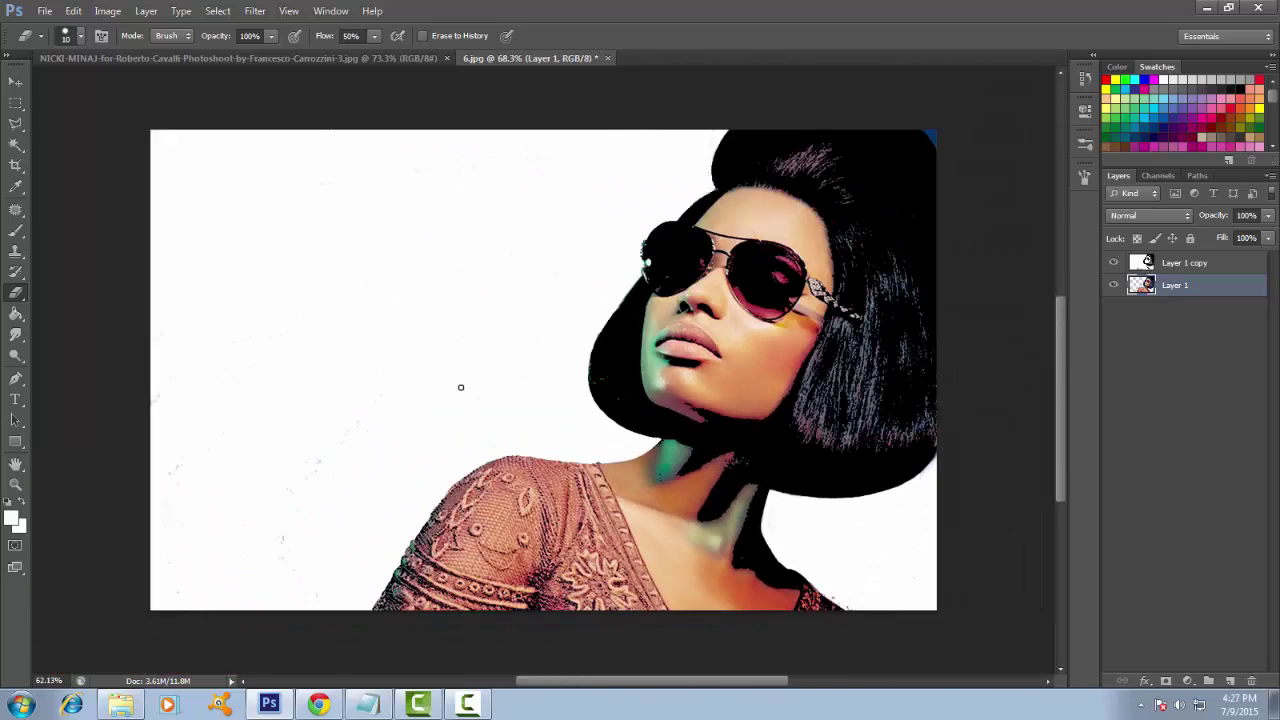
scroll(978, 190, up, 2)
scroll(978, 190, down, 1)
scroll(978, 190, up, 1)
scroll(1019, 107, down, 1)
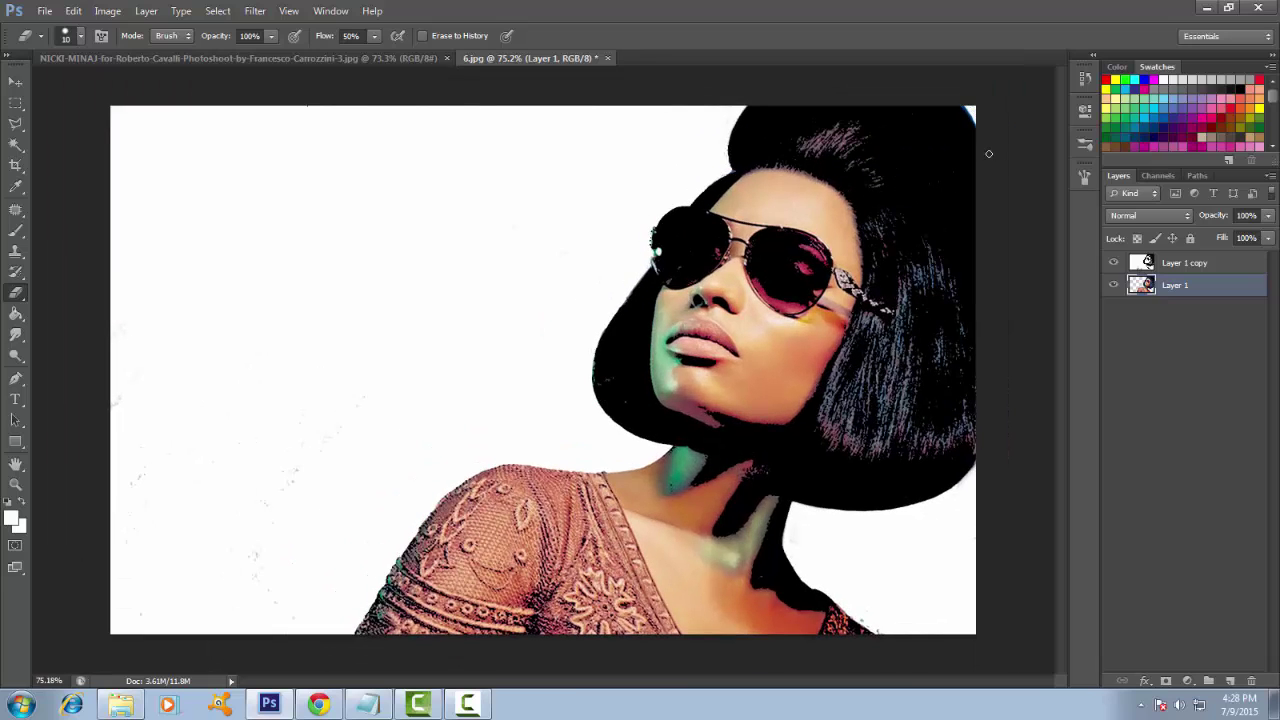
scroll(1006, 494, down, 2)
scroll(1006, 494, up, 3)
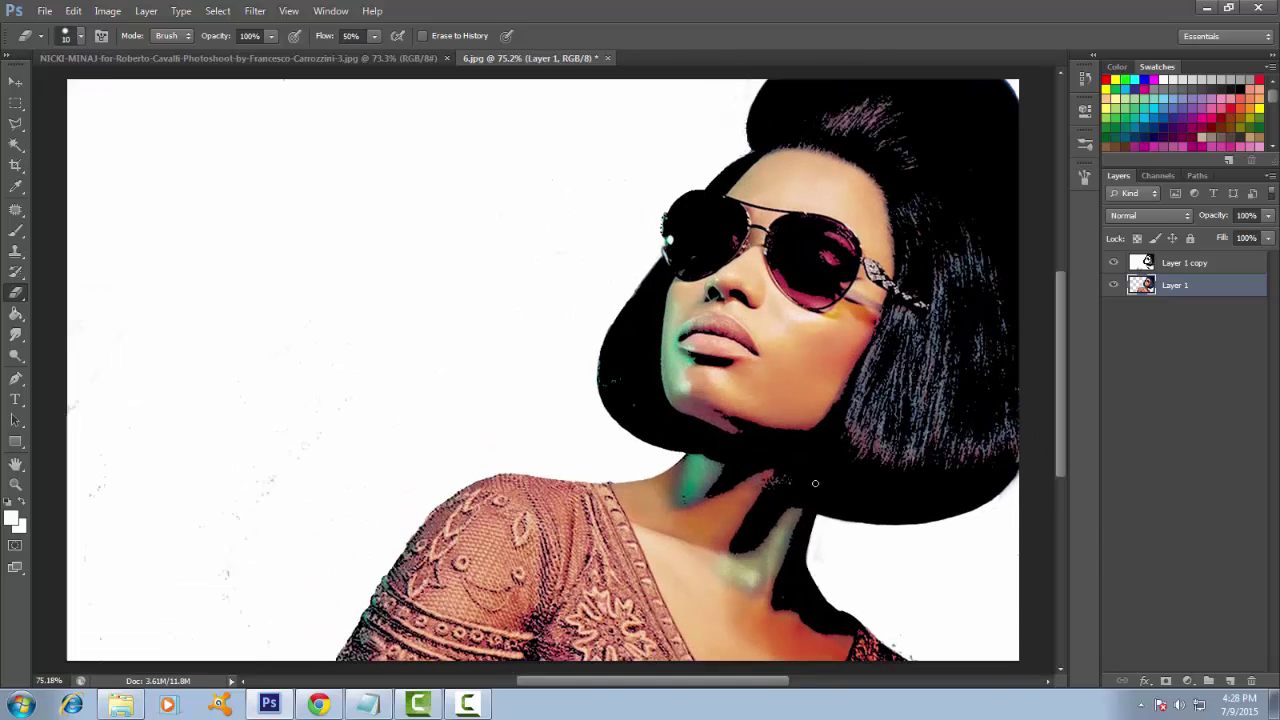
scroll(1006, 457, down, 1)
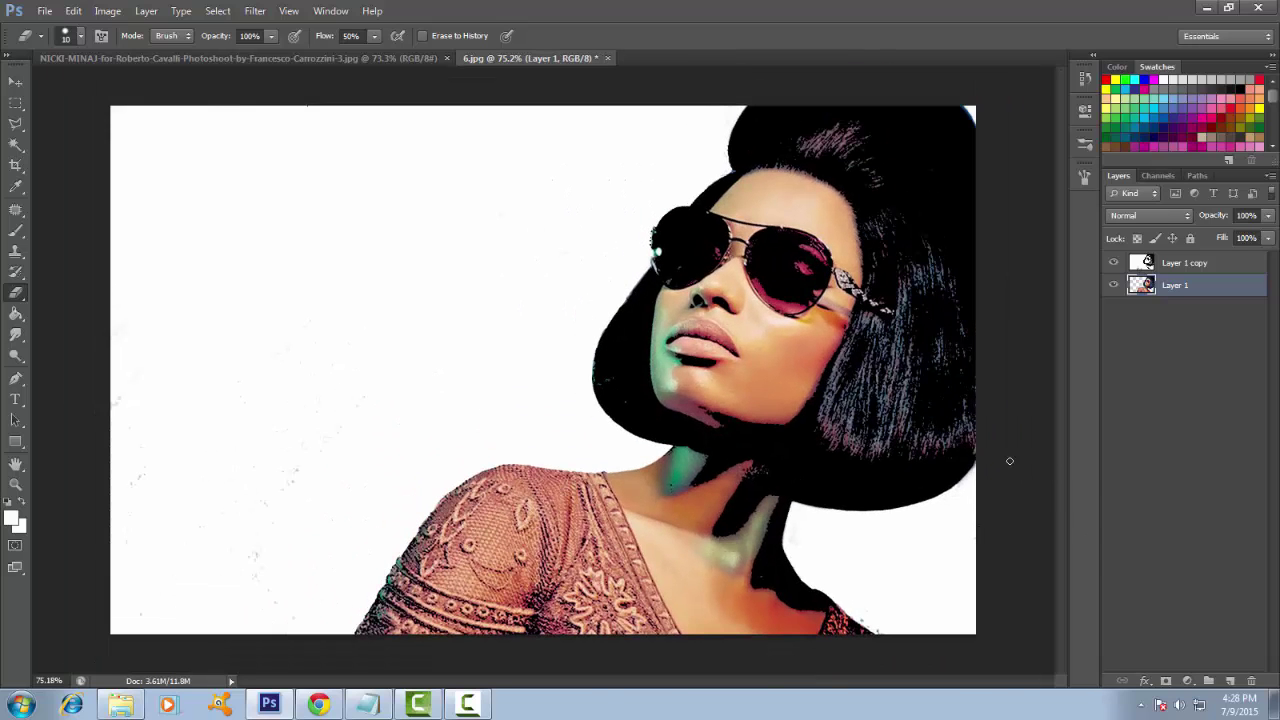
- On a new layer, brush white highlights along the upper and lower lips
click(1114, 263)
click(1114, 263)
key(ctrl+shift+alt+n)
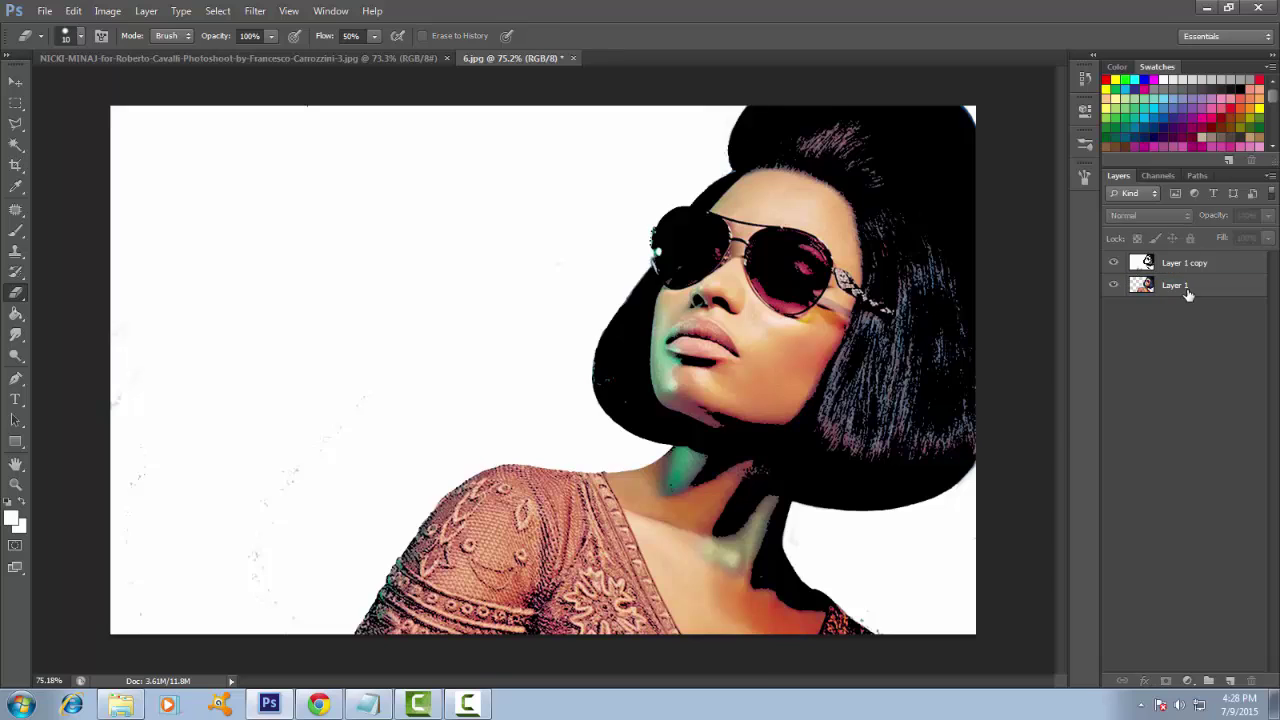
key(b)
scroll(685, 337, up, 4)
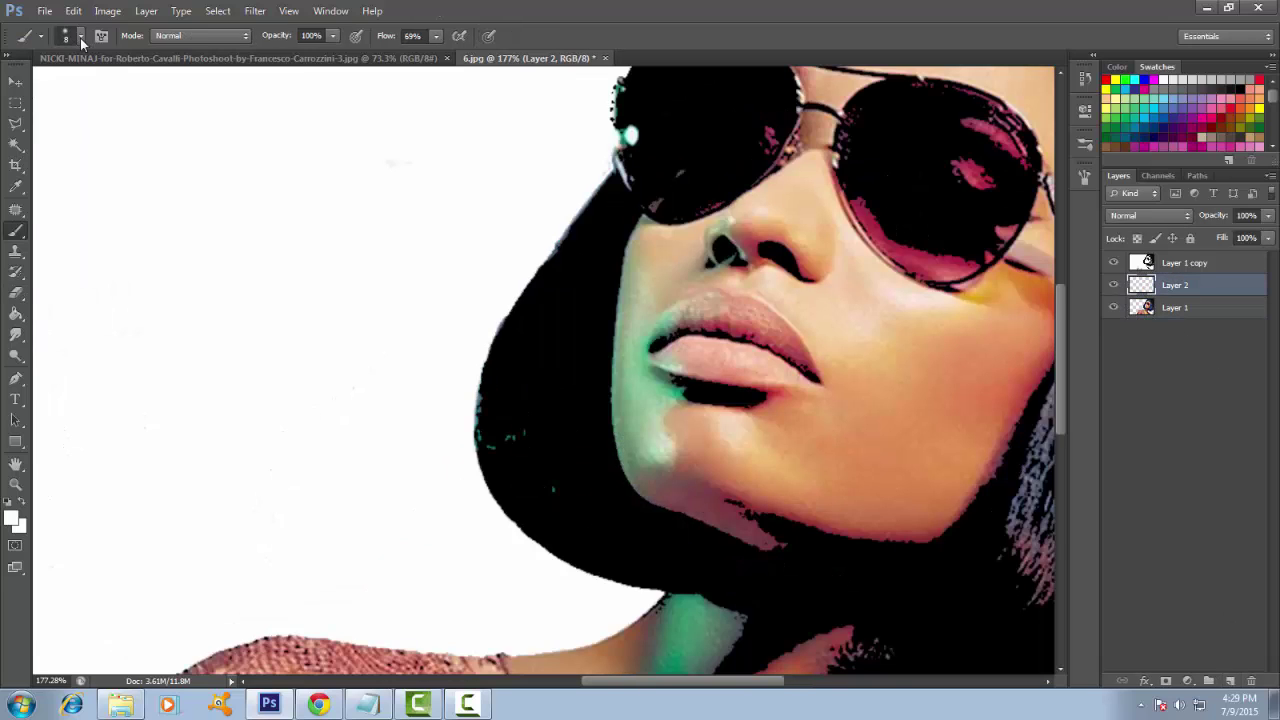
click(82, 40)
click(642, 20)
scroll(651, 329, up, 3)
mouse_move(652, 352)
mouse_down()
mouse_move(660, 334)
mouse_move(656, 348)
mouse_up()
drag(644, 392, 677, 400)
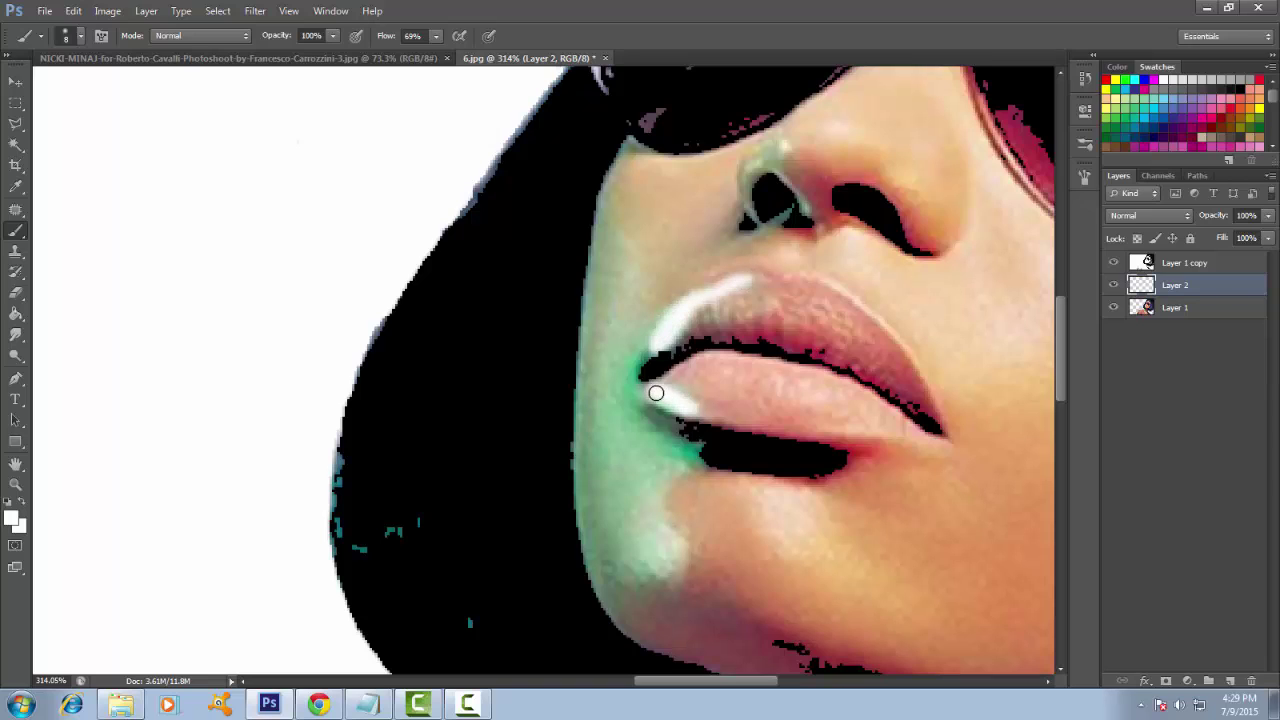
- Add another layer and set the foreground to a light pink based on the sampled lip colour
click(1232, 681)
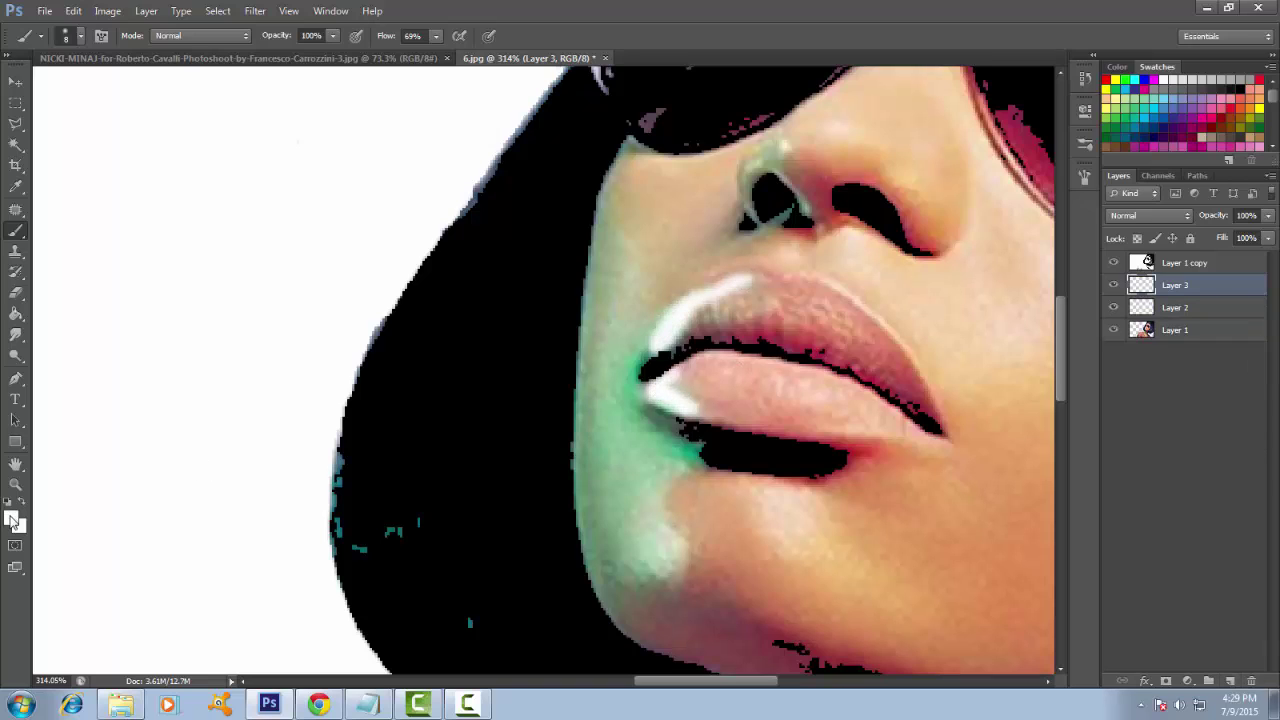
click(15, 187)
click(800, 287)
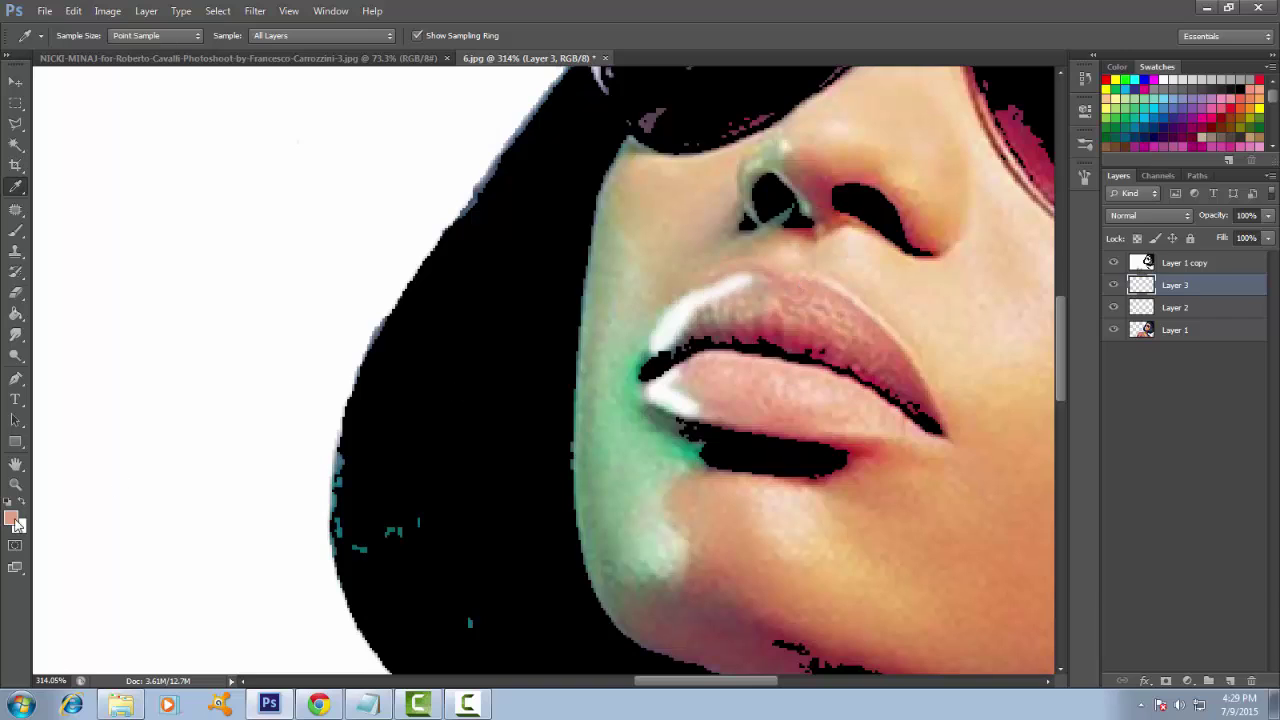
click(11, 517)
click(1086, 388)
click(932, 364)
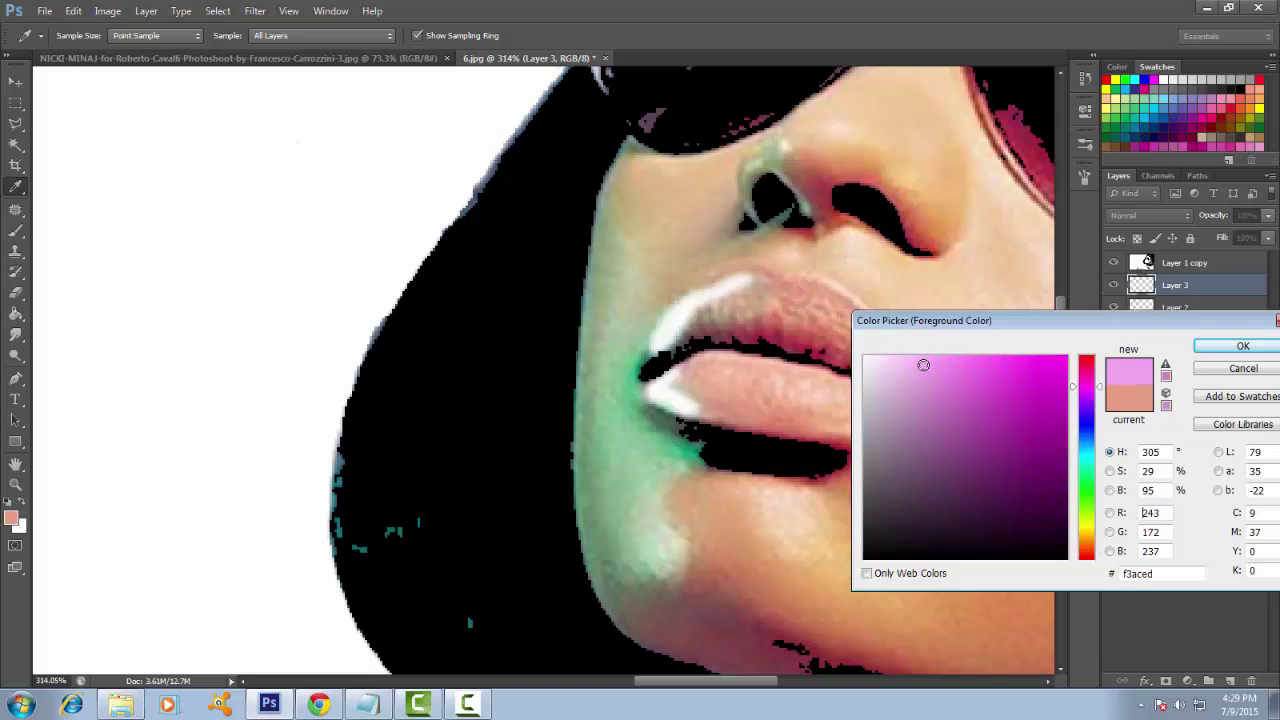
key(Return)
- Paint the upper and lower lips pink, filling their corners and edges
click(15, 229)
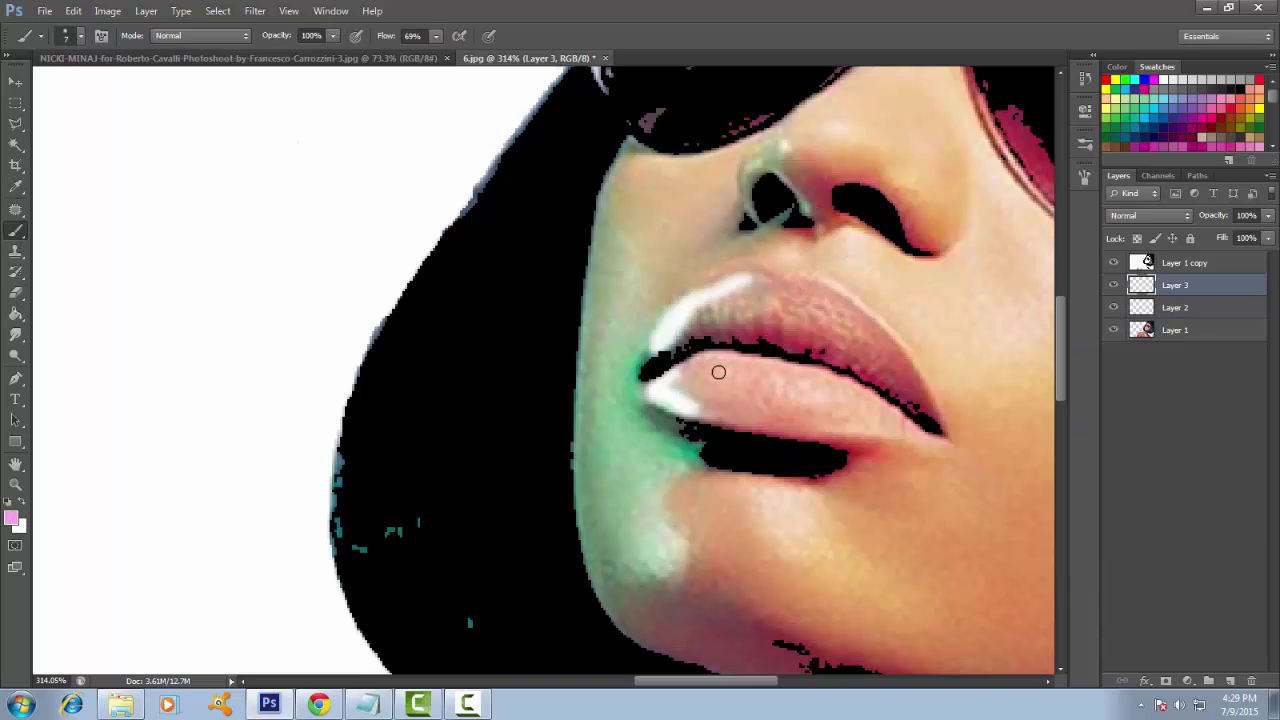
key(bracketright)
key(bracketright)
key(bracketright)
mouse_move(700, 345)
mouse_down()
mouse_move(781, 340)
mouse_move(890, 395)
mouse_up()
mouse_move(843, 306)
mouse_down()
mouse_move(915, 395)
mouse_move(903, 366)
mouse_up()
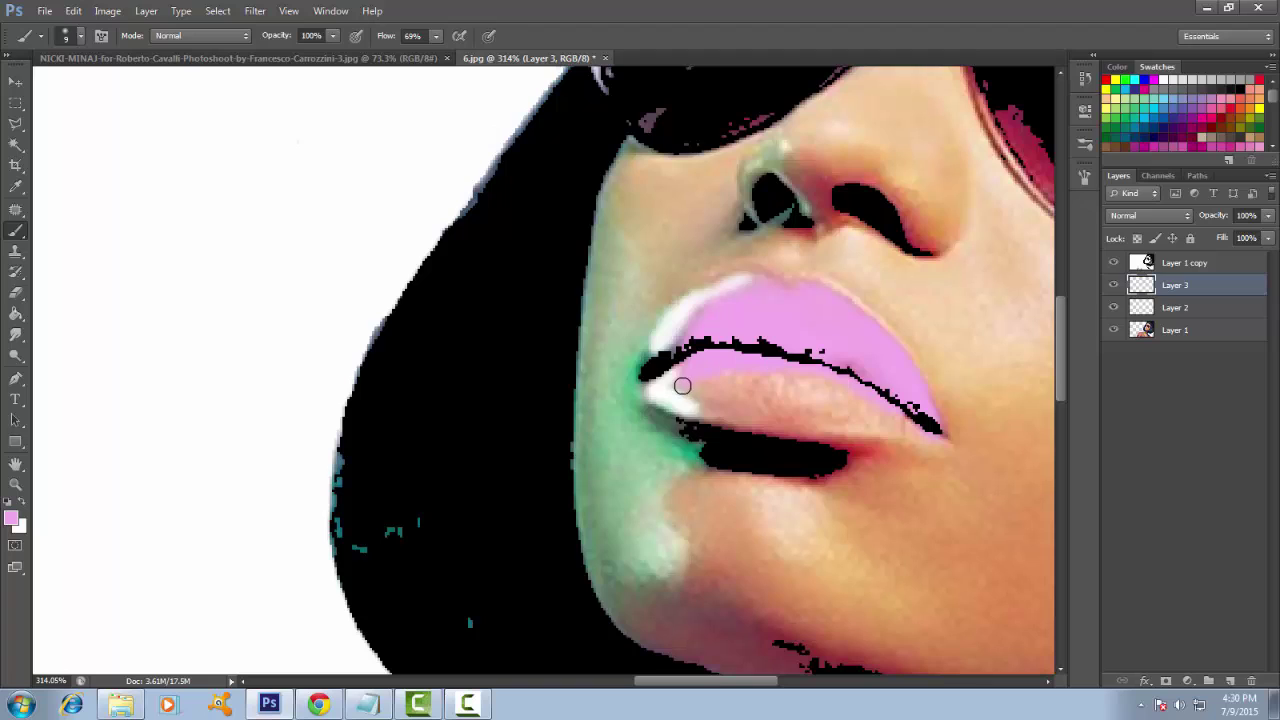
mouse_move(682, 386)
mouse_down()
mouse_move(734, 414)
mouse_move(806, 386)
mouse_move(837, 403)
mouse_up()
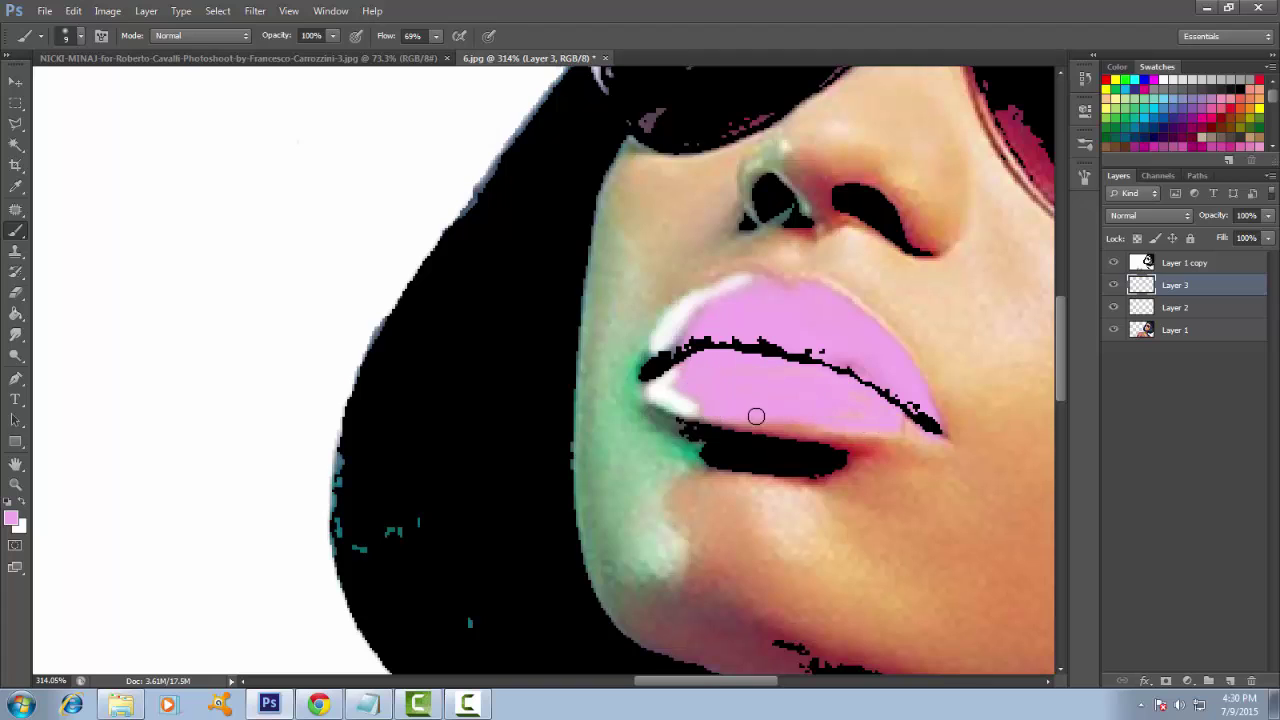
drag(756, 416, 765, 418)
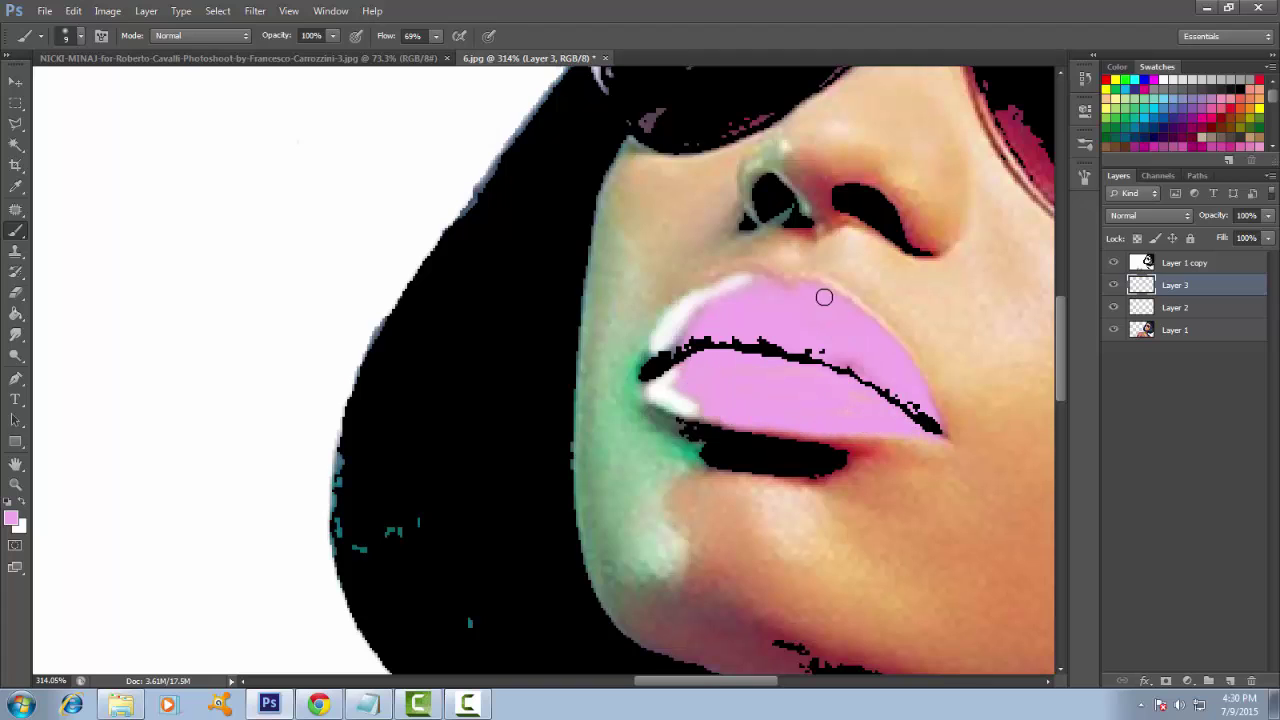
scroll(746, 296, up, 2)
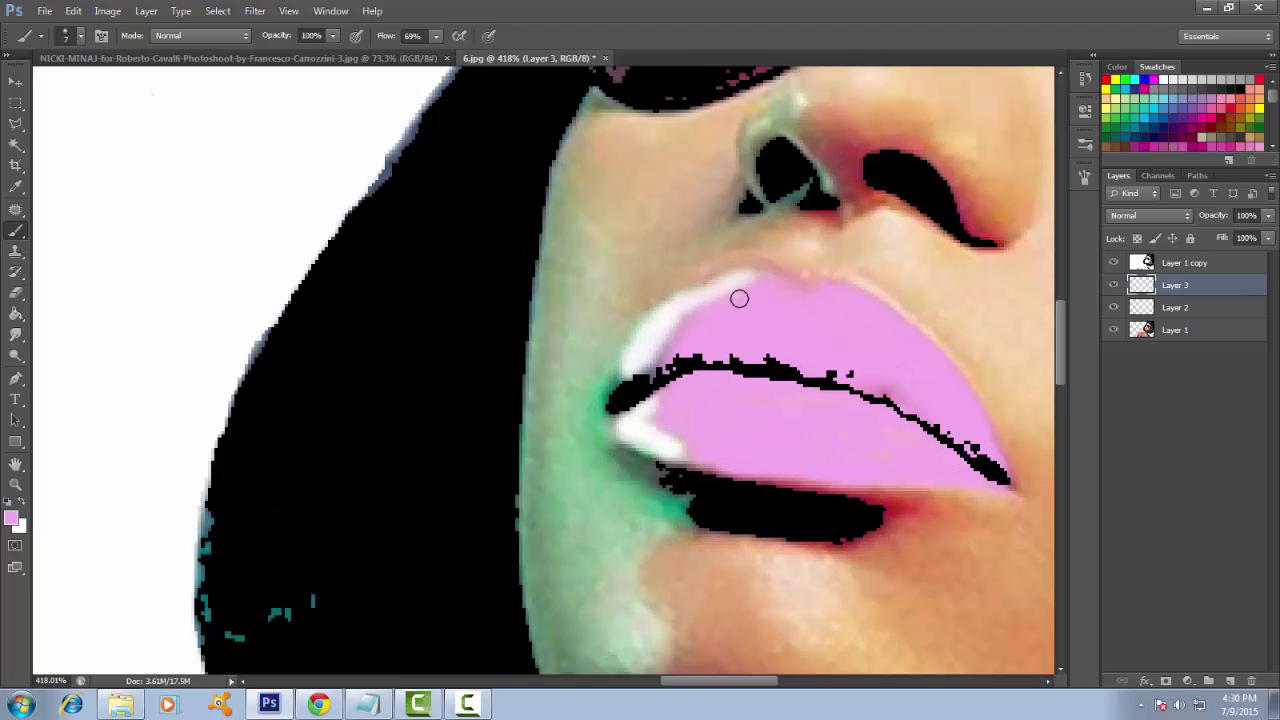
drag(739, 298, 668, 330)
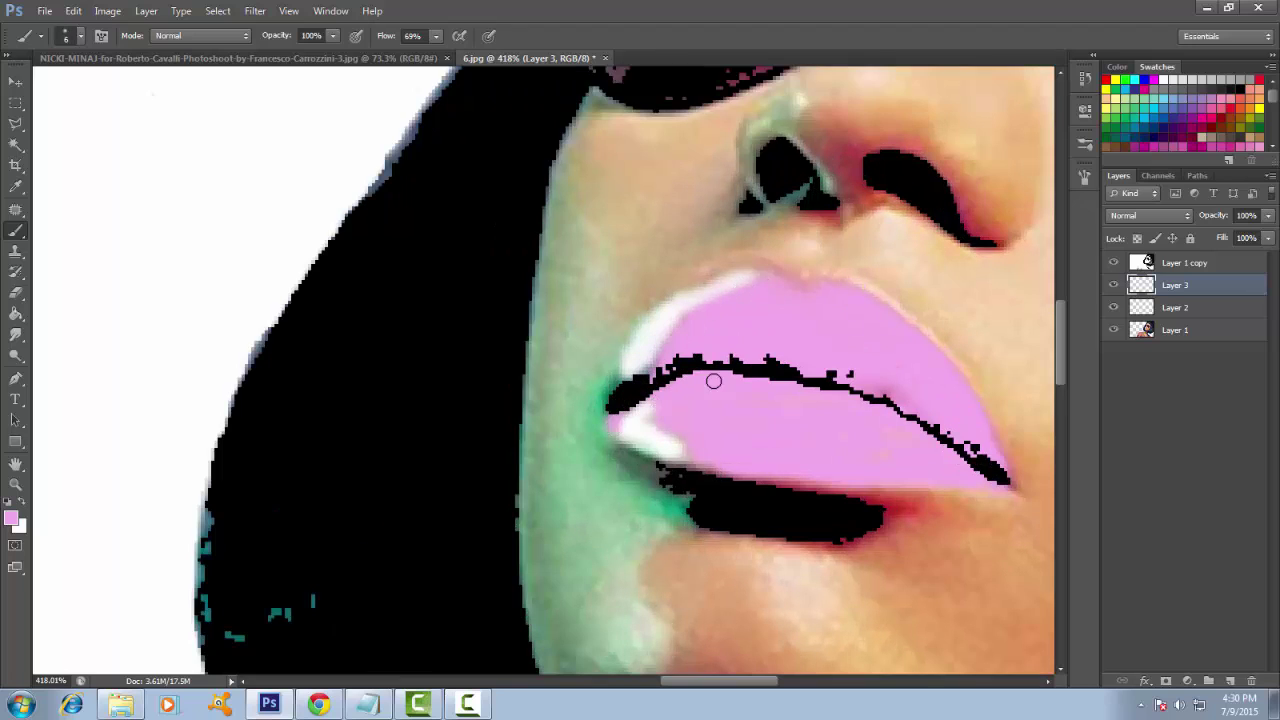
drag(694, 461, 857, 475)
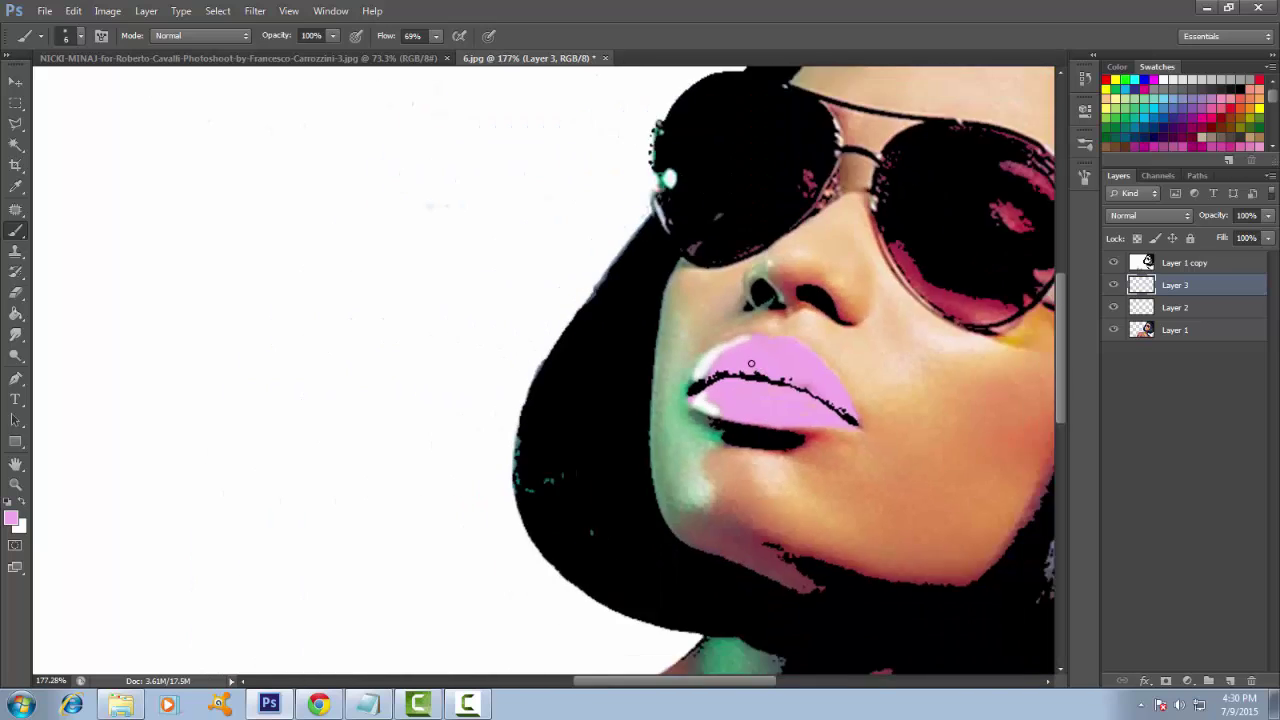
- Zoom out to the whole face and add an empty Layer 4 above the pink lip layer
drag(760, 373, 740, 357)
key(bracketright)
key(bracketright)
key(bracketright)
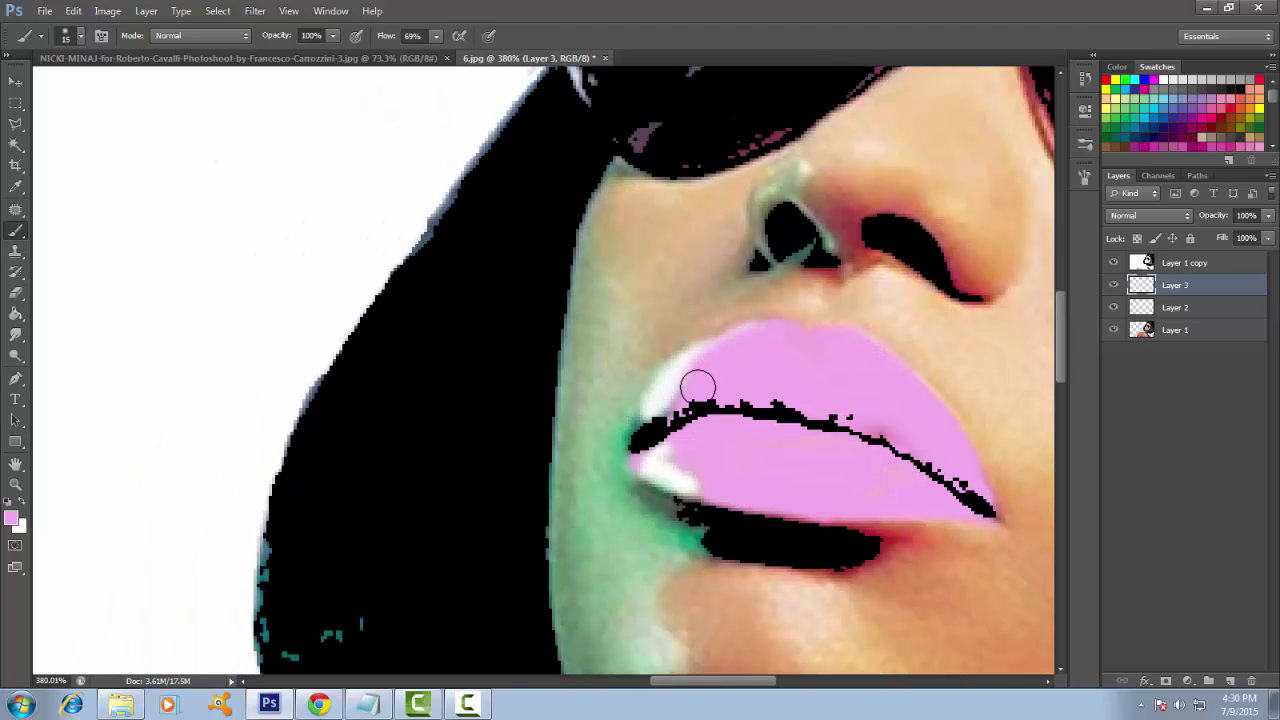
key(ctrl+minus)
key(ctrl+minus)
key(ctrl+minus)
click(1195, 426)
click(1170, 287)
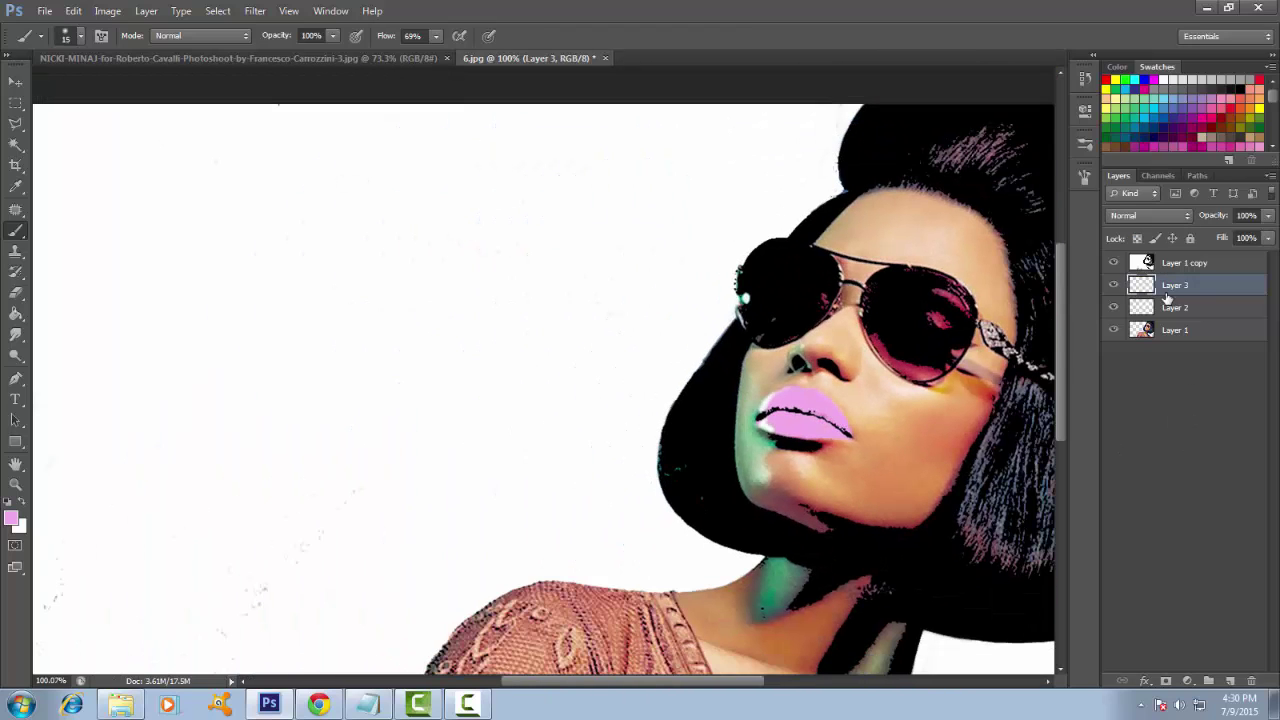
click(1228, 680)
- Sample the face's skin tone and start a polygonal outline from the left jaw to the forehead
drag(1017, 483, 892, 388)
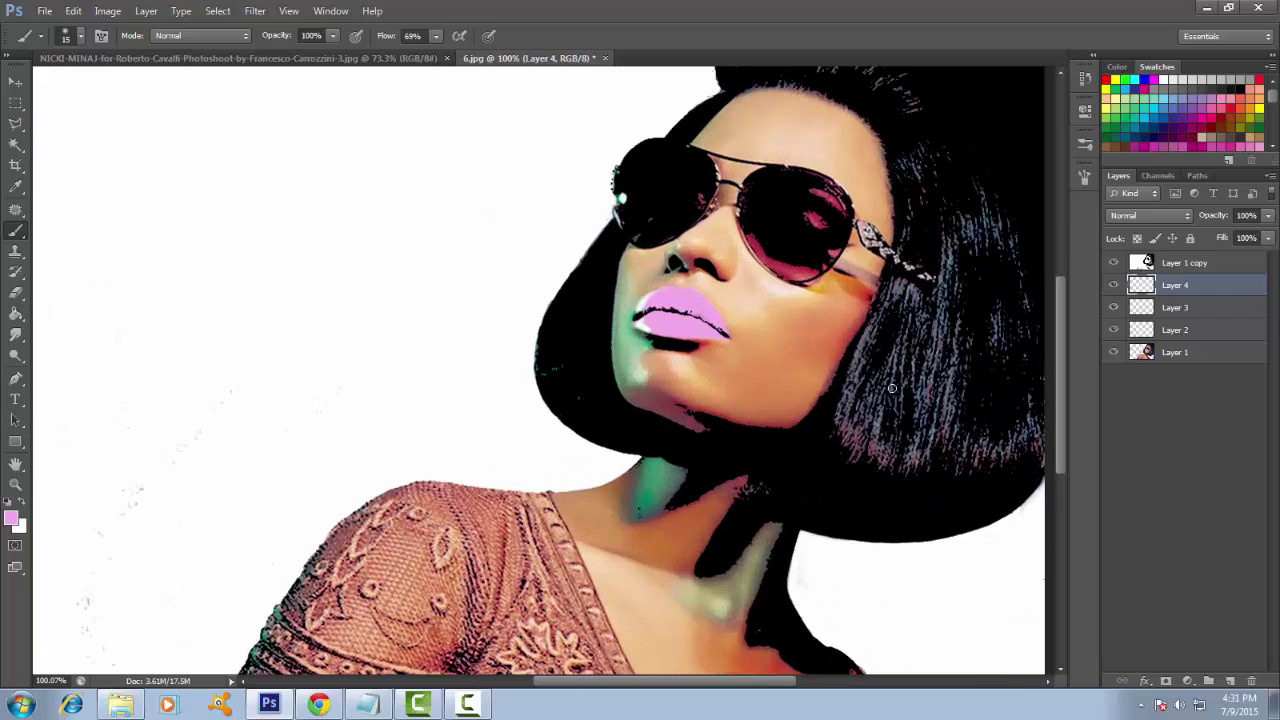
click(15, 187)
click(777, 327)
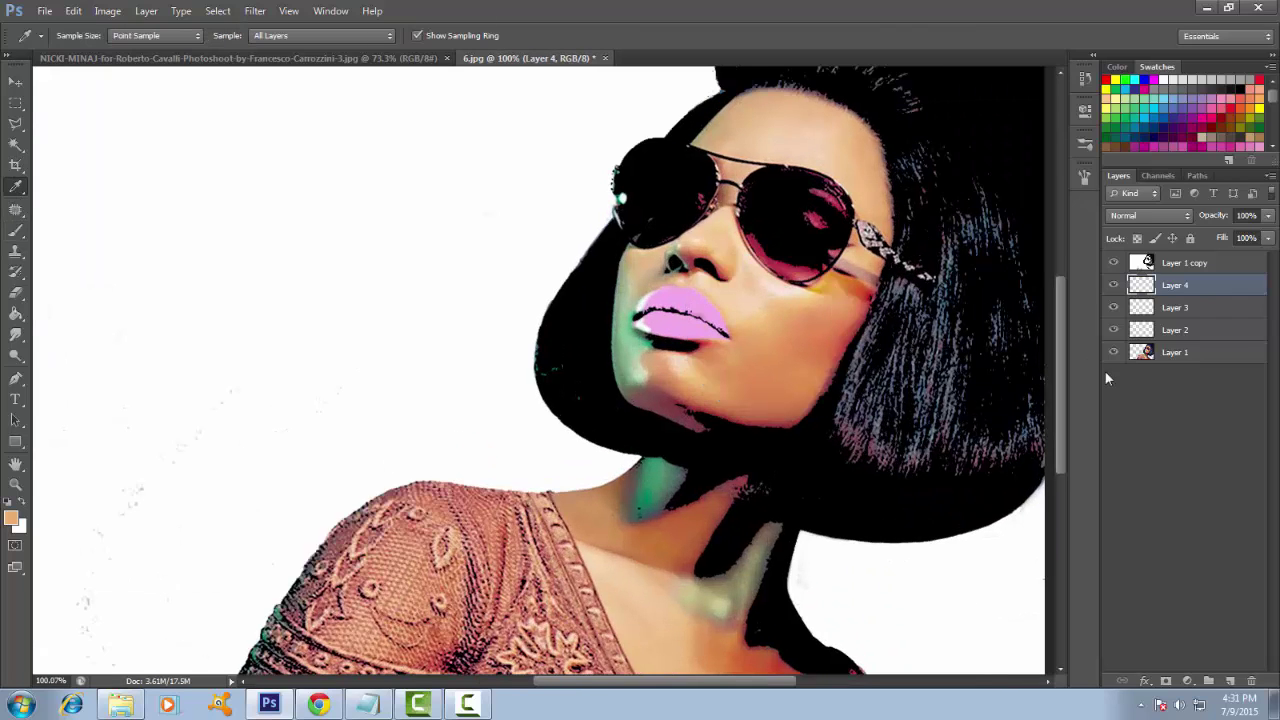
key(l)
click(603, 410)
click(590, 350)
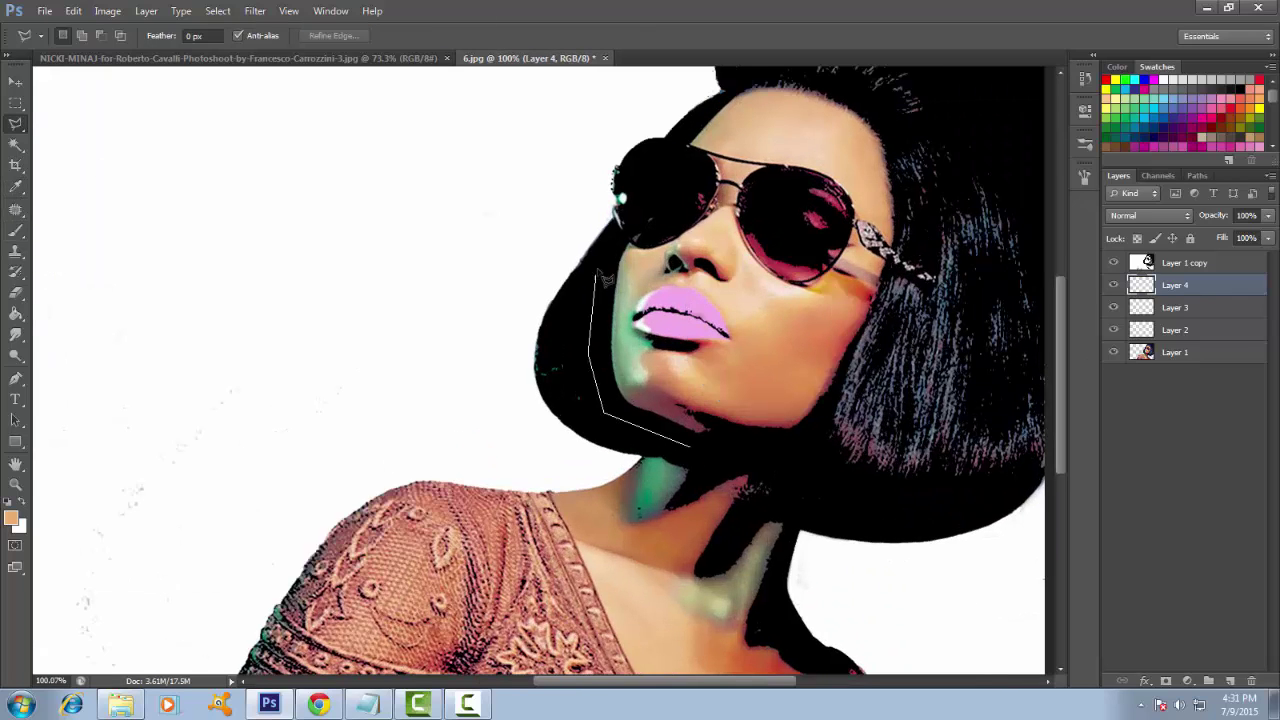
click(598, 268)
click(750, 82)
- Continue the outline around the right cheek, neck and chest, then close it into a selection
click(845, 78)
click(927, 105)
click(938, 185)
click(900, 290)
click(845, 450)
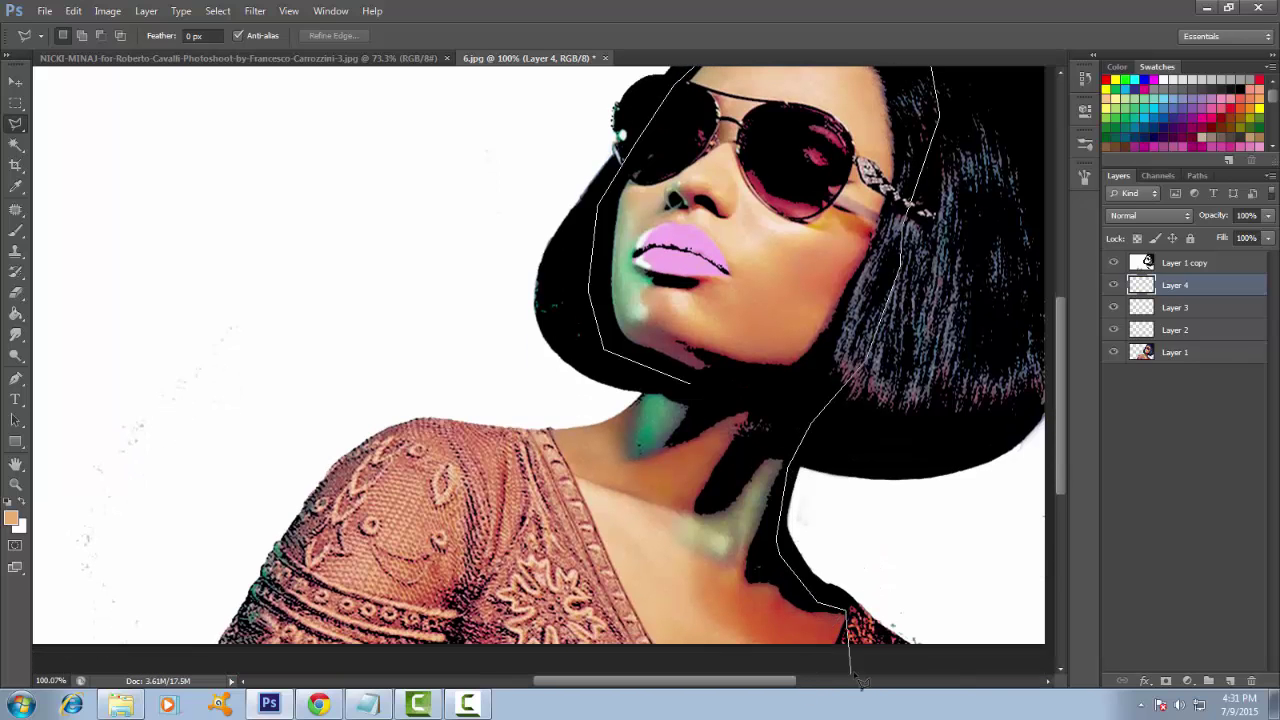
click(832, 650)
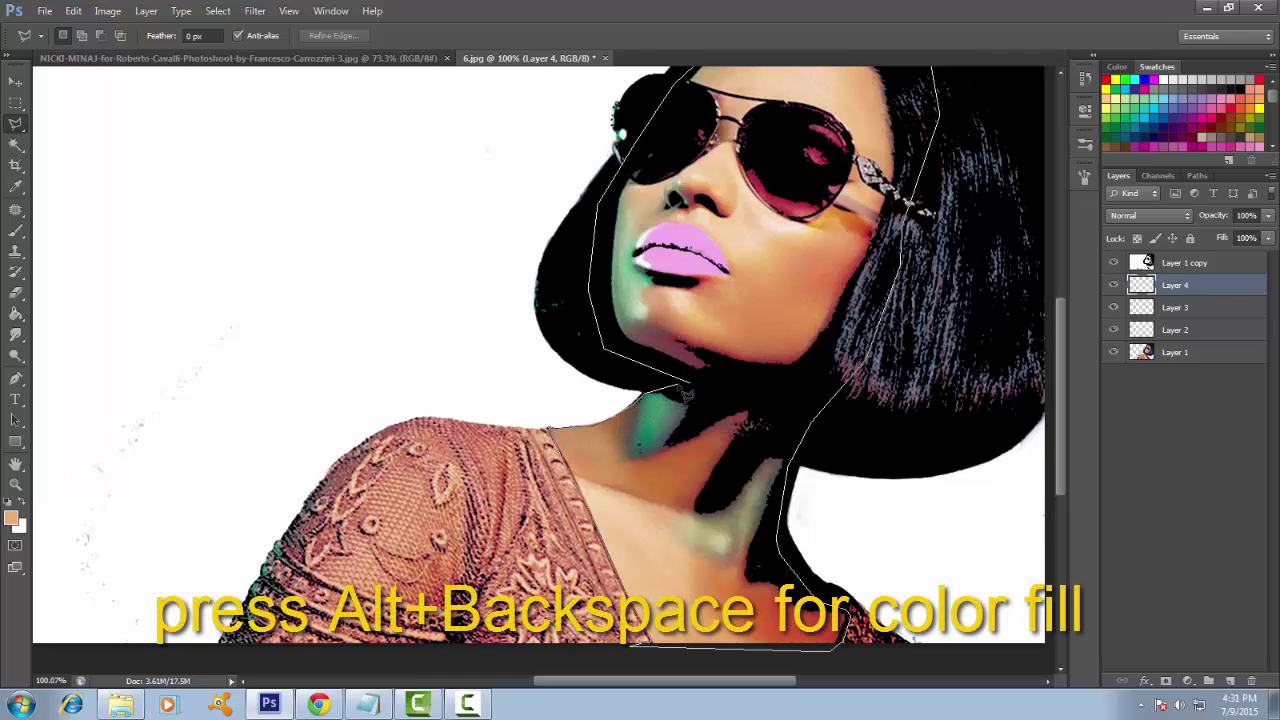
click(703, 397)
- Fill the selection on Layer 4 with peach skin tone #efb57c, then deselect
scroll(703, 397, down, 1)
key(alt+BackSpace)
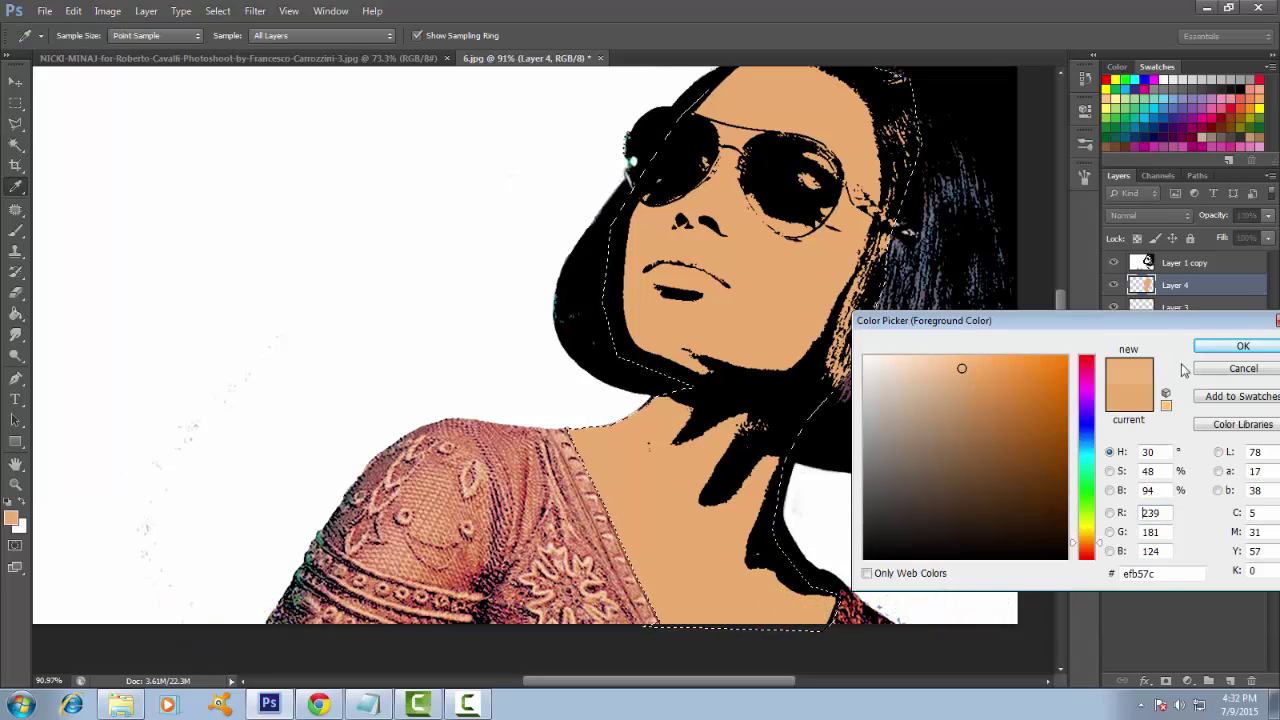
click(1221, 347)
click(1190, 450)
click(217, 10)
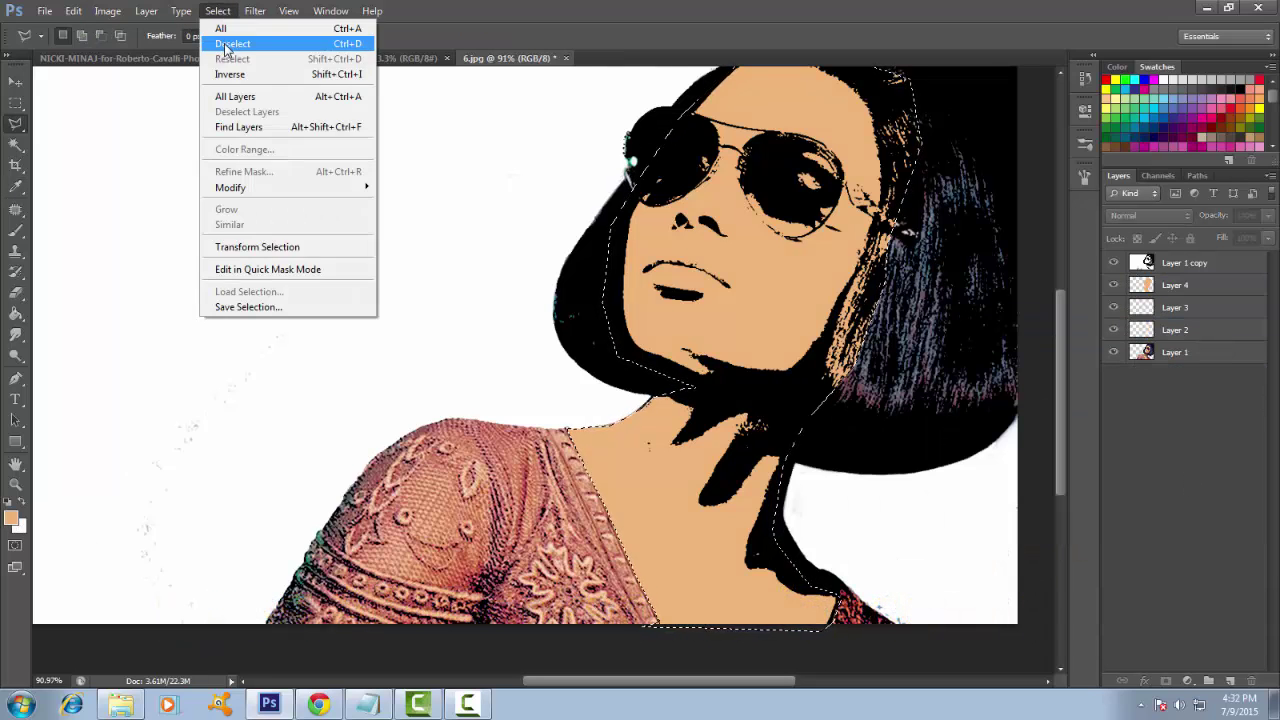
click(237, 43)
click(16, 293)
click(1186, 290)
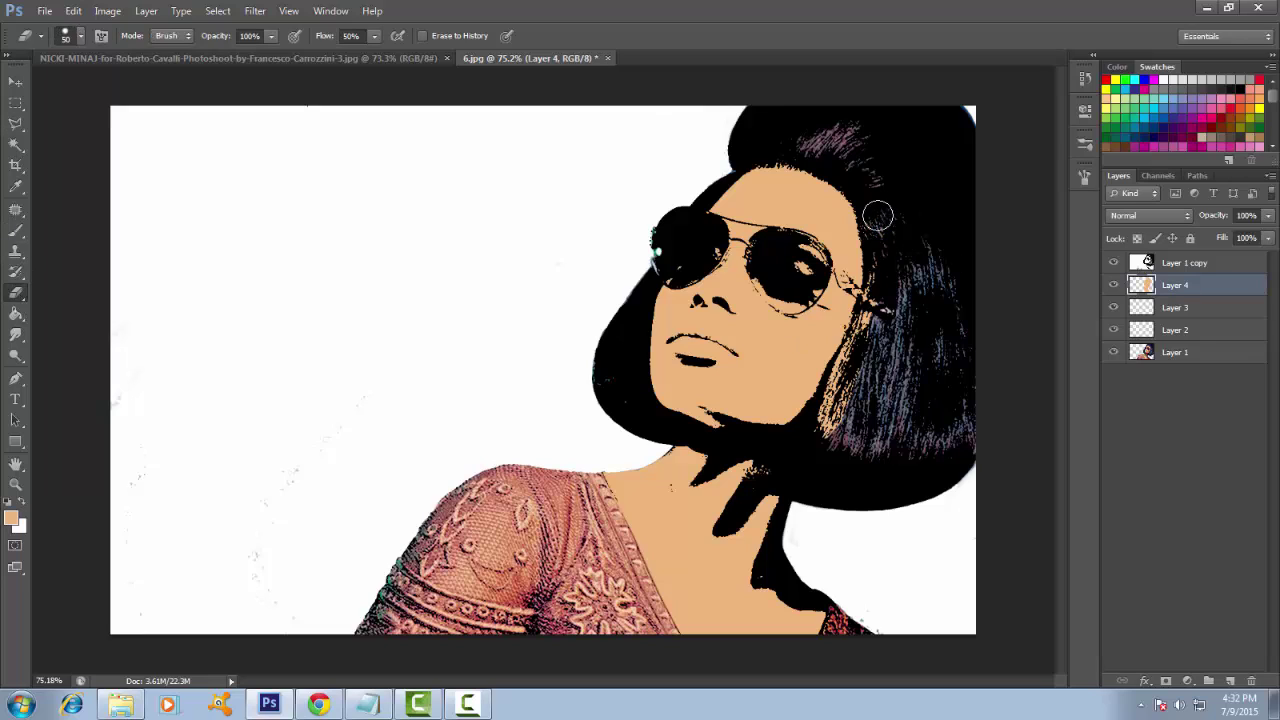
- Shrink the eraser and erase the skin tone covering the earring and hair
scroll(866, 336, up, 3)
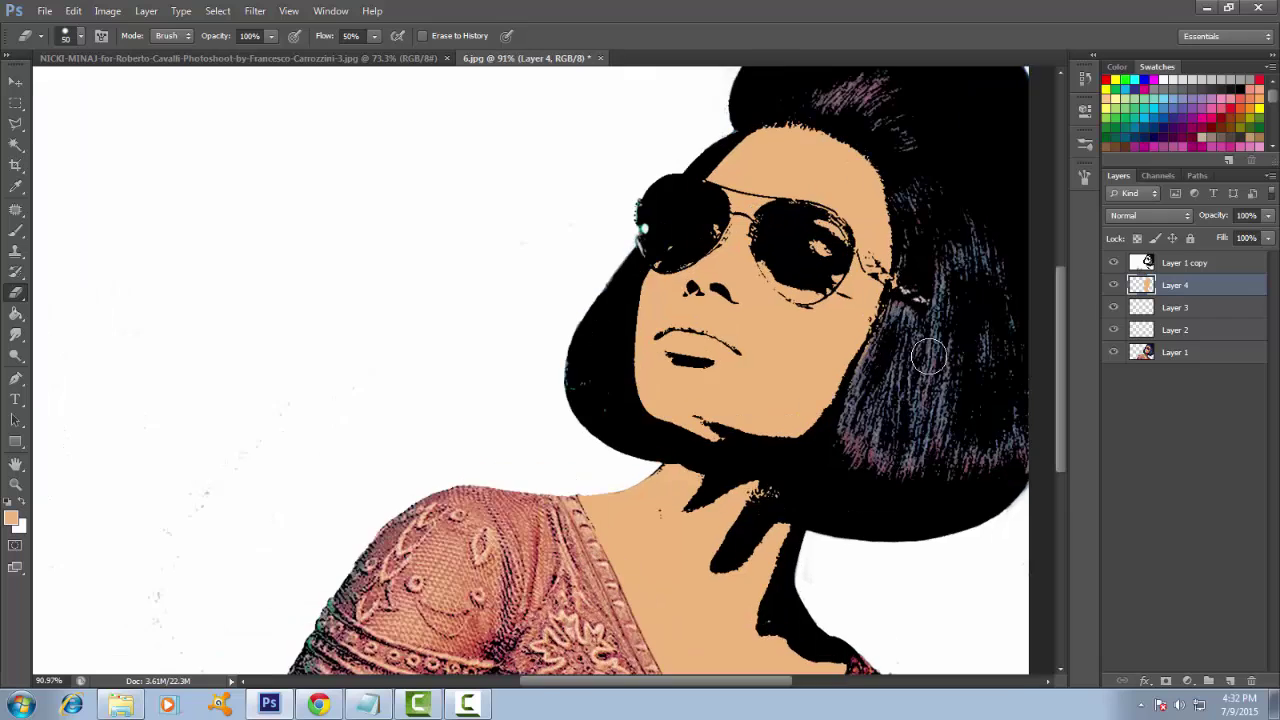
key(bracketleft)
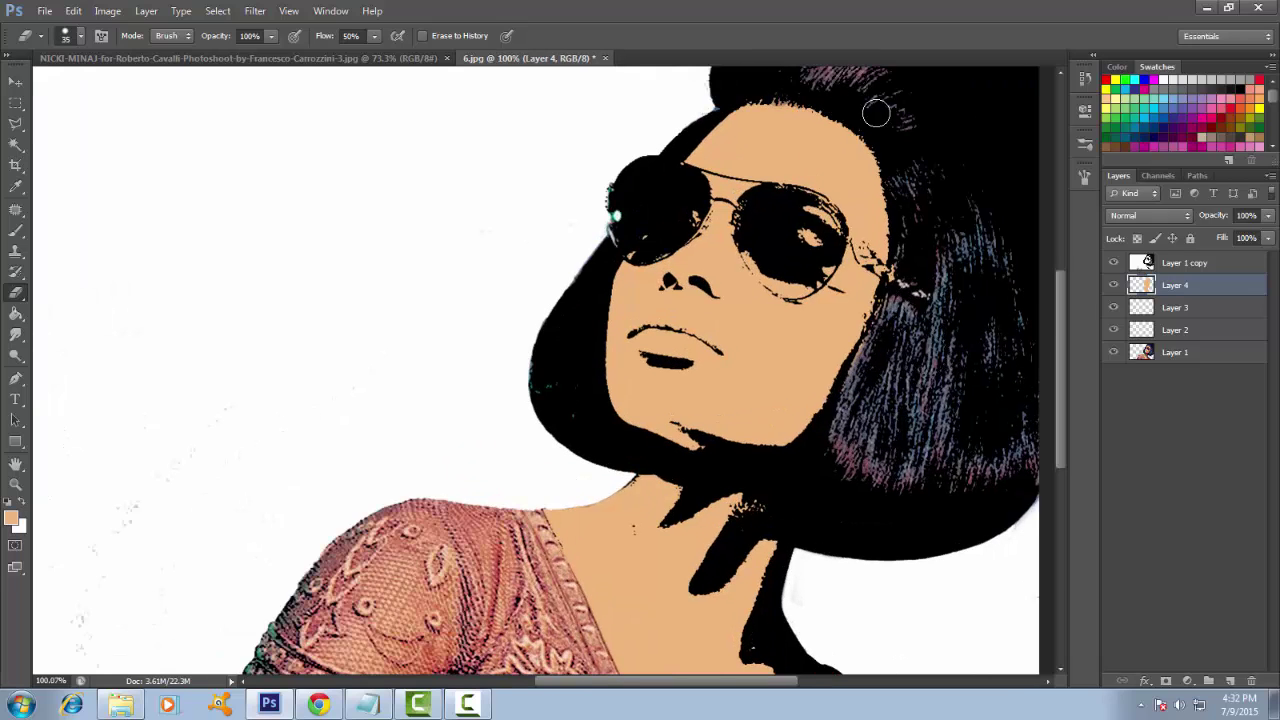
scroll(800, 530, down, 2)
scroll(808, 534, up, 4)
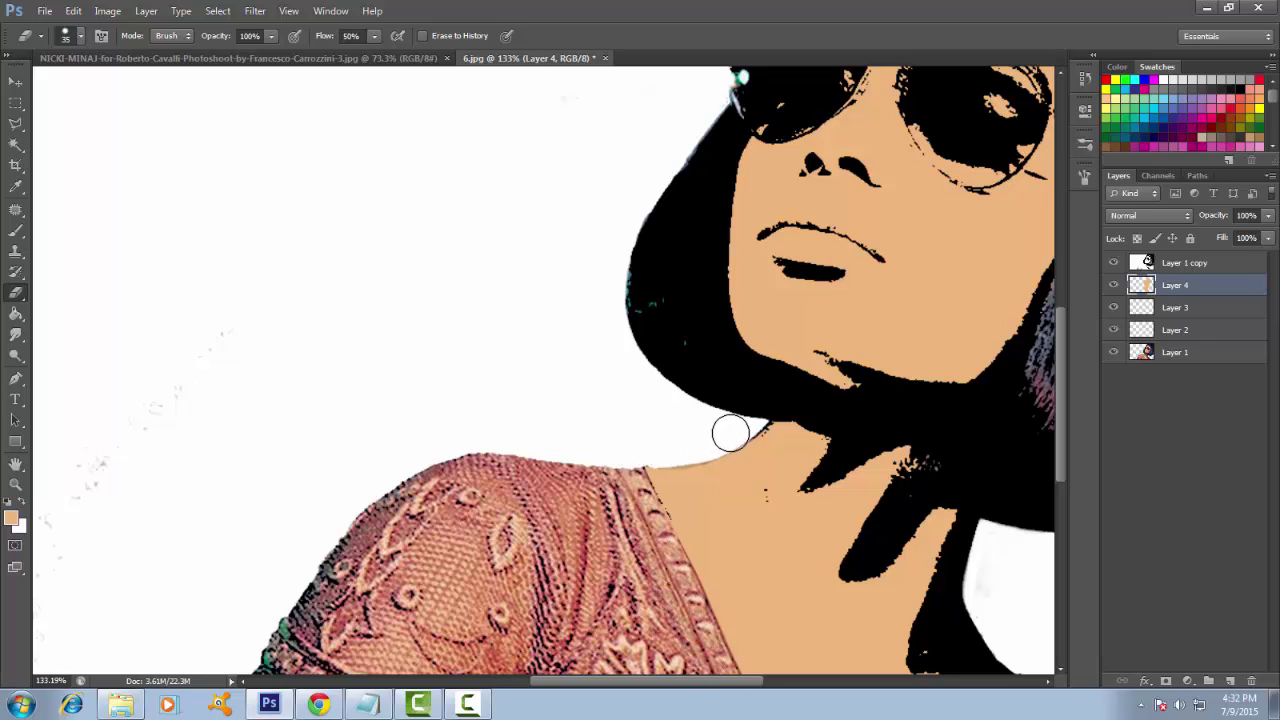
scroll(951, 434, up, 2)
scroll(900, 300, up, 2)
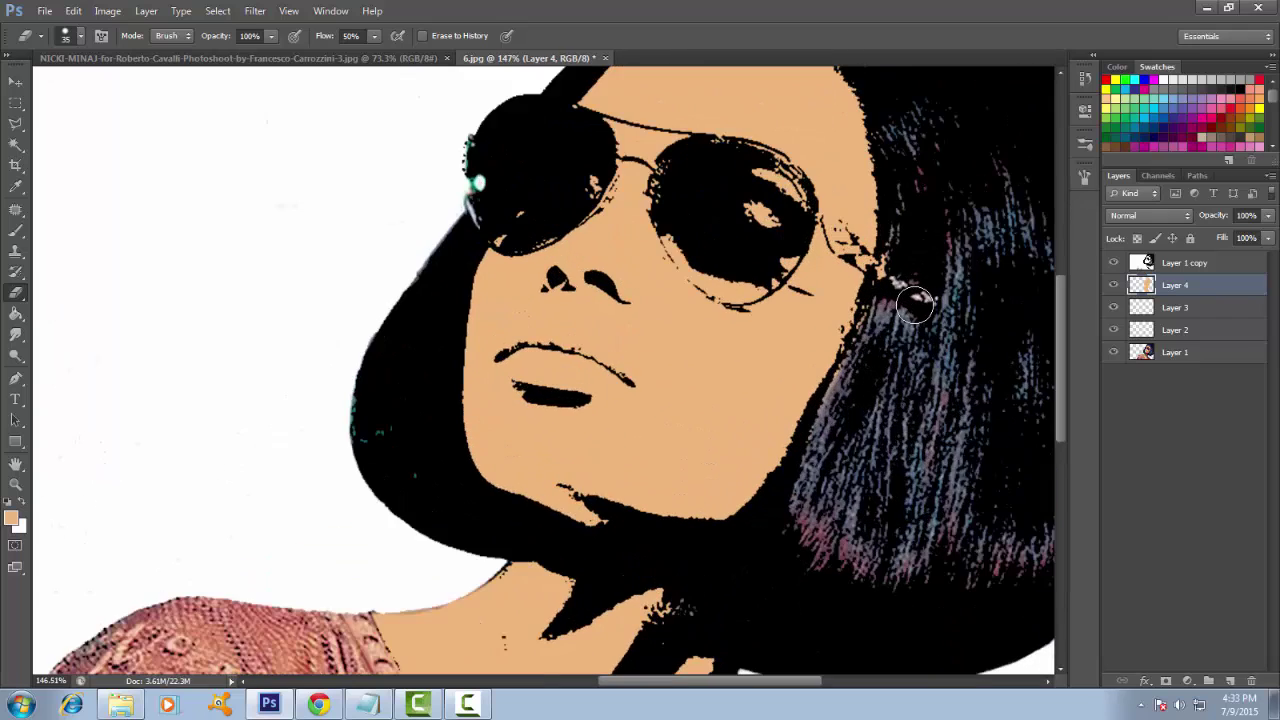
key(bracketleft)
key(bracketleft)
scroll(884, 280, up, 3)
key(bracketleft)
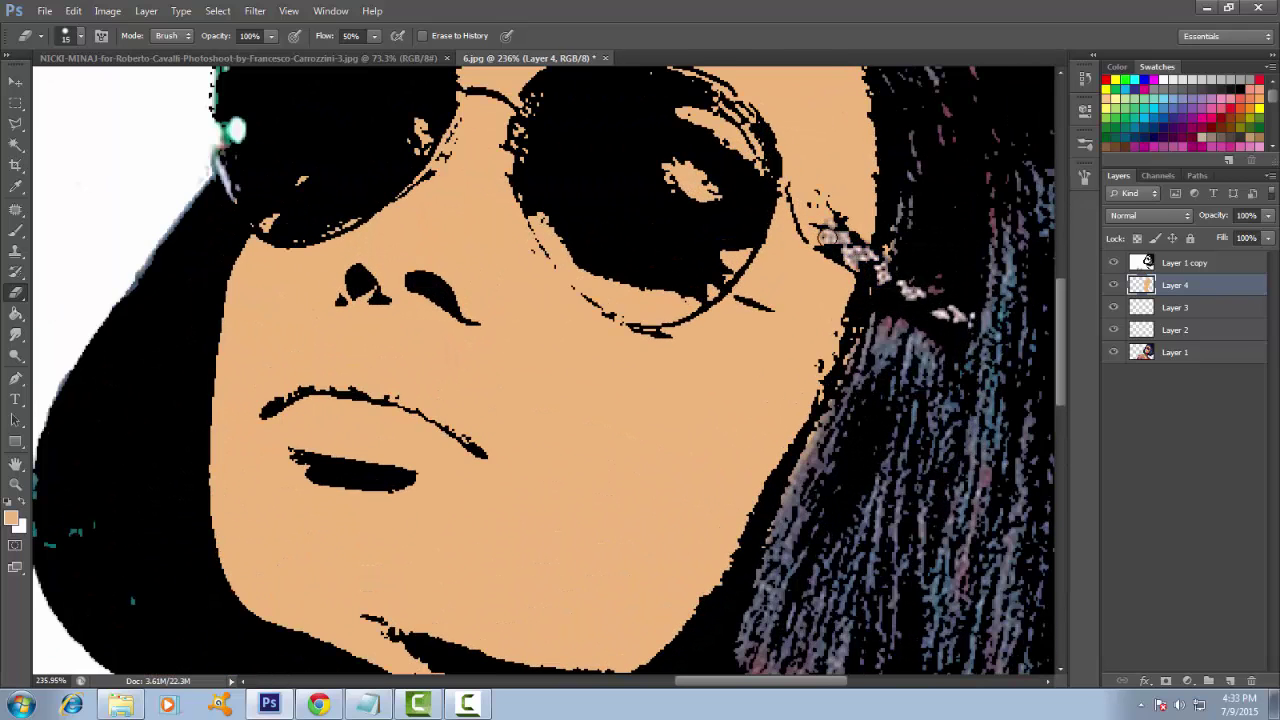
key(bracketleft)
key(bracketleft)
drag(827, 237, 810, 200)
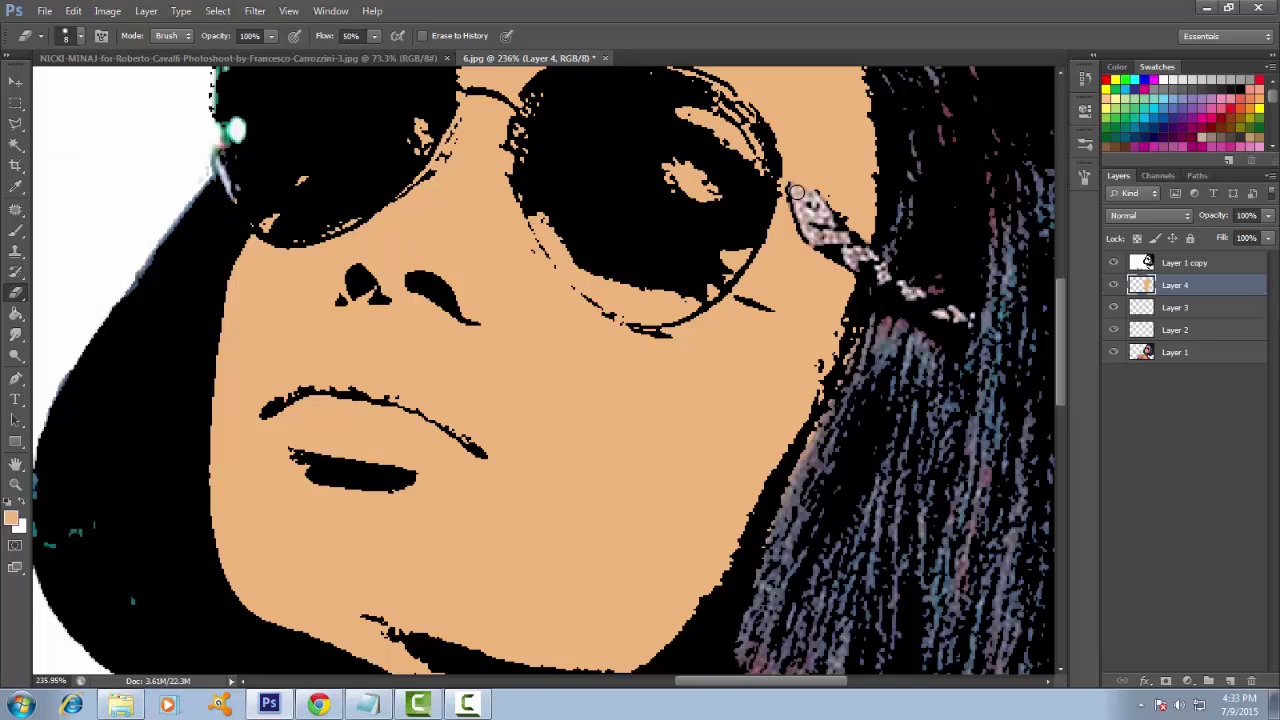
- Erase stray skin colour inside the lens to reveal its pink tint along the lower rim
scroll(642, 152, down, 1)
key(bracketright)
key(bracketright)
key(bracketright)
mouse_move(650, 180)
mouse_down()
mouse_move(738, 181)
mouse_move(548, 168)
mouse_up()
key(bracketleft)
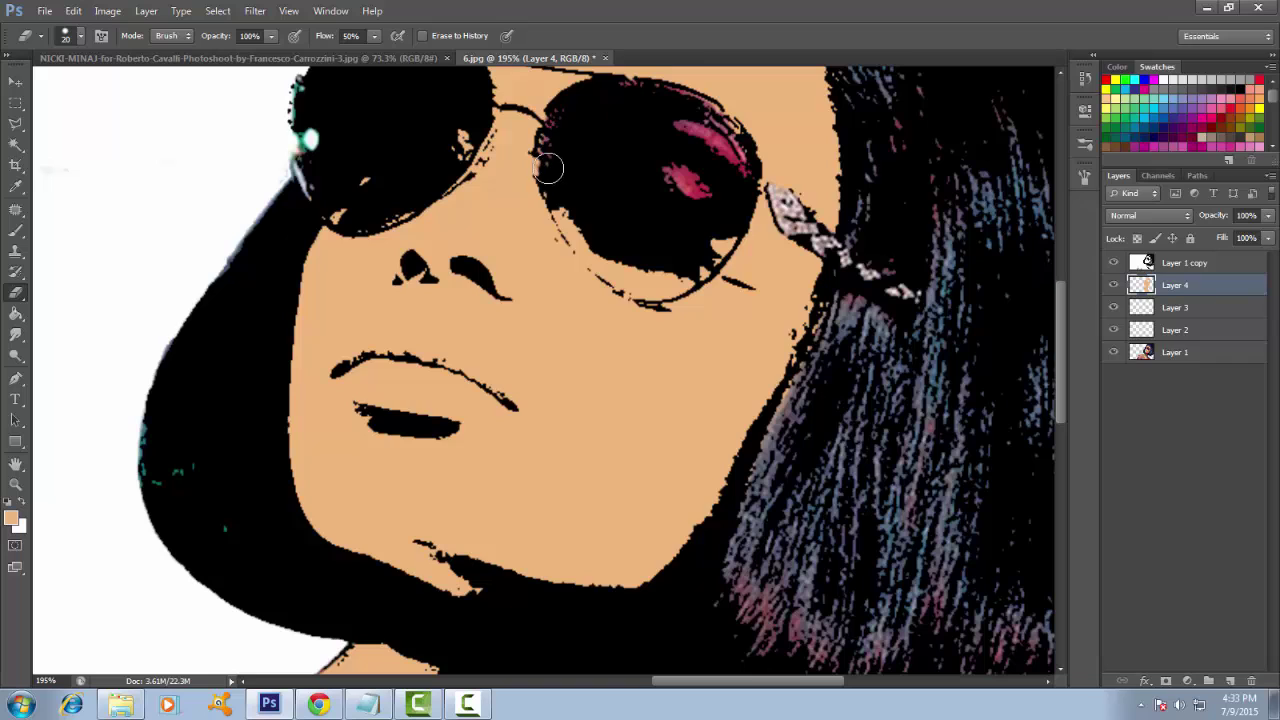
click(80, 36)
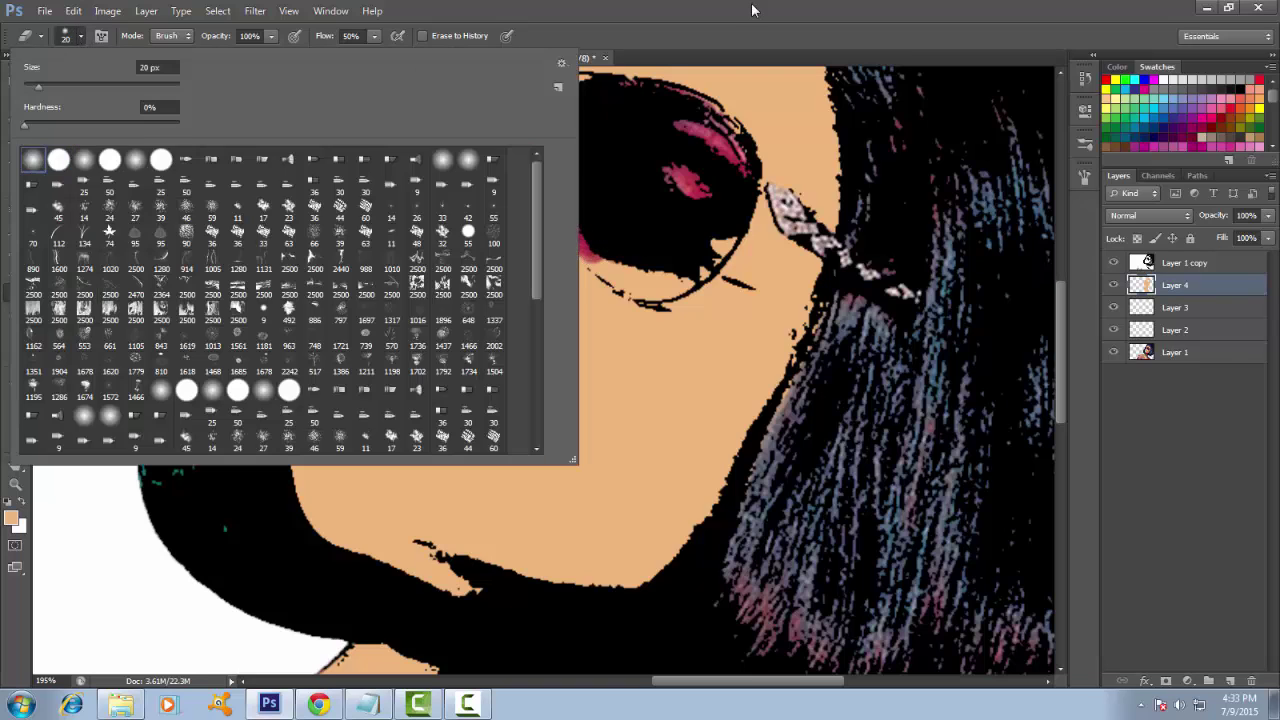
key(bracketright)
mouse_move(580, 208)
mouse_down()
mouse_move(688, 153)
mouse_move(728, 171)
mouse_move(716, 235)
mouse_move(649, 291)
mouse_up()
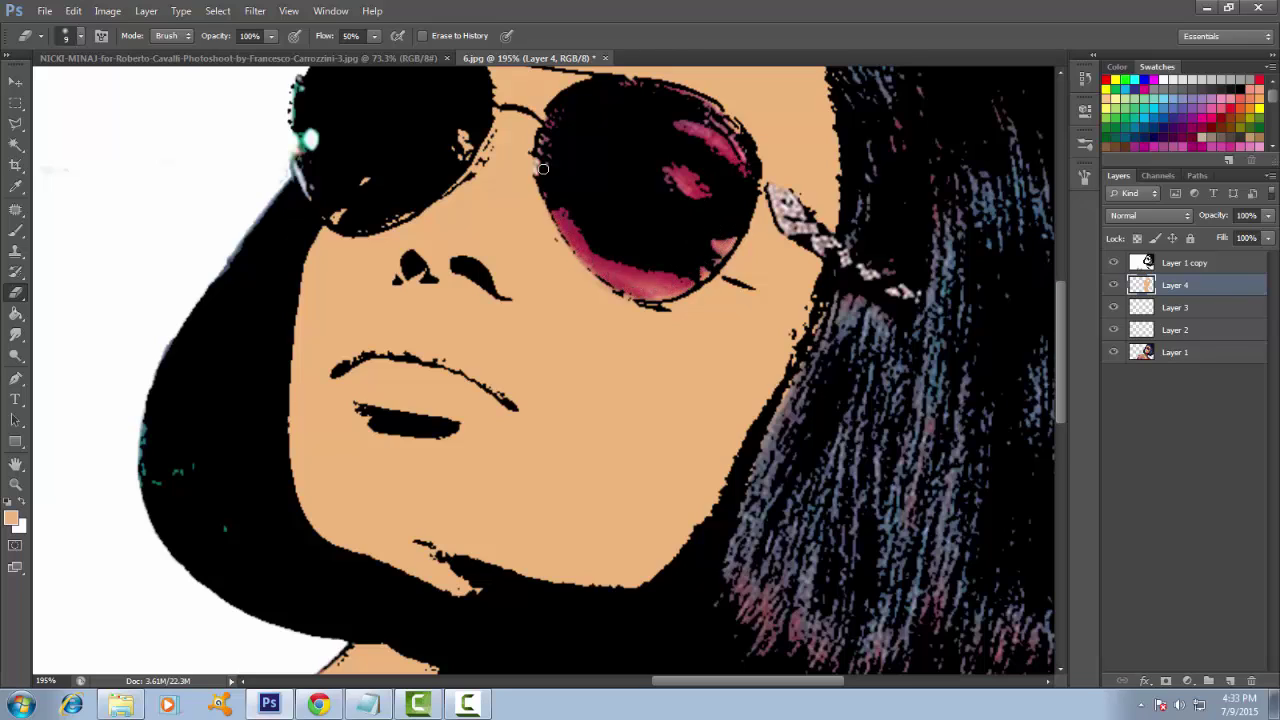
drag(762, 175, 690, 287)
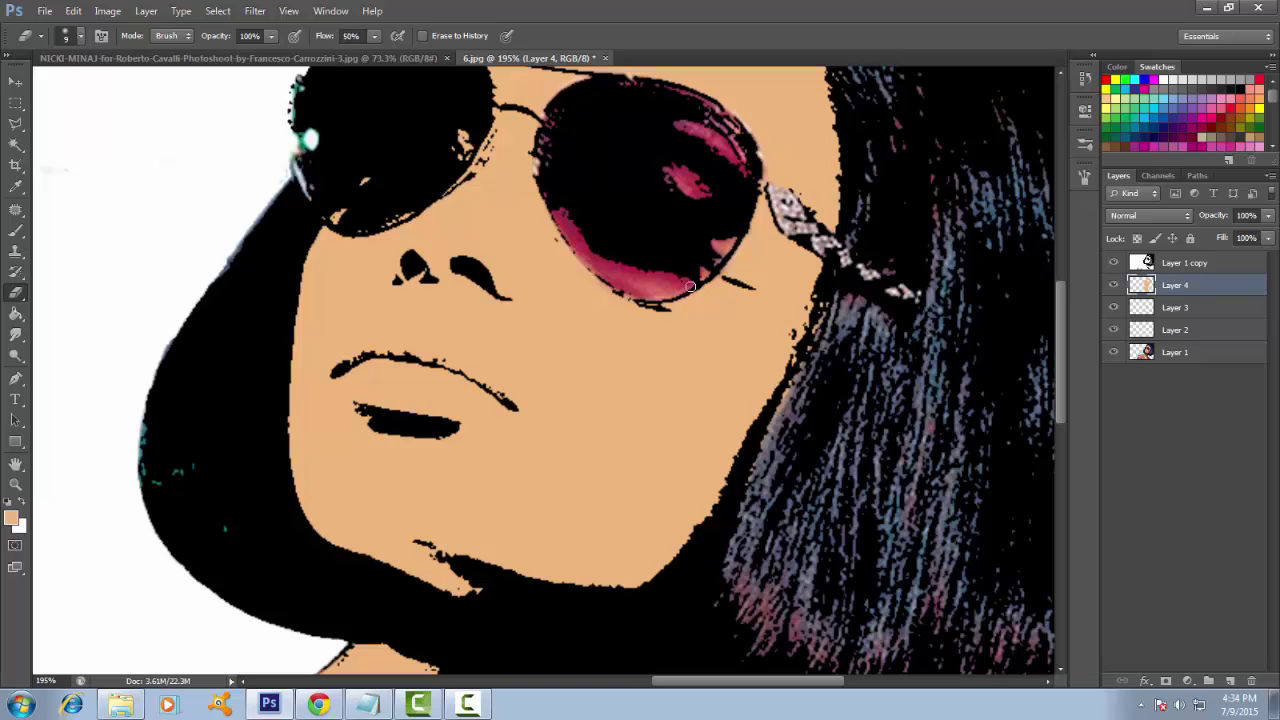
scroll(600, 255, down, 3)
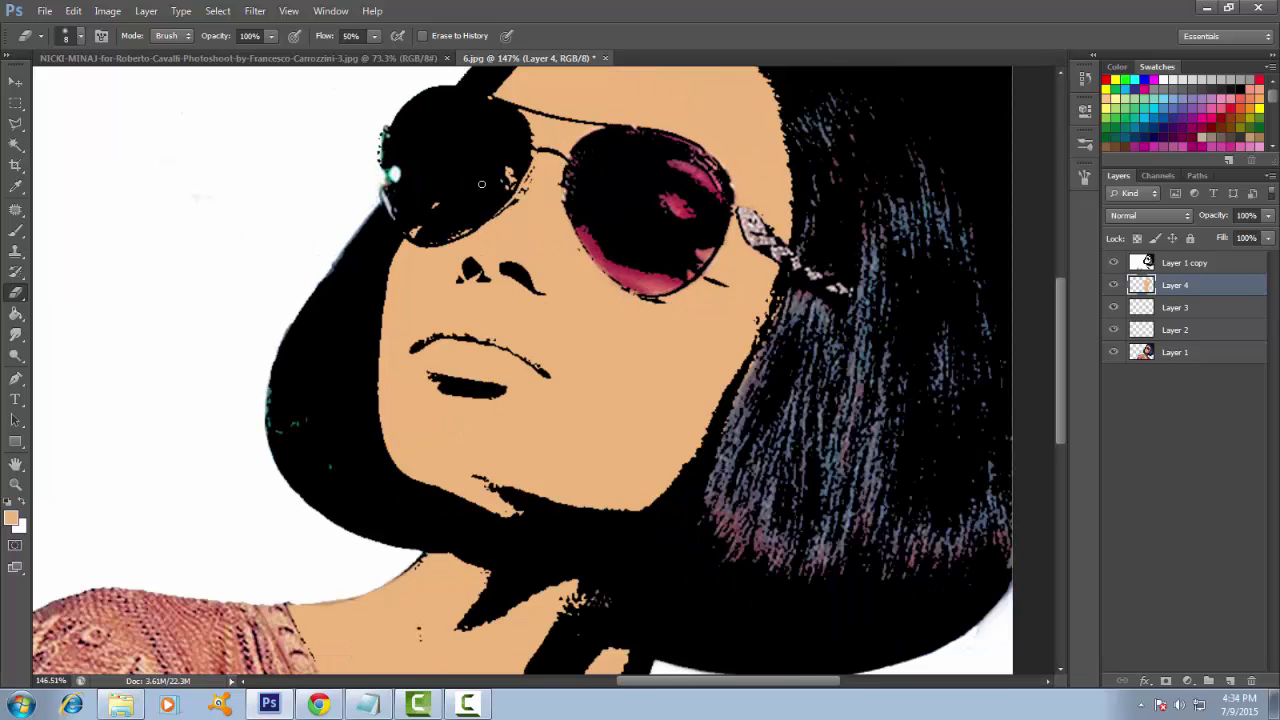
- Touch up the lens rim edges, then move Layer 4 down just above Layer 1
mouse_move(414, 173)
mouse_down()
mouse_move(443, 220)
mouse_move(508, 171)
mouse_move(511, 122)
mouse_up()
scroll(390, 506, down, 1)
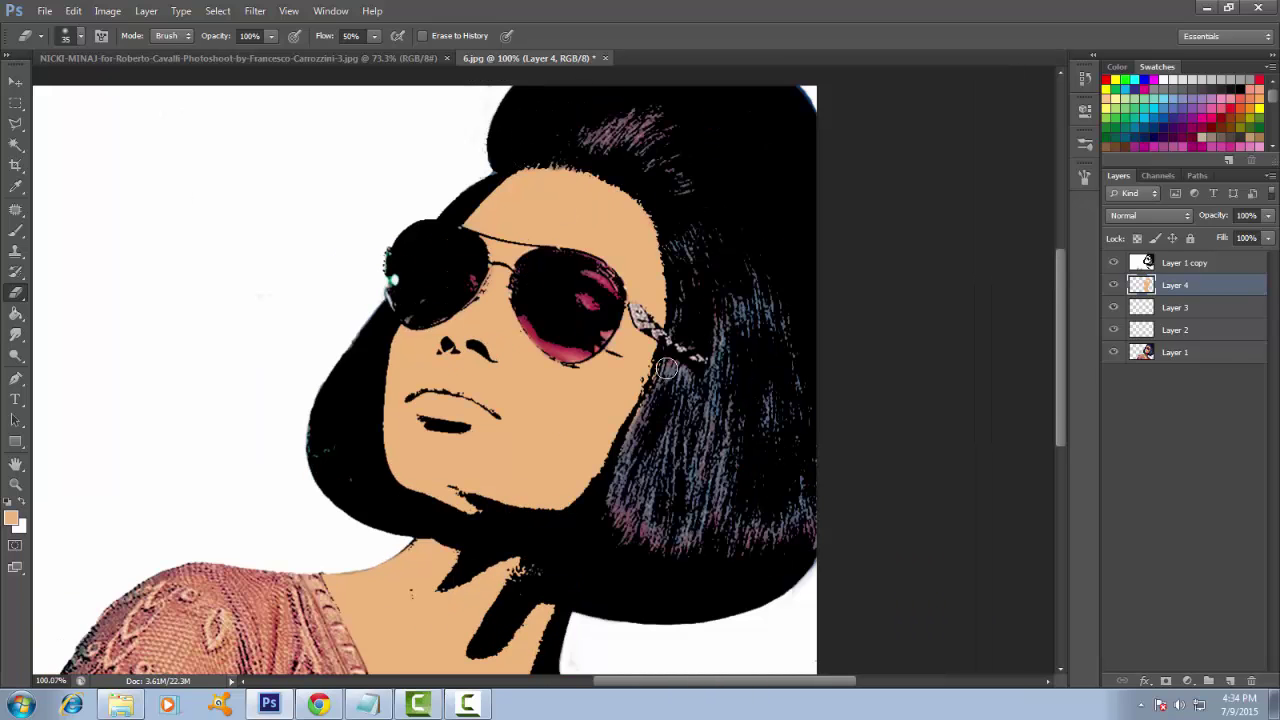
scroll(600, 350, down, 1)
scroll(546, 355, up, 2)
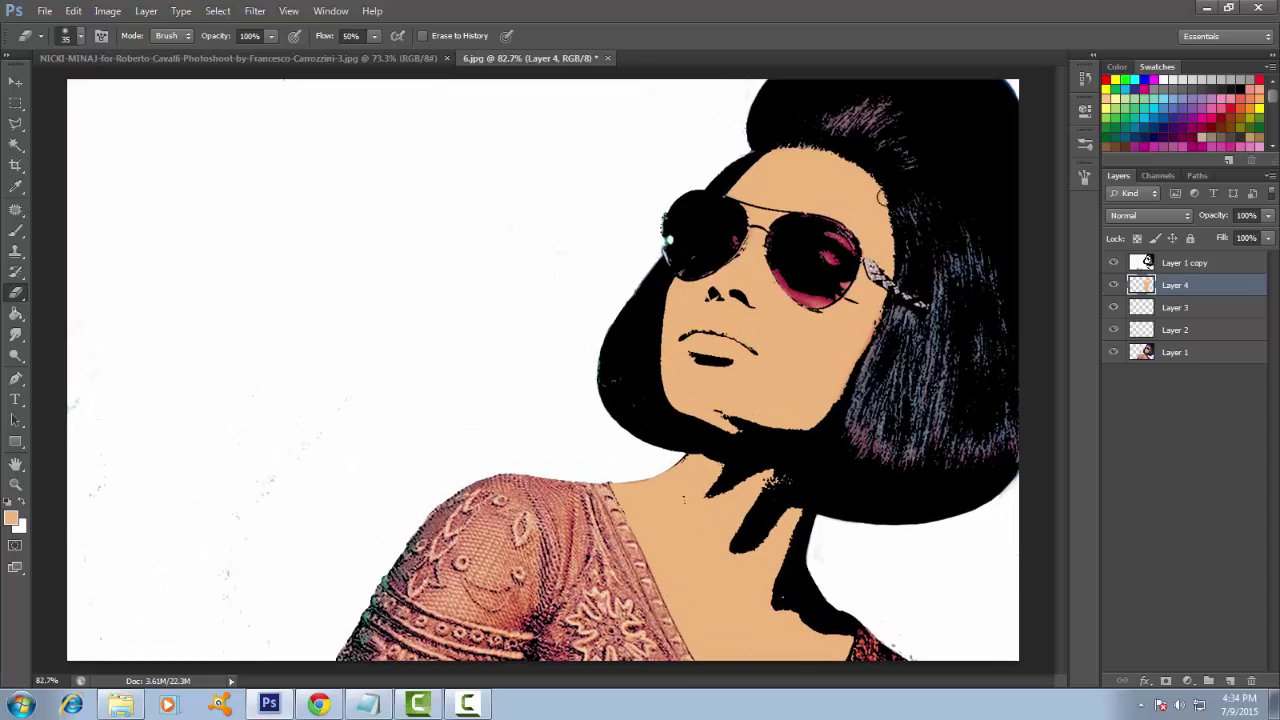
drag(1175, 285, 1175, 341)
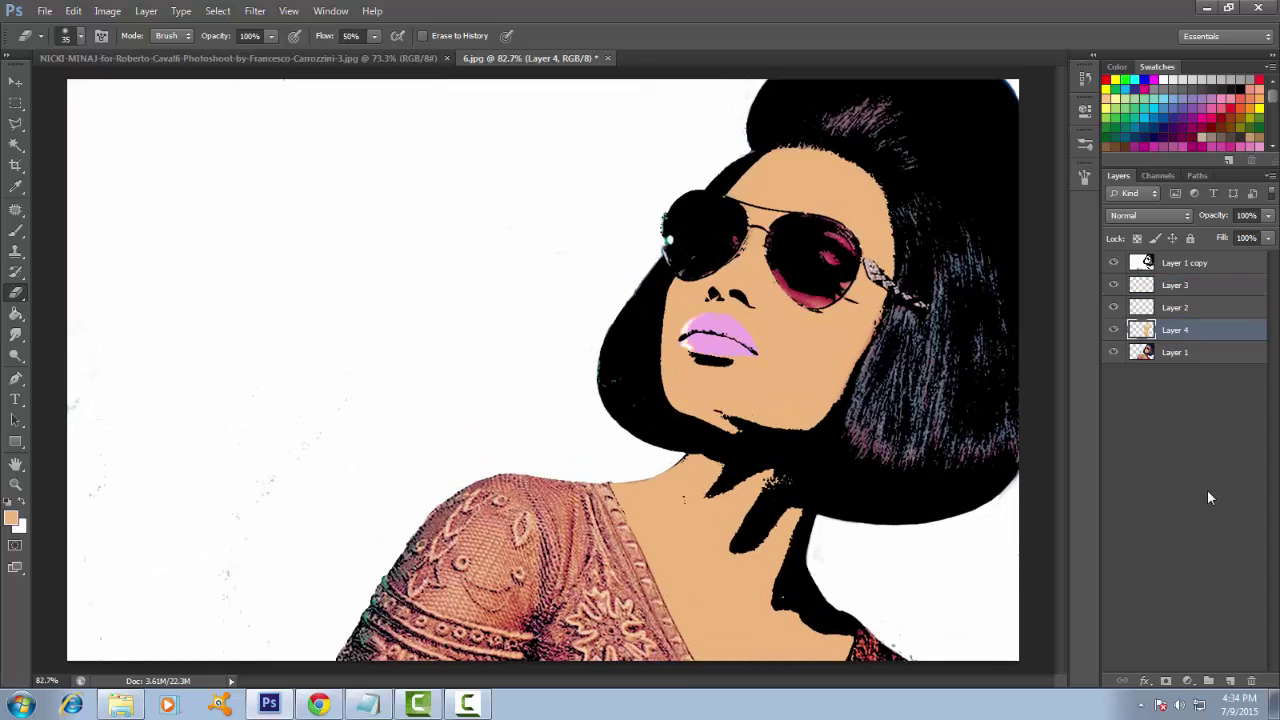
- Add a new layer above Layer 4 and set the foreground to bright blue #29a0fa
click(1197, 332)
key(ctrl+shift+alt+n)
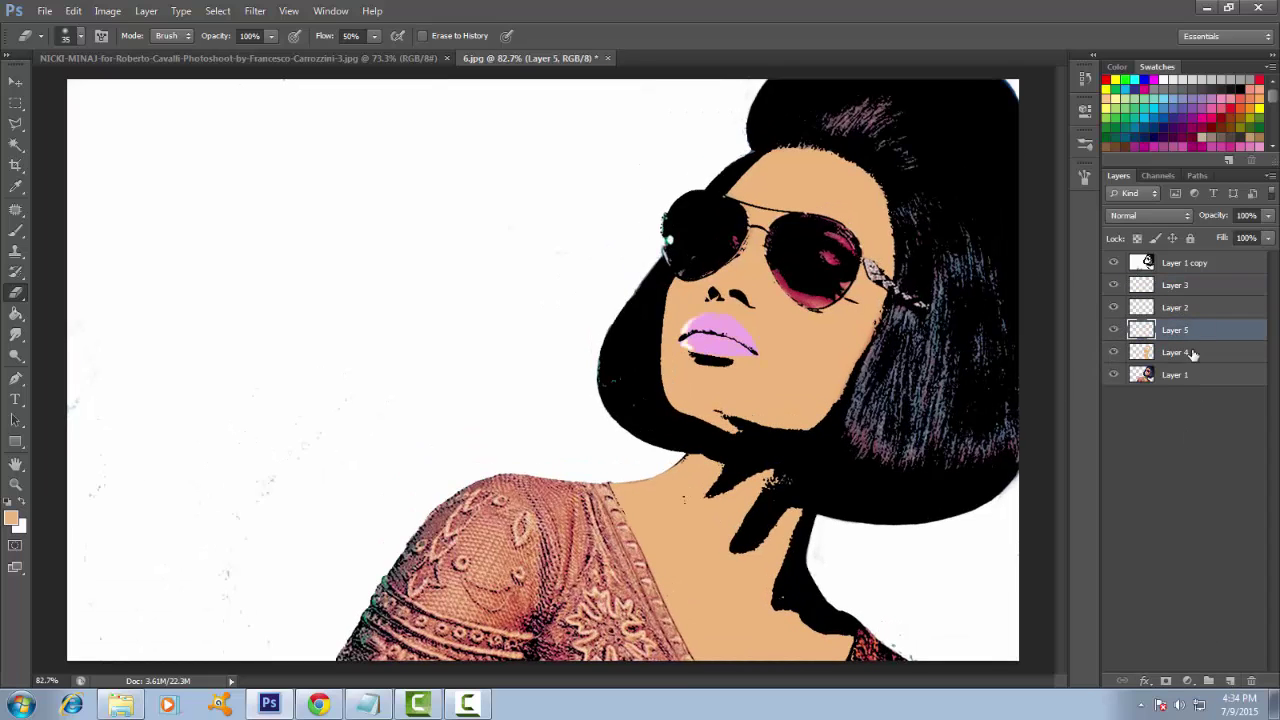
scroll(1046, 451, down, 1)
key(i)
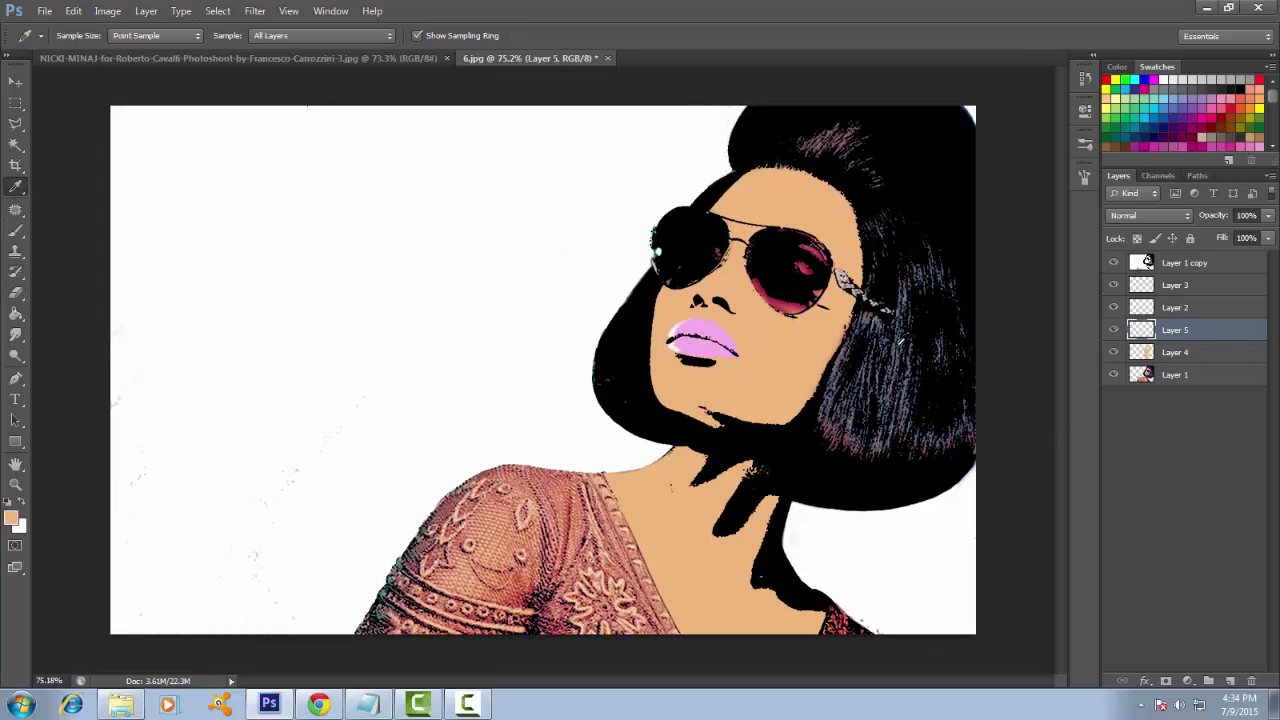
click(904, 340)
click(903, 340)
click(11, 517)
drag(1028, 399, 1033, 359)
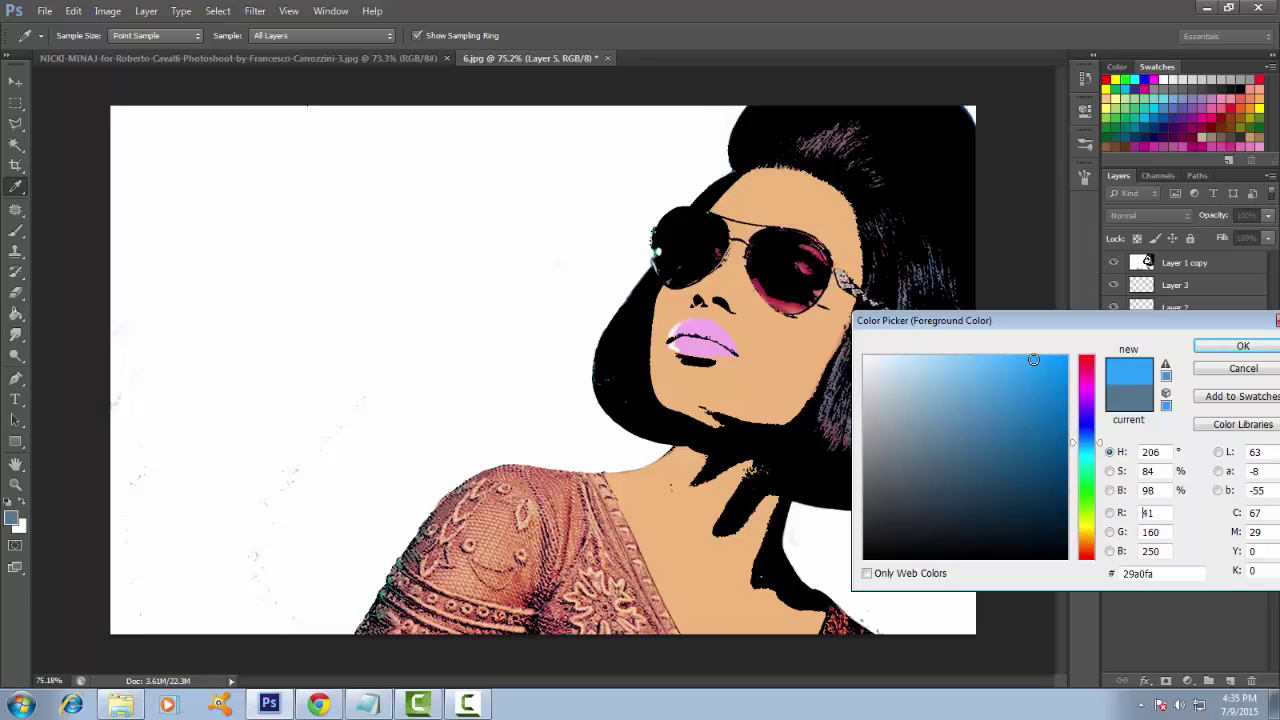
key(Return)
- Paint blue over the top, right side and lower edge of the hair with a size-100 brush
key(b)
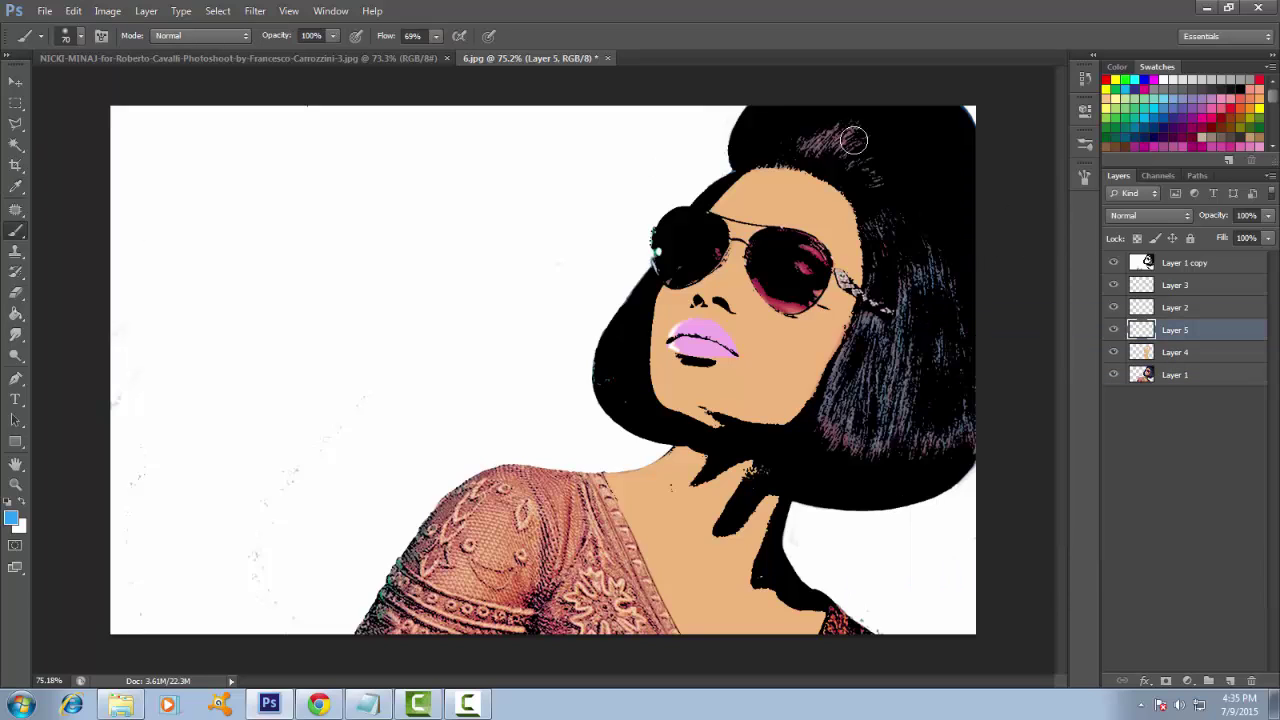
key(bracketright)
key(bracketright)
key(bracketright)
drag(880, 123, 803, 131)
drag(929, 229, 940, 261)
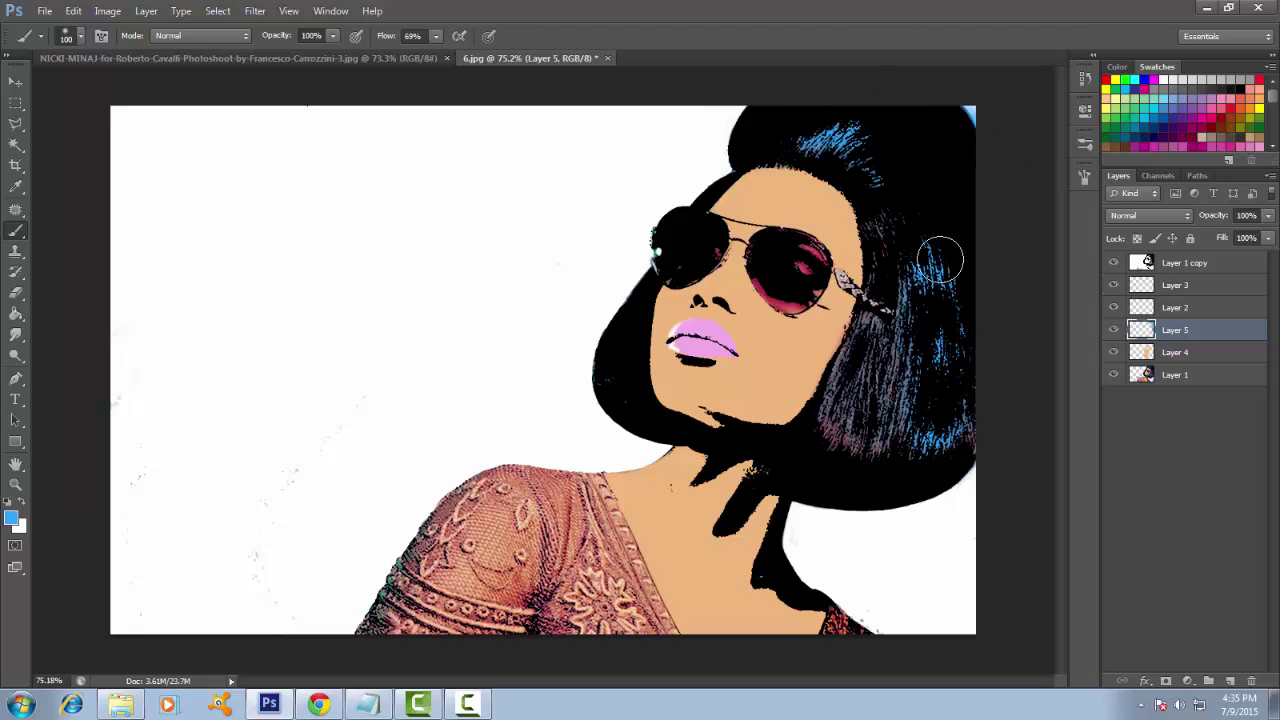
mouse_move(880, 217)
mouse_down()
mouse_move(889, 317)
mouse_move(853, 407)
mouse_move(912, 414)
mouse_up()
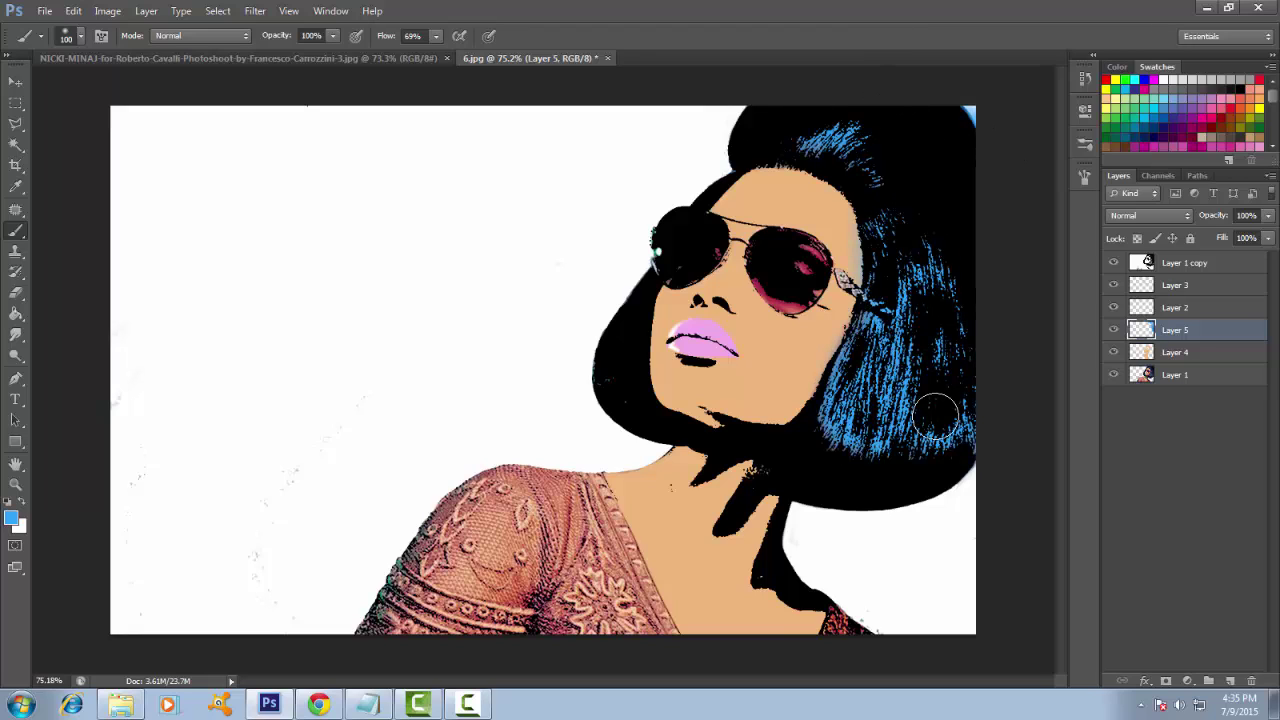
click(615, 378)
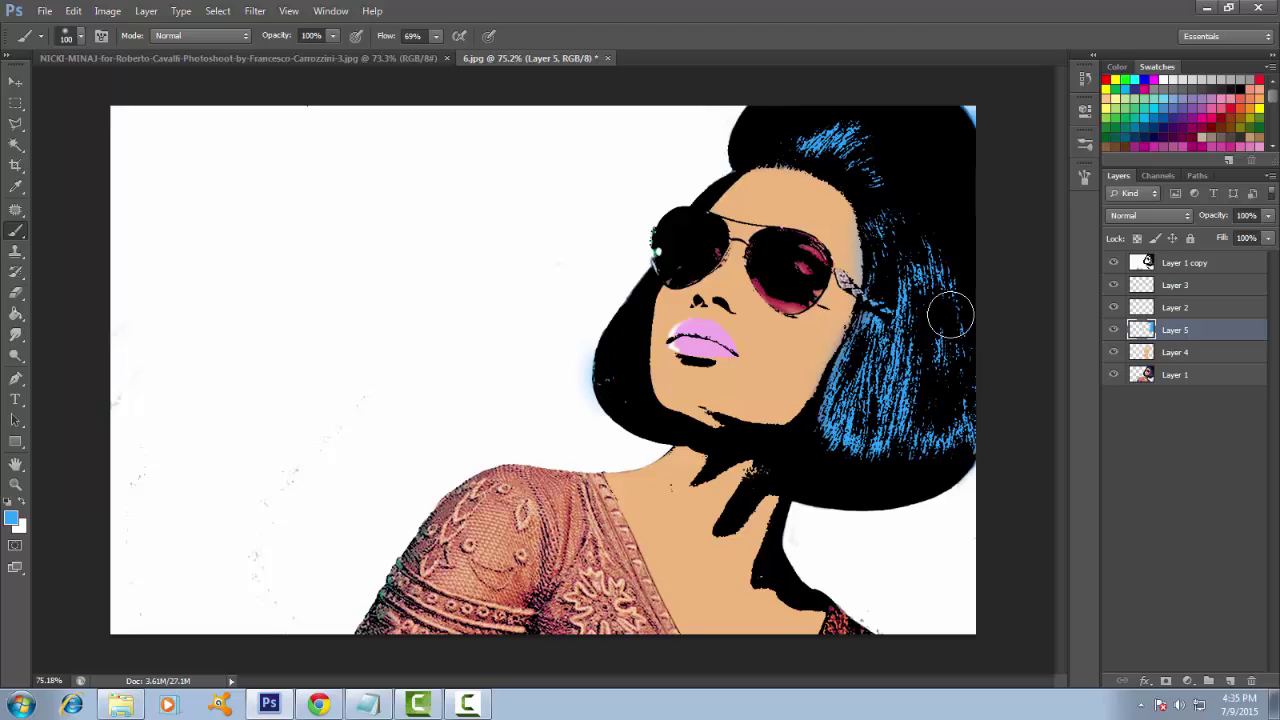
- Switch to the Eraser and zoom in and out to inspect the blue hair
click(15, 293)
scroll(903, 309, up, 2)
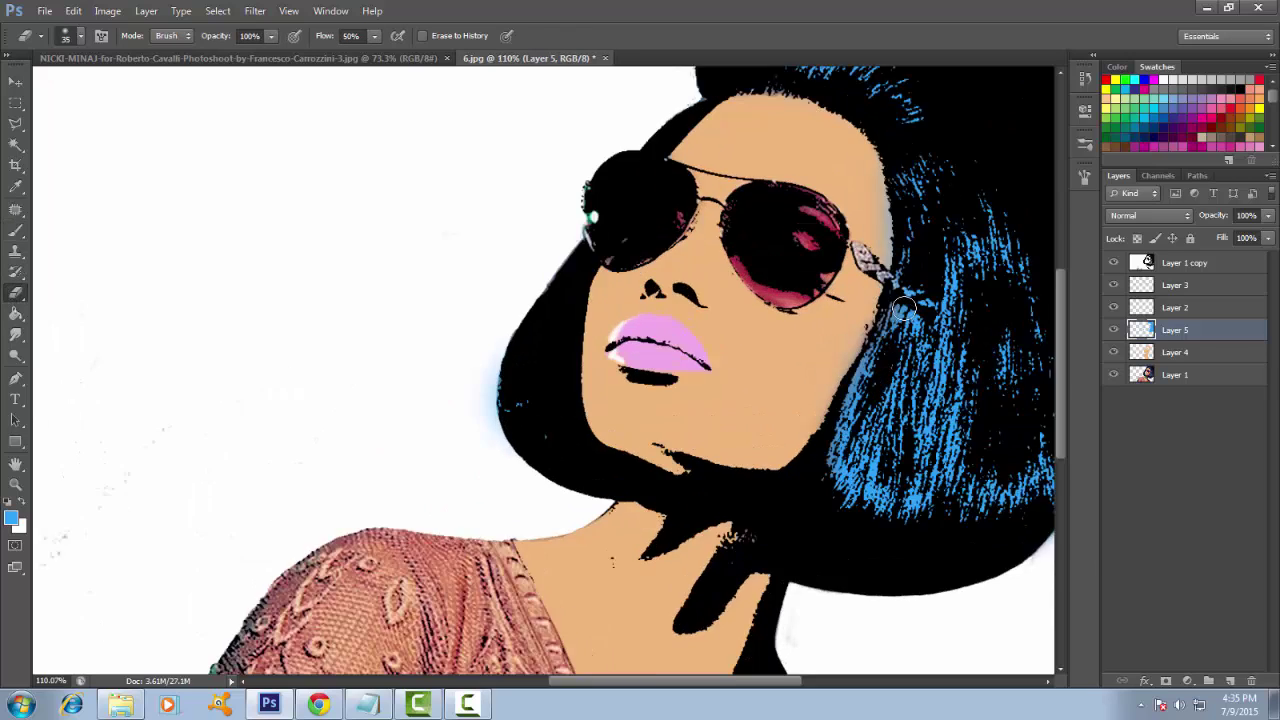
scroll(903, 309, up, 2)
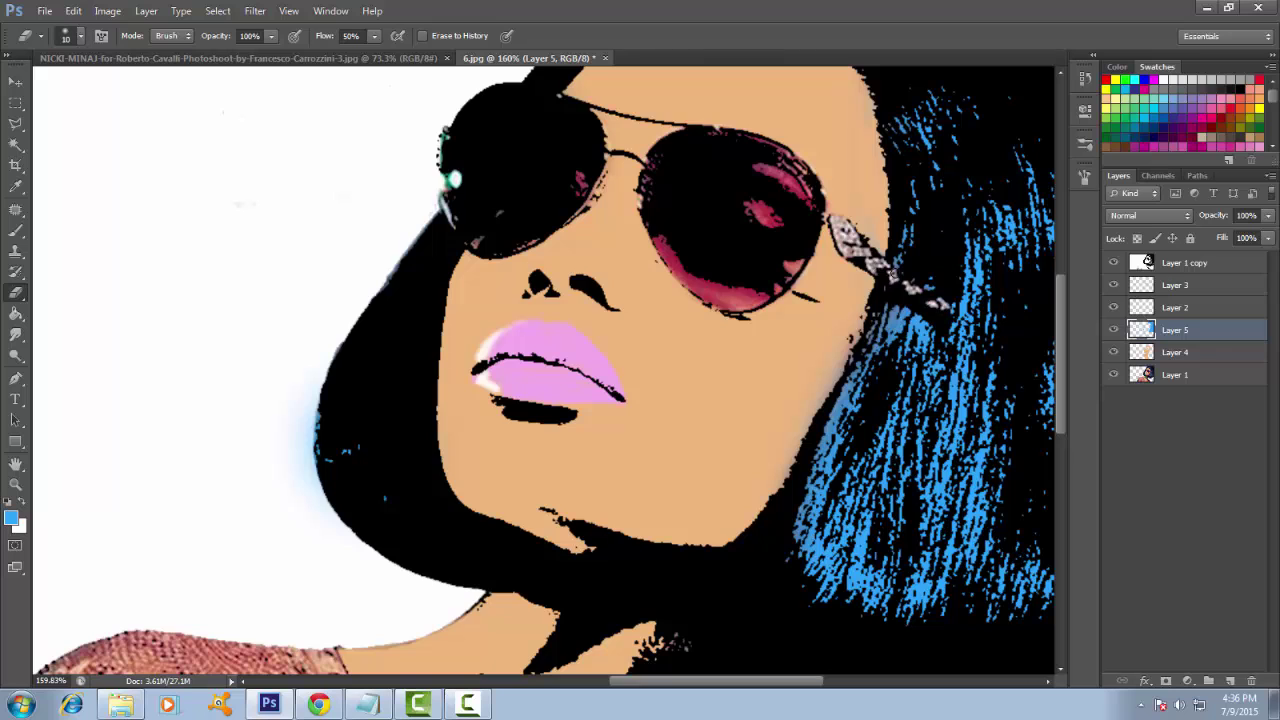
scroll(895, 274, down, 2)
scroll(900, 250, down, 2)
scroll(980, 140, down, 1)
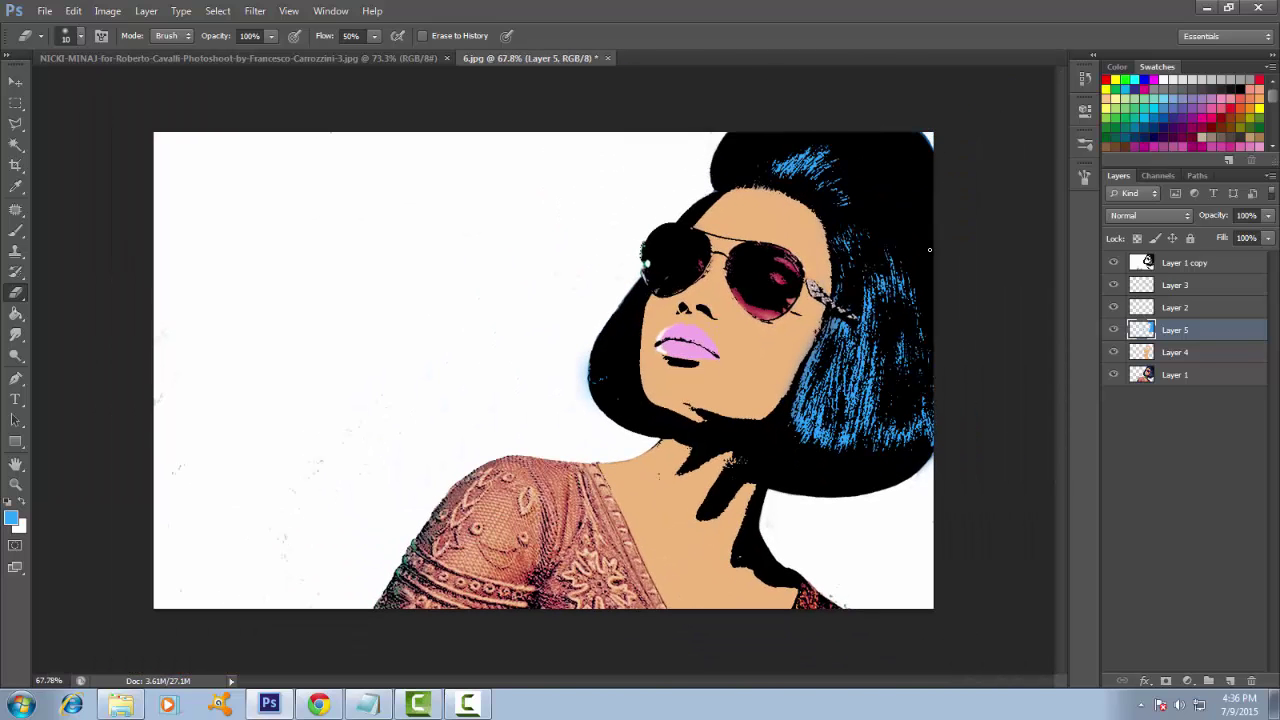
scroll(930, 250, up, 1)
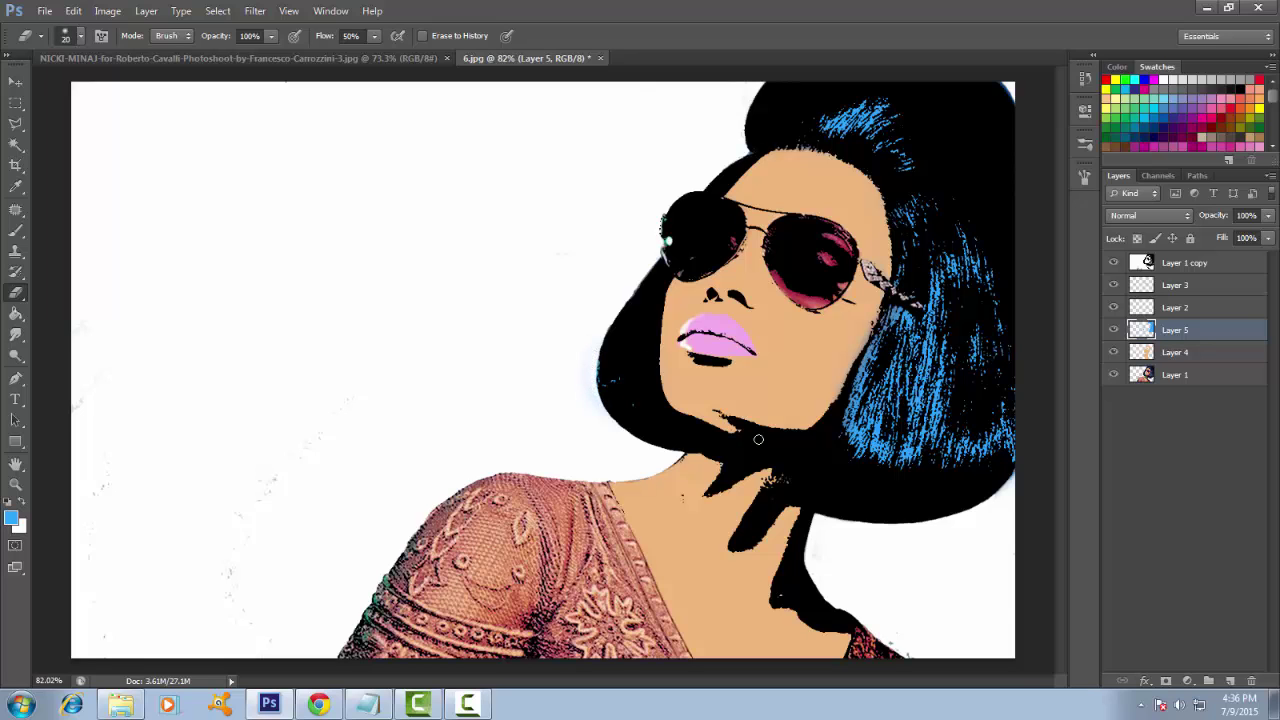
scroll(914, 443, down, 1)
scroll(940, 400, up, 2)
scroll(1010, 410, up, 1)
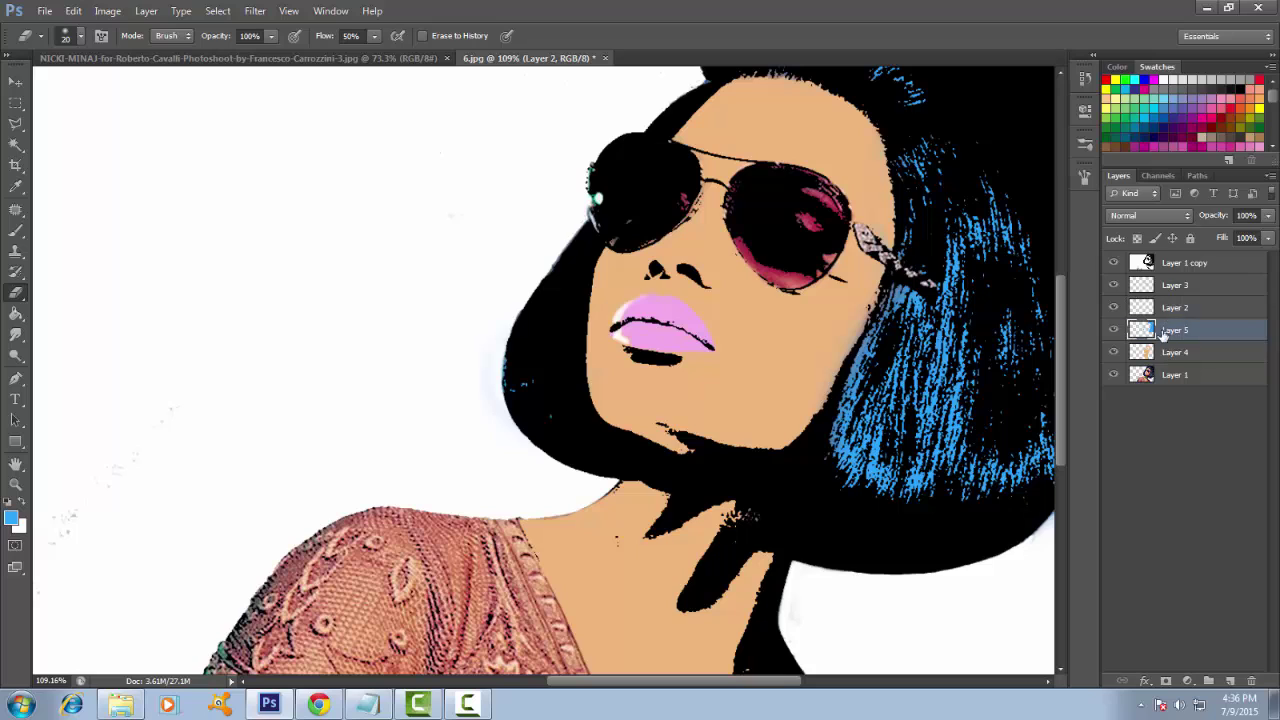
- Check Layer 4 by toggling its visibility, then load the skin tone into a size-30 brush
click(1120, 352)
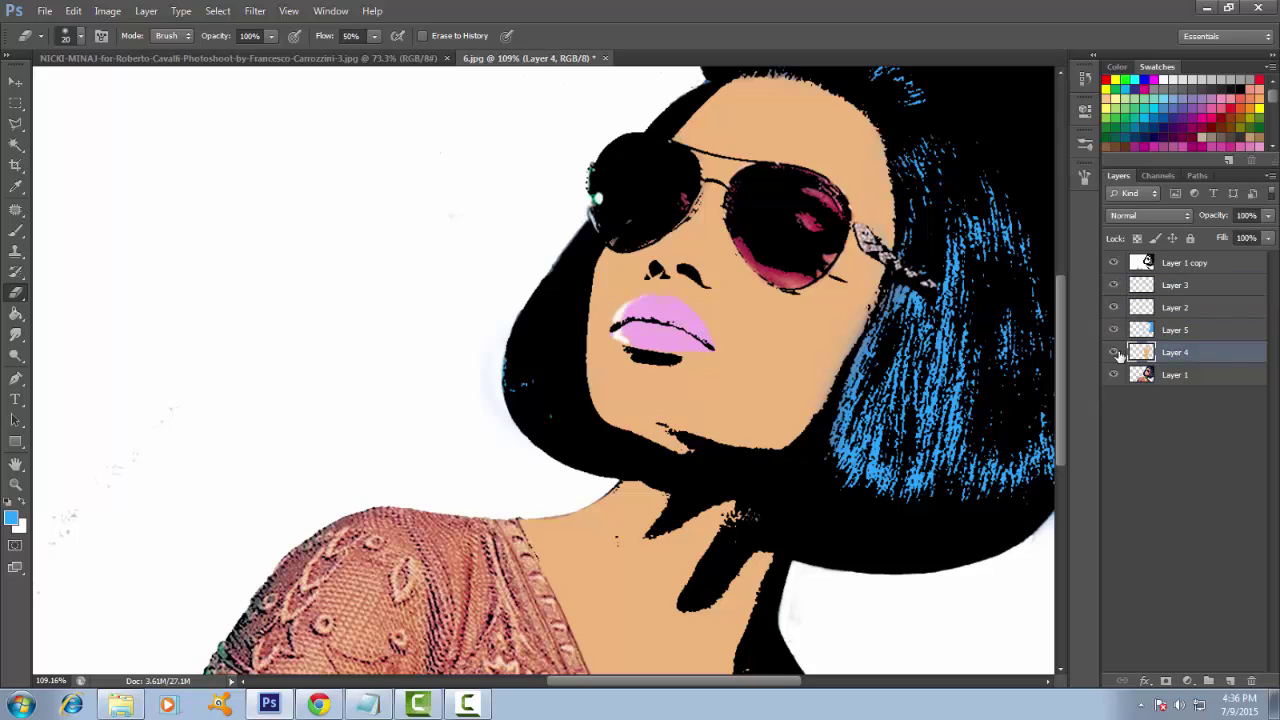
click(1114, 352)
click(1114, 352)
click(1114, 352)
click(1114, 352)
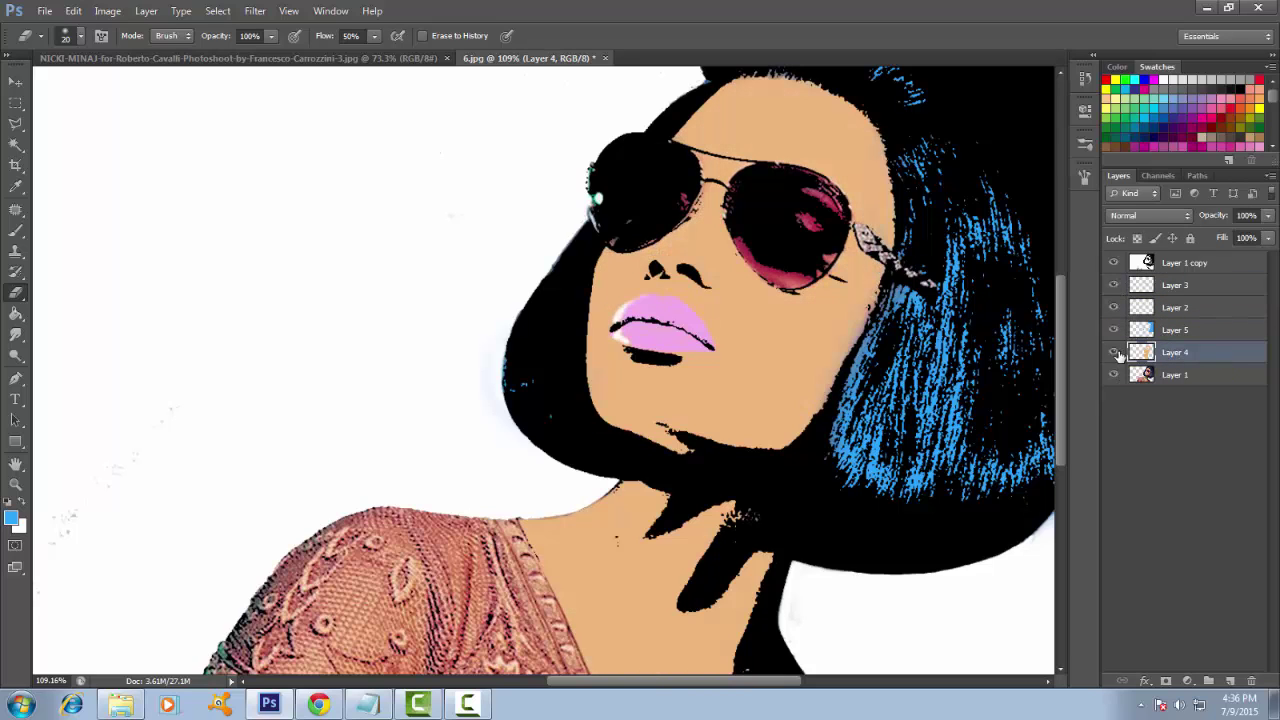
click(16, 230)
alt+click(658, 357)
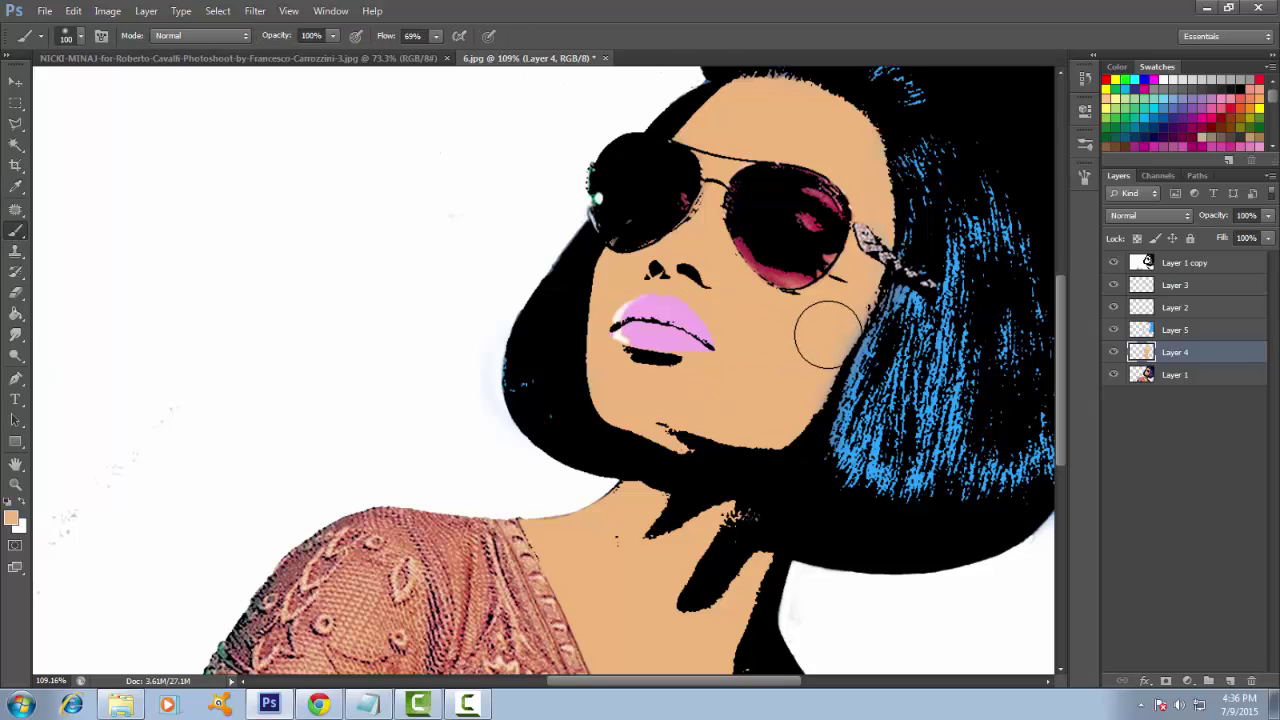
key(bracketleft)
key(bracketleft)
key(bracketleft)
key(bracketleft)
key(bracketleft)
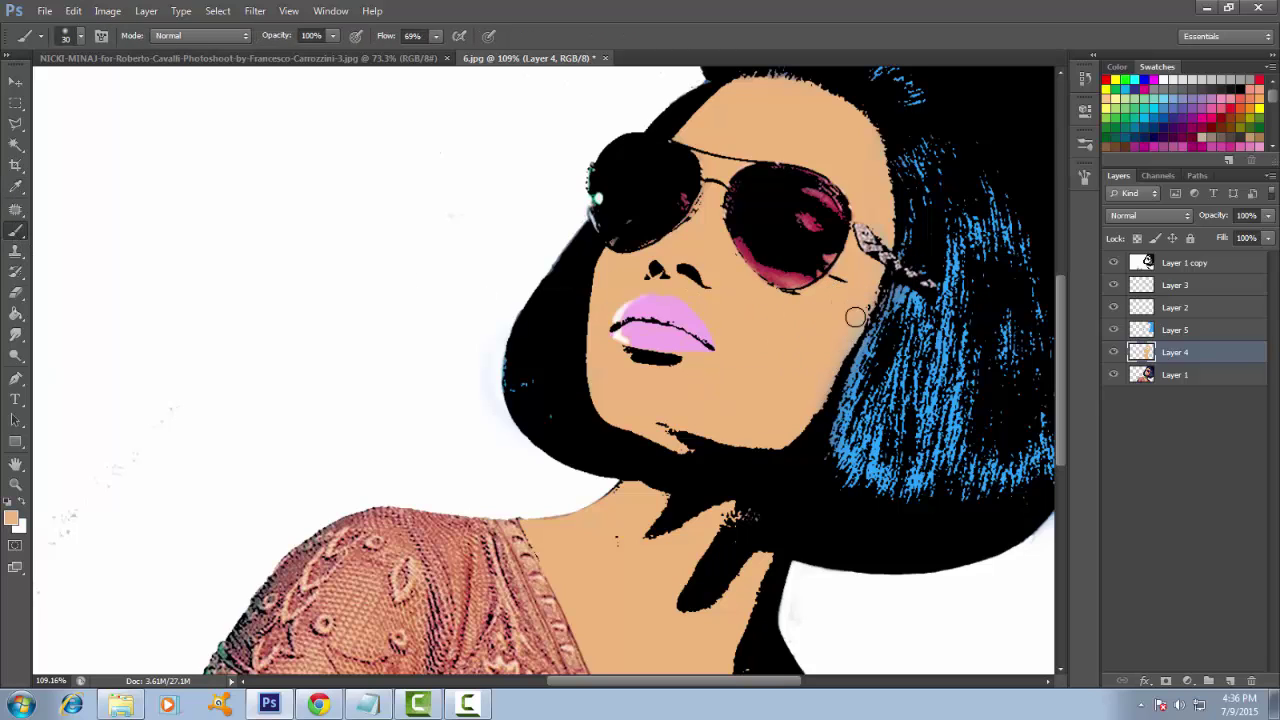
click(1176, 285)
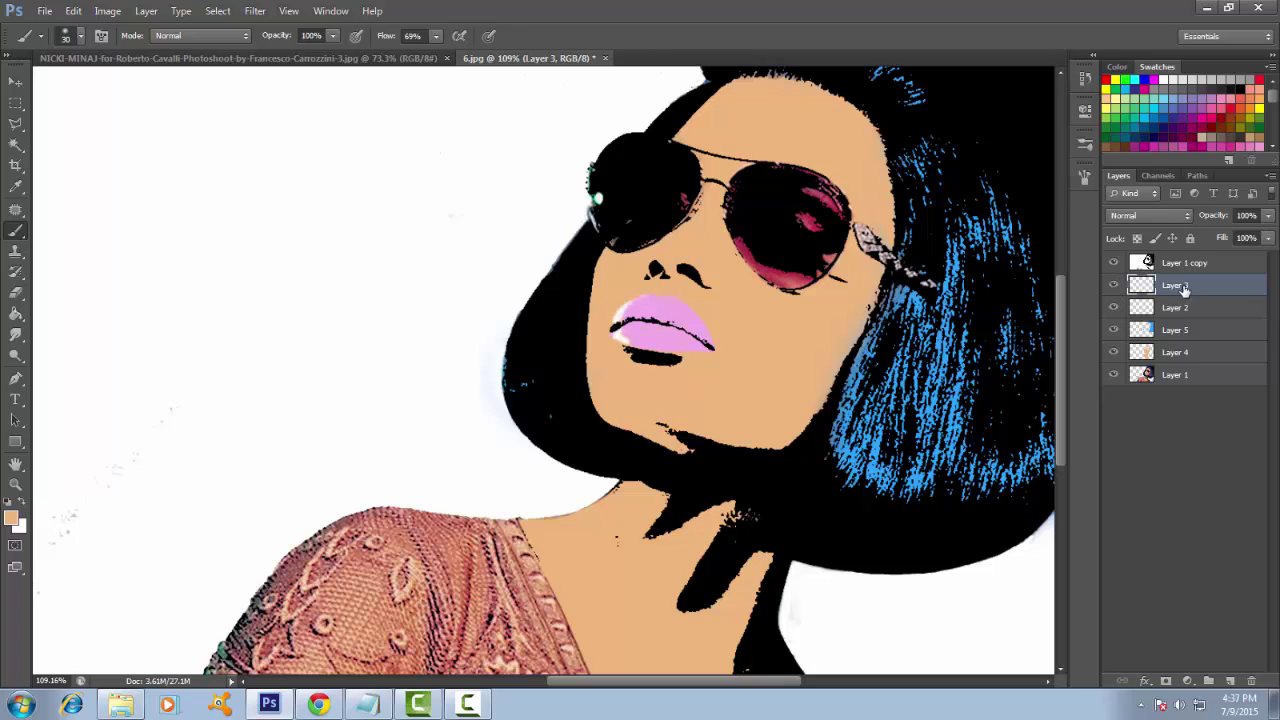
- Add a new layer above Layer 3 and set the foreground to light green
click(1229, 680)
scroll(934, 614, down, 2)
click(11, 517)
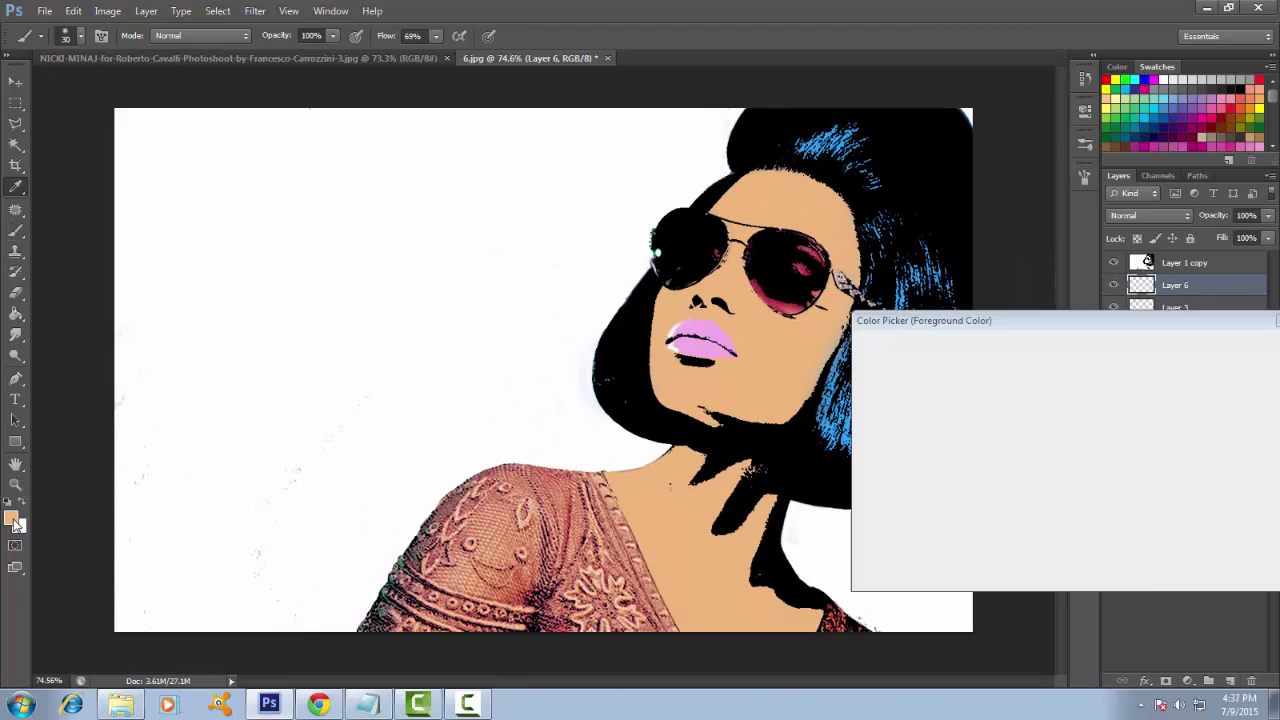
drag(1086, 485, 1091, 497)
click(970, 368)
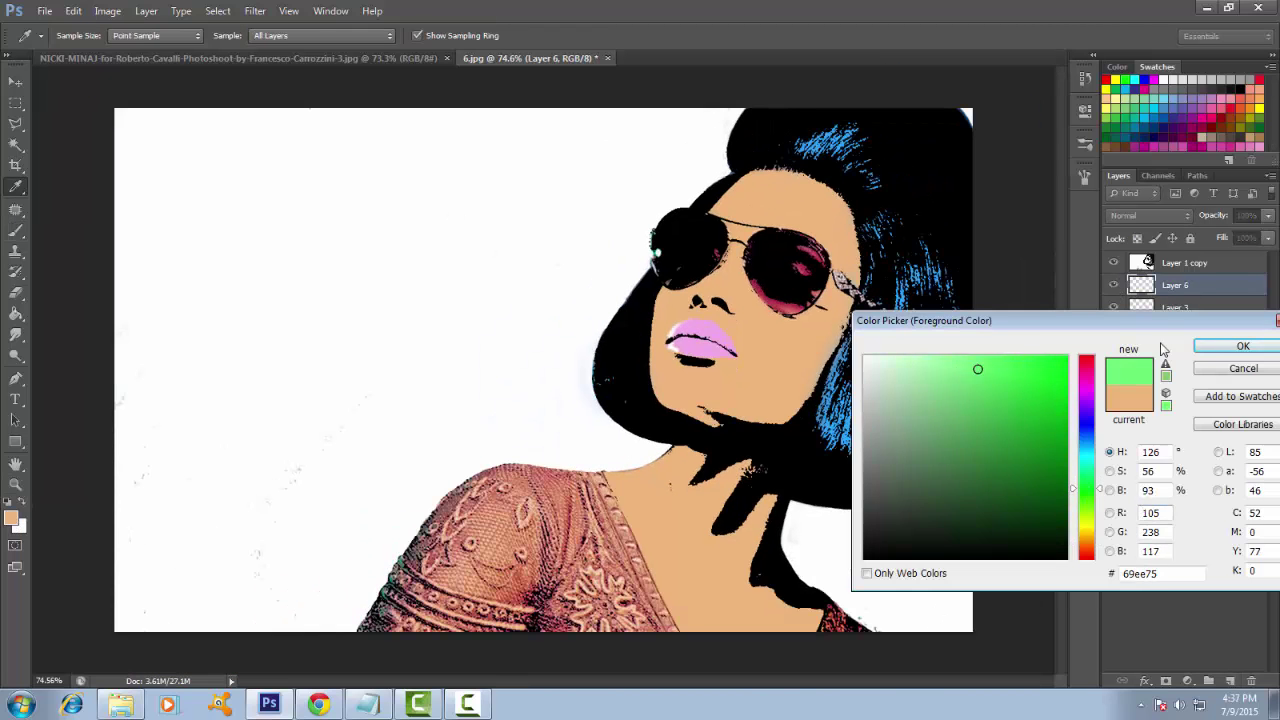
key(Return)
- Paint green over the lower, top and upper-right hair with size-70 and size-50 brushes
scroll(544, 372, up, 1)
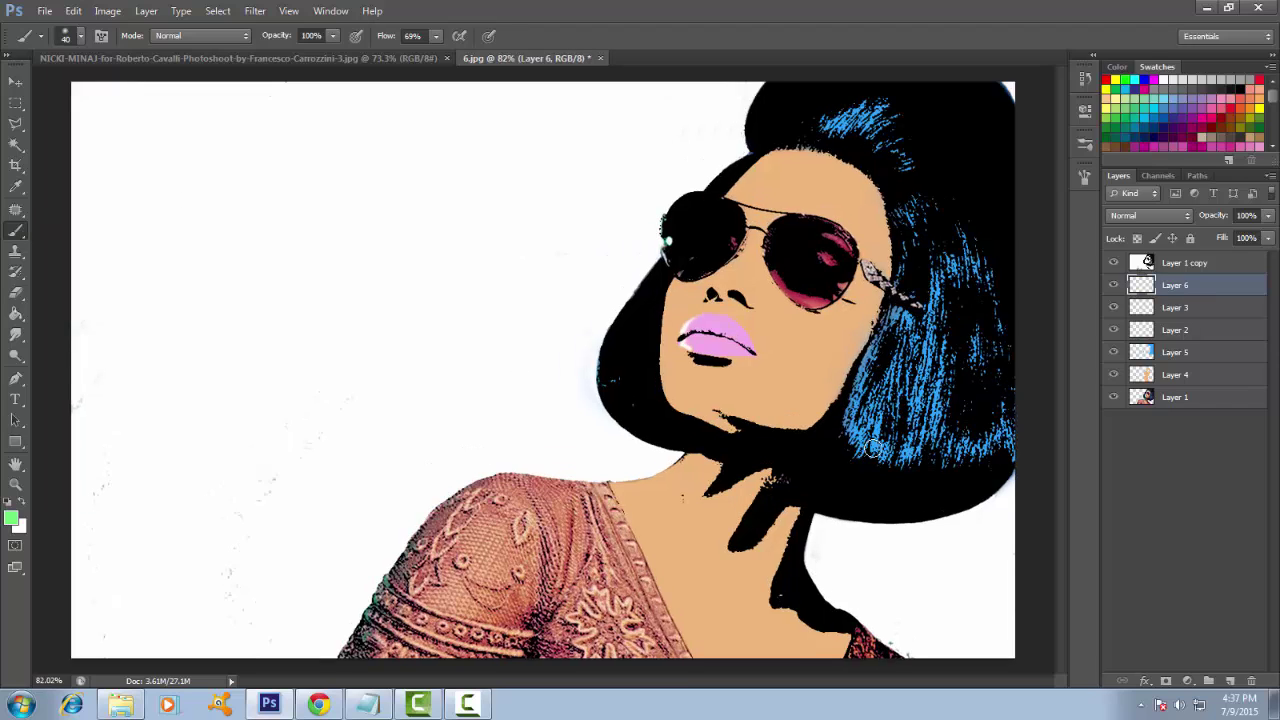
key(bracketright)
key(bracketright)
key(bracketright)
drag(860, 442, 1006, 437)
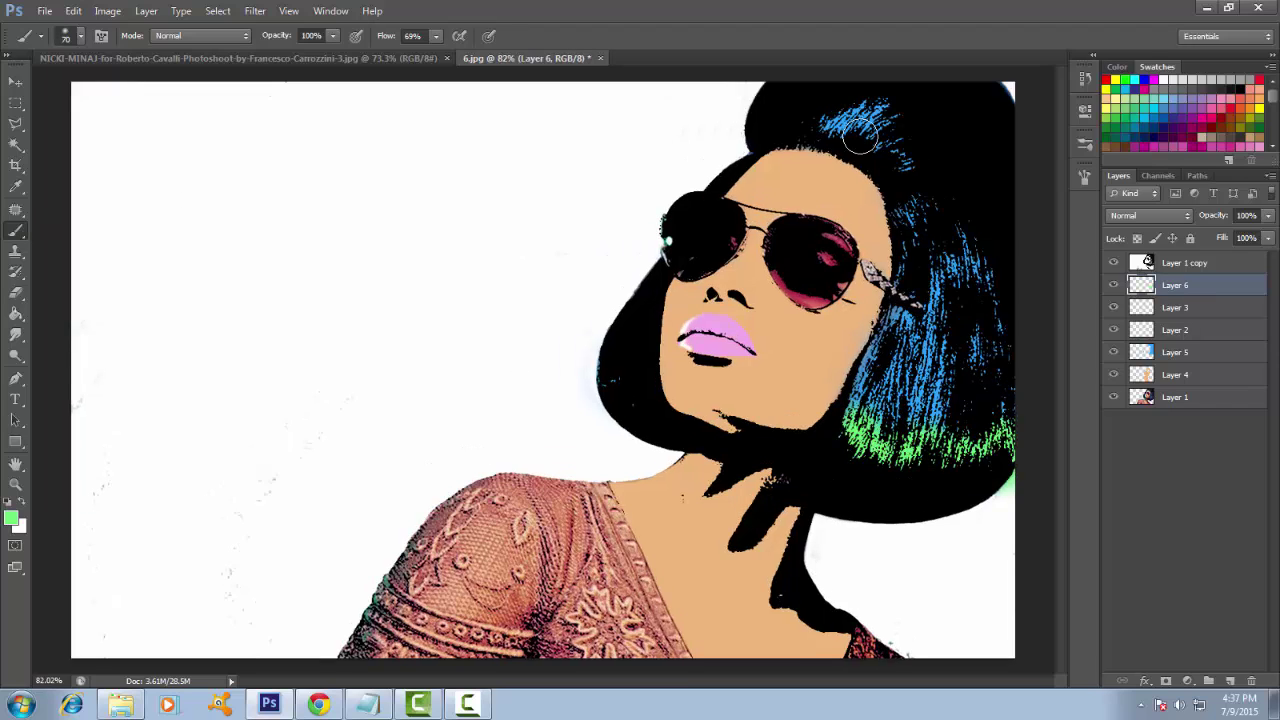
key(bracketleft)
key(bracketleft)
drag(828, 128, 895, 160)
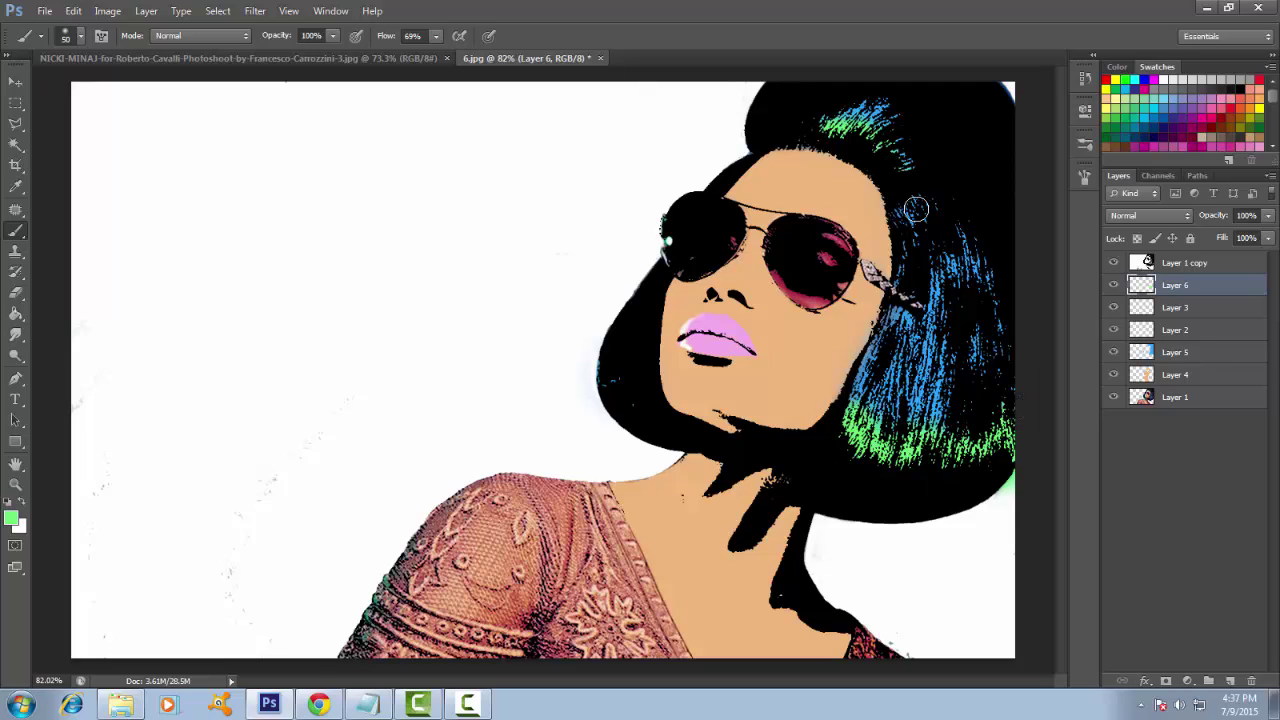
drag(924, 234, 983, 316)
- Soften the green hair strands with a size-70 eraser at 37% opacity
key(e)
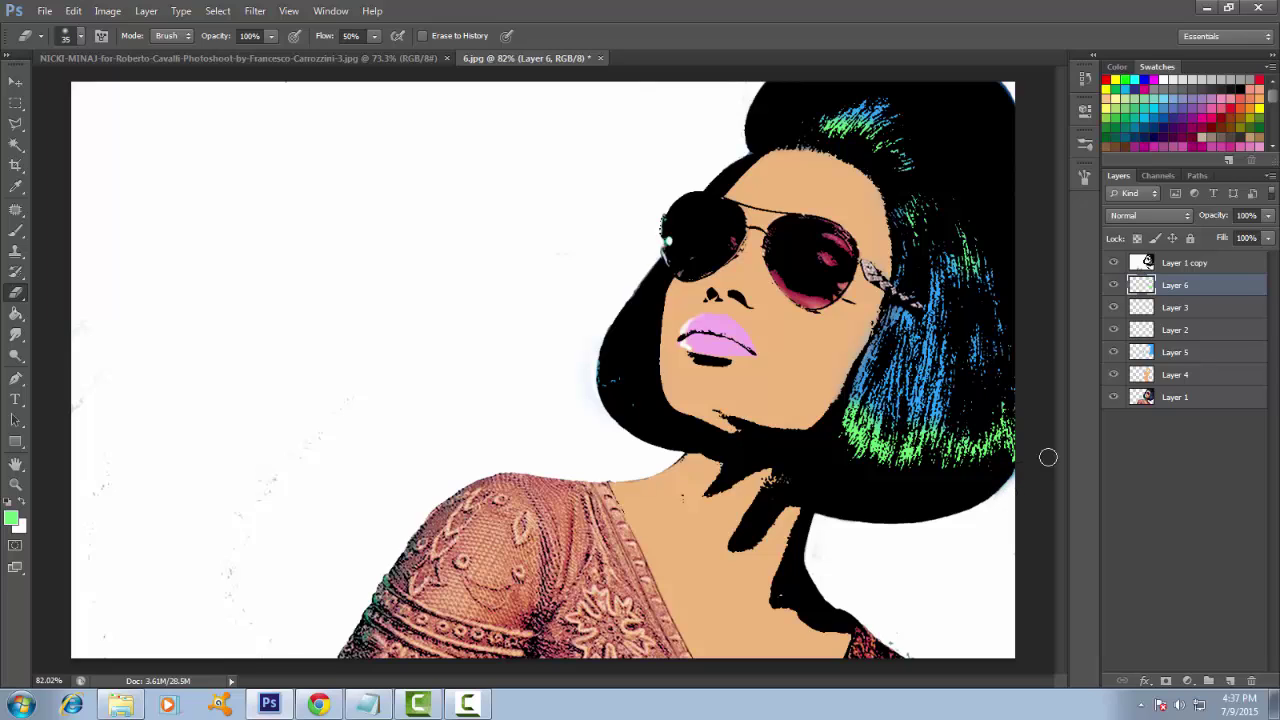
key(bracketright)
key(bracketright)
key(bracketright)
key(3)
key(7)
drag(961, 255, 939, 205)
drag(870, 430, 1004, 395)
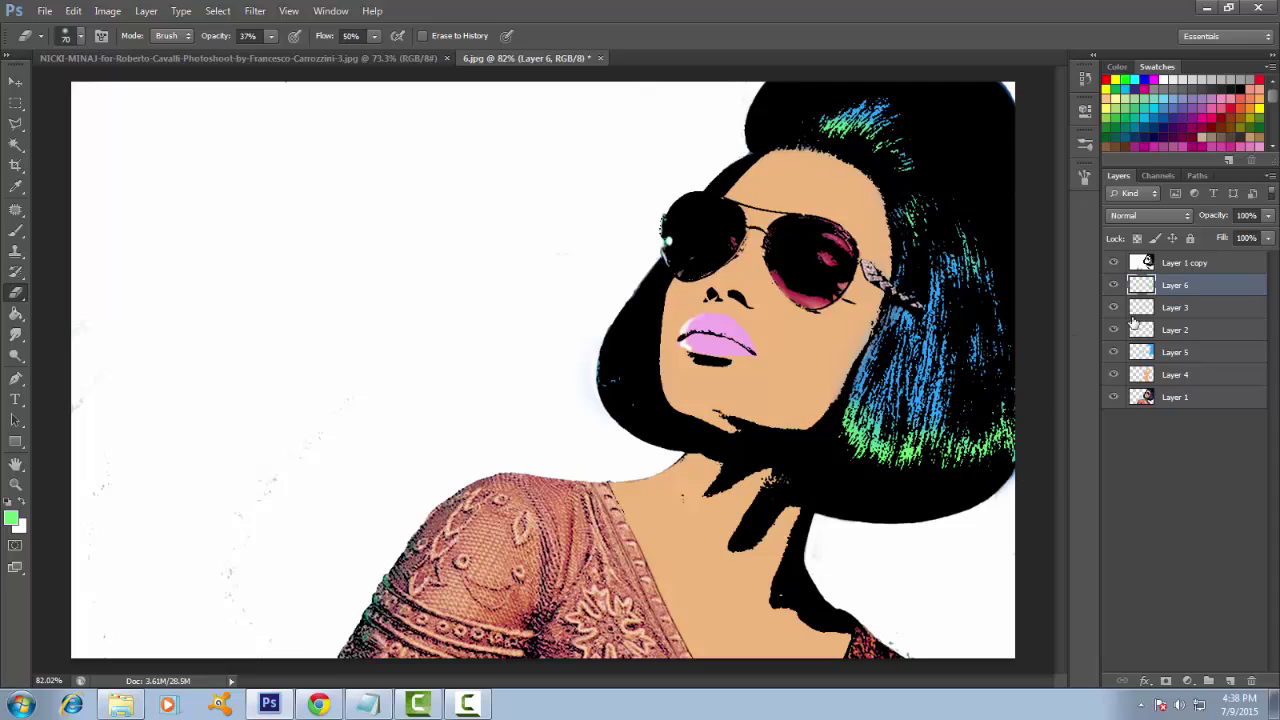
- Select Layer 6 and add an empty Layer 7 above it
click(1150, 505)
key(b)
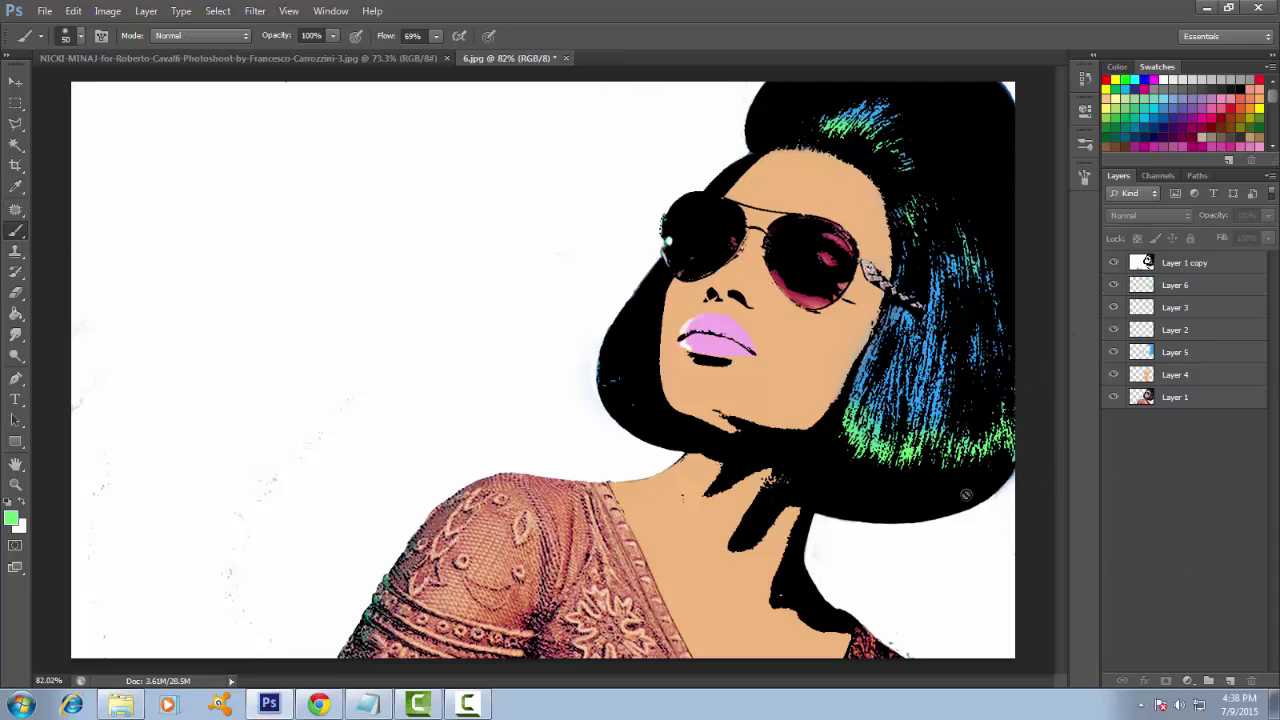
click(1170, 290)
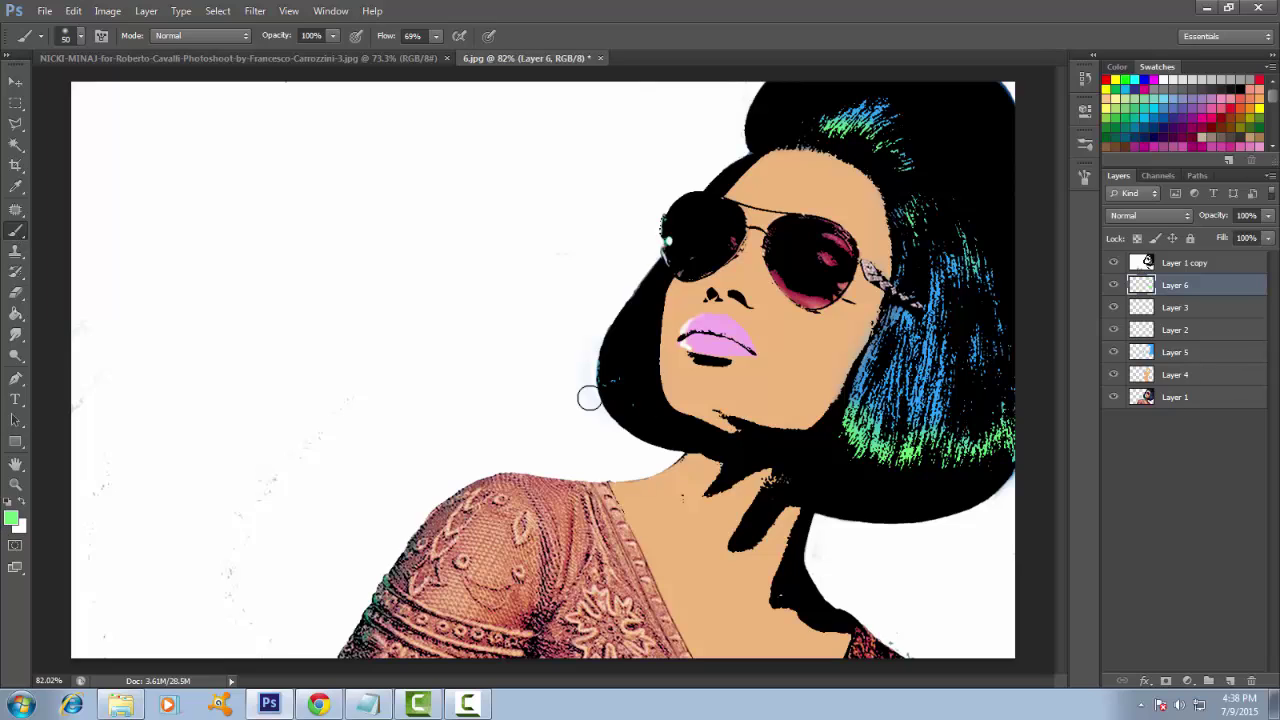
click(1191, 574)
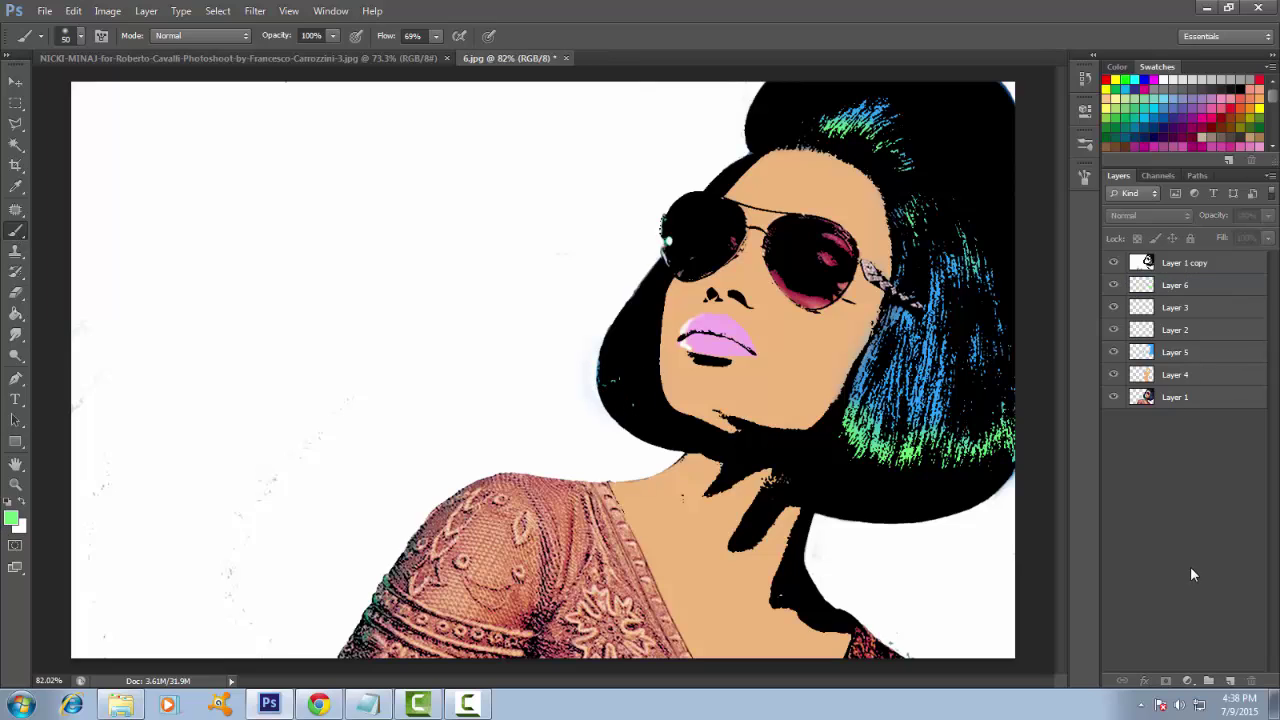
click(1175, 285)
click(1230, 680)
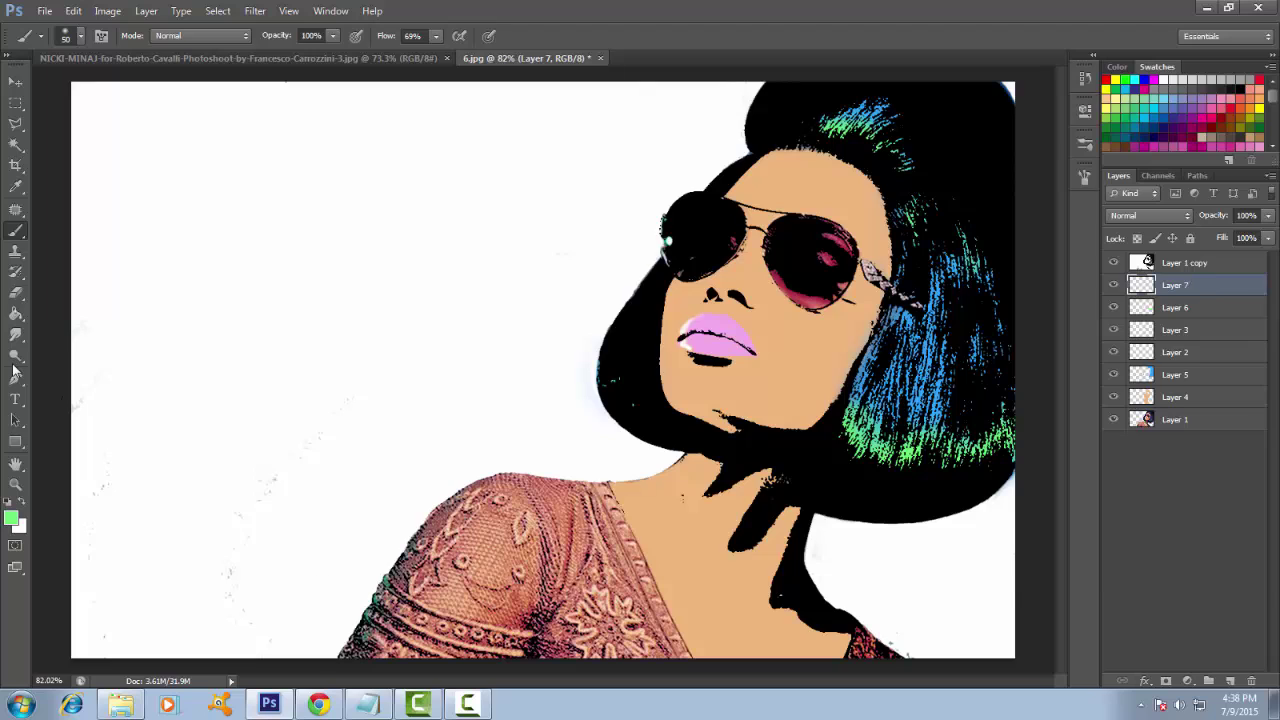
- Set the foreground to vivid purple and paint the top with a size-90 brush
click(11, 517)
click(1088, 399)
click(1023, 371)
click(1236, 345)
key(bracketright)
key(bracketright)
key(bracketright)
mouse_move(420, 557)
mouse_down()
mouse_move(391, 691)
mouse_move(414, 571)
mouse_move(438, 556)
mouse_move(471, 494)
mouse_move(586, 500)
mouse_move(660, 655)
mouse_move(563, 529)
mouse_move(531, 586)
mouse_move(607, 553)
mouse_up()
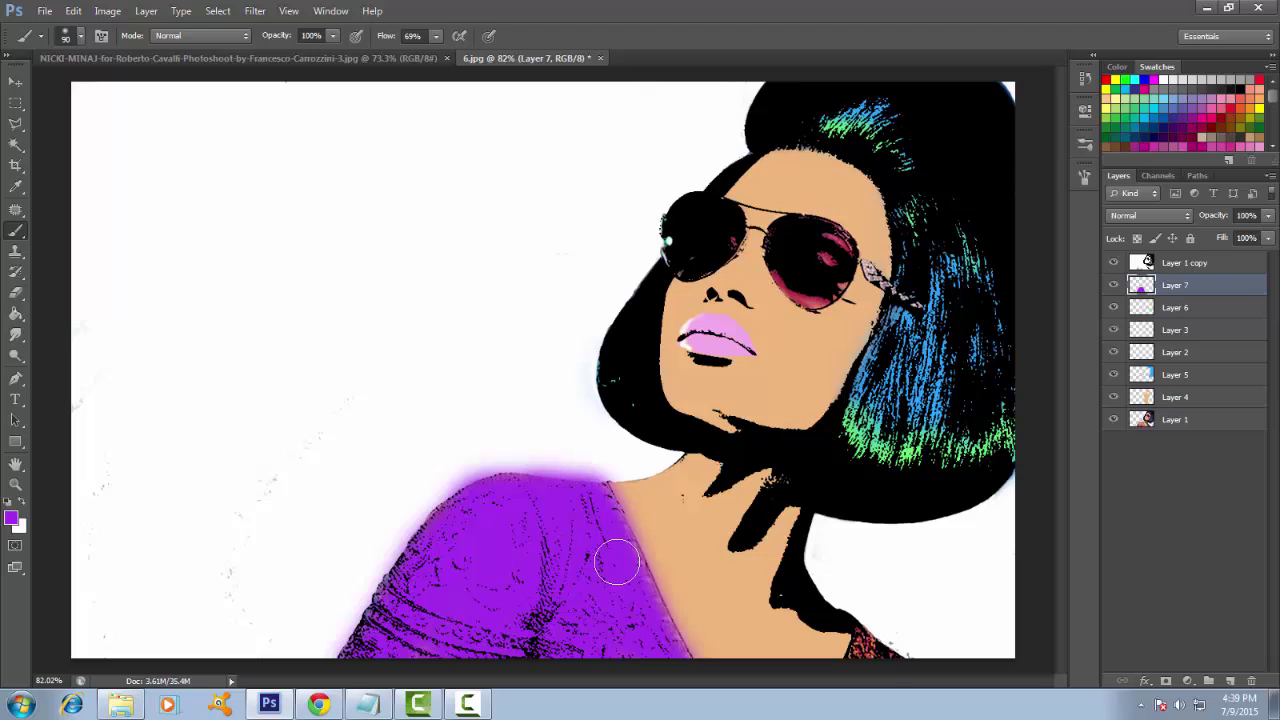
drag(871, 654, 866, 660)
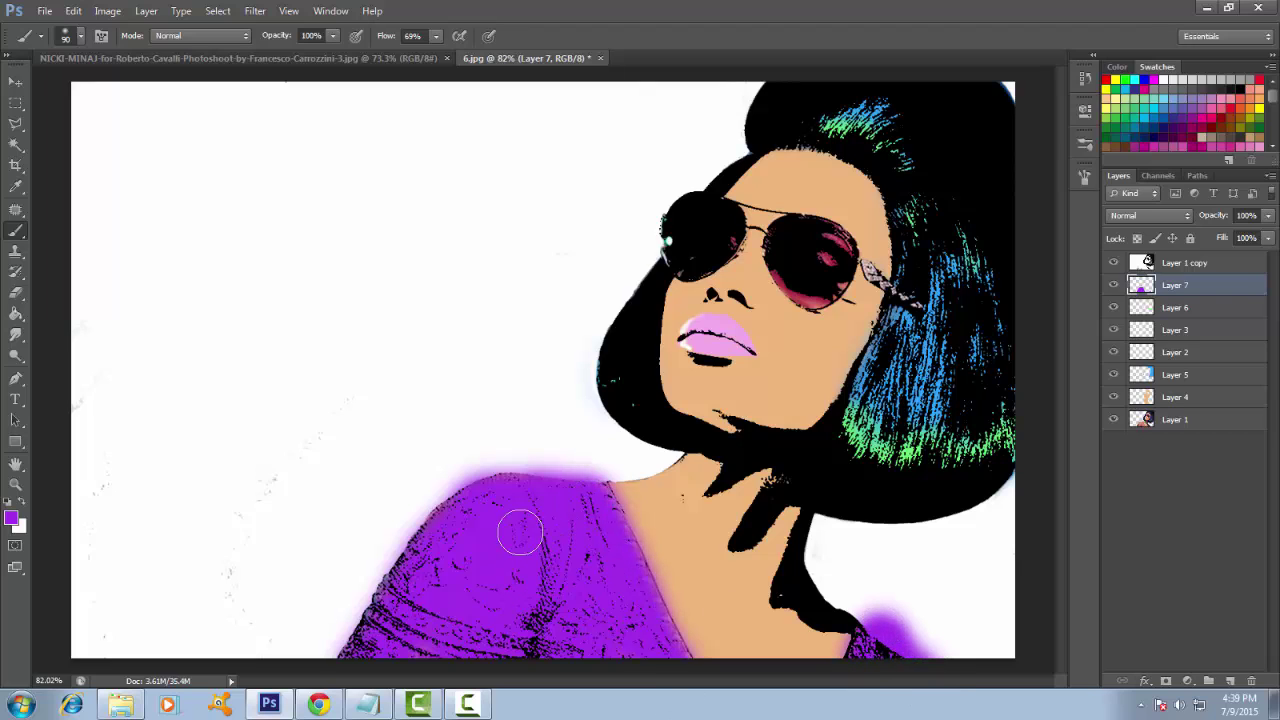
- Erase the purple overspill above the top's edge and right of the neck with a size-40 eraser
click(15, 292)
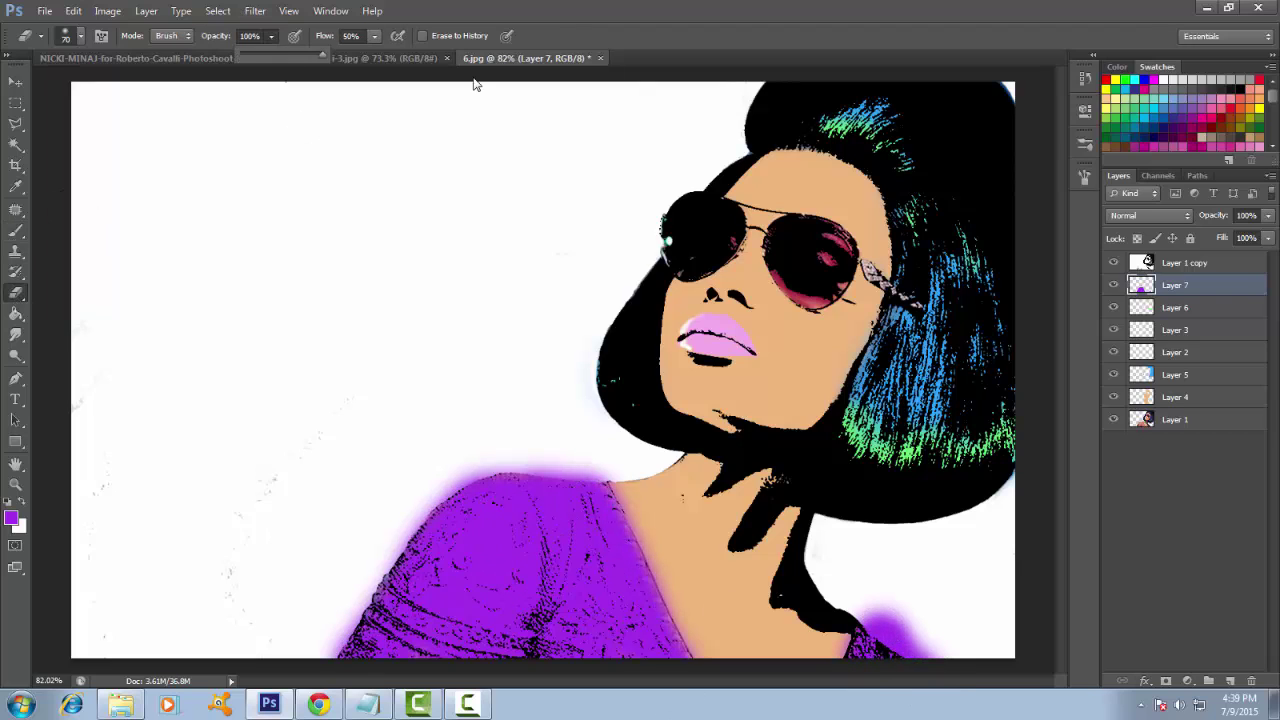
scroll(403, 474, up, 2)
scroll(403, 474, up, 2)
key(bracketleft)
key(bracketleft)
key(bracketleft)
mouse_move(487, 505)
mouse_down()
mouse_move(571, 477)
mouse_move(689, 466)
mouse_move(844, 483)
mouse_move(486, 517)
mouse_move(426, 580)
mouse_up()
scroll(409, 583, down, 2)
scroll(409, 583, down, 1)
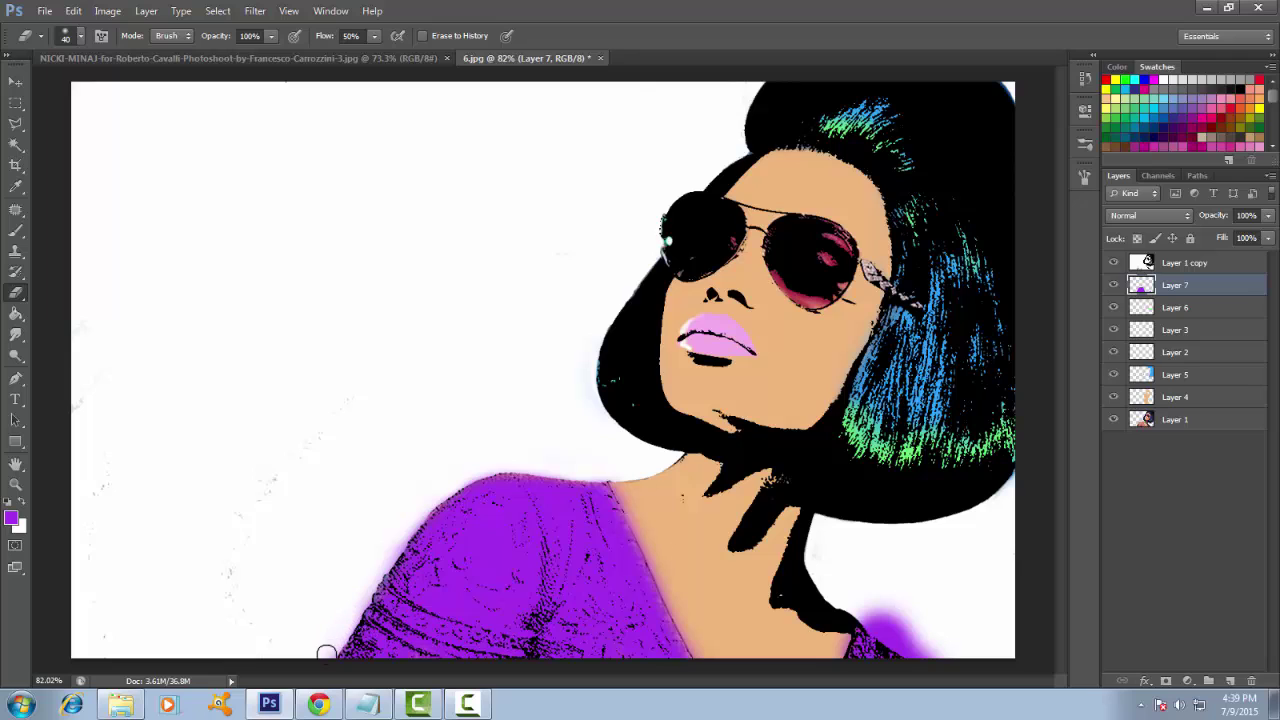
mouse_move(877, 622)
mouse_down()
mouse_move(868, 617)
mouse_move(894, 640)
mouse_move(940, 646)
mouse_move(891, 631)
mouse_up()
scroll(596, 477, up, 6)
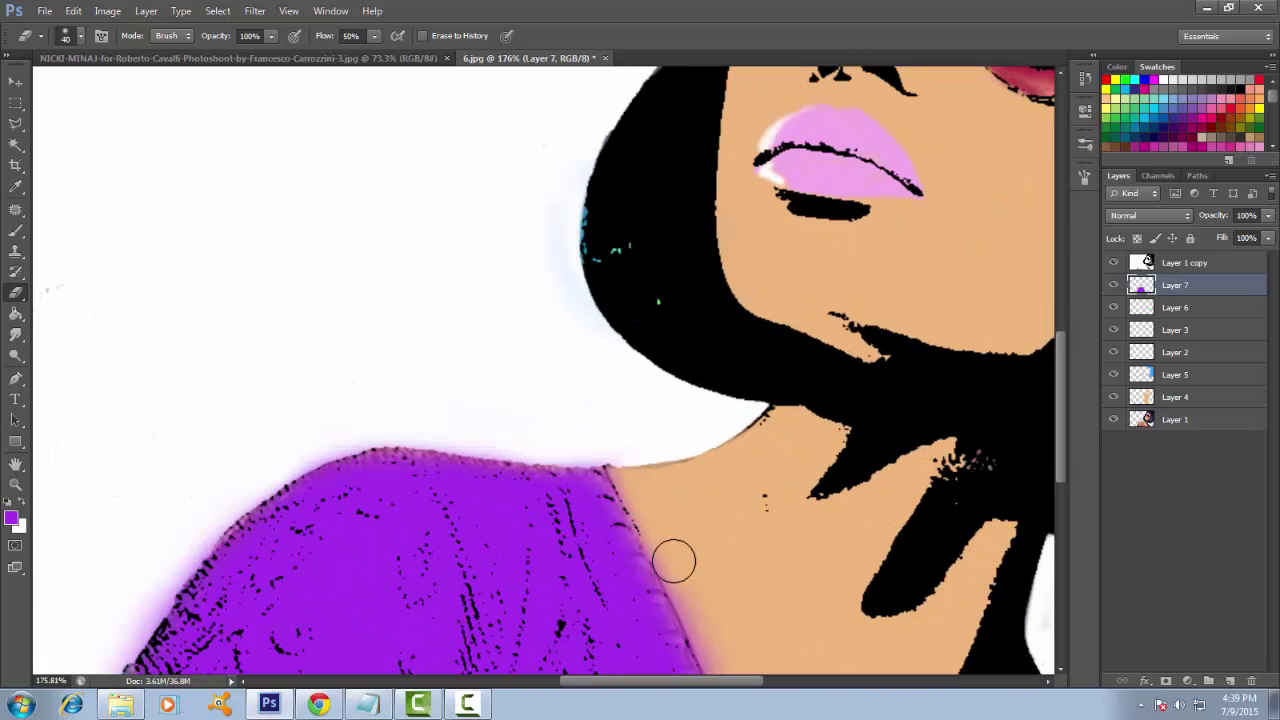
scroll(700, 610, down, 1)
scroll(698, 572, down, 3)
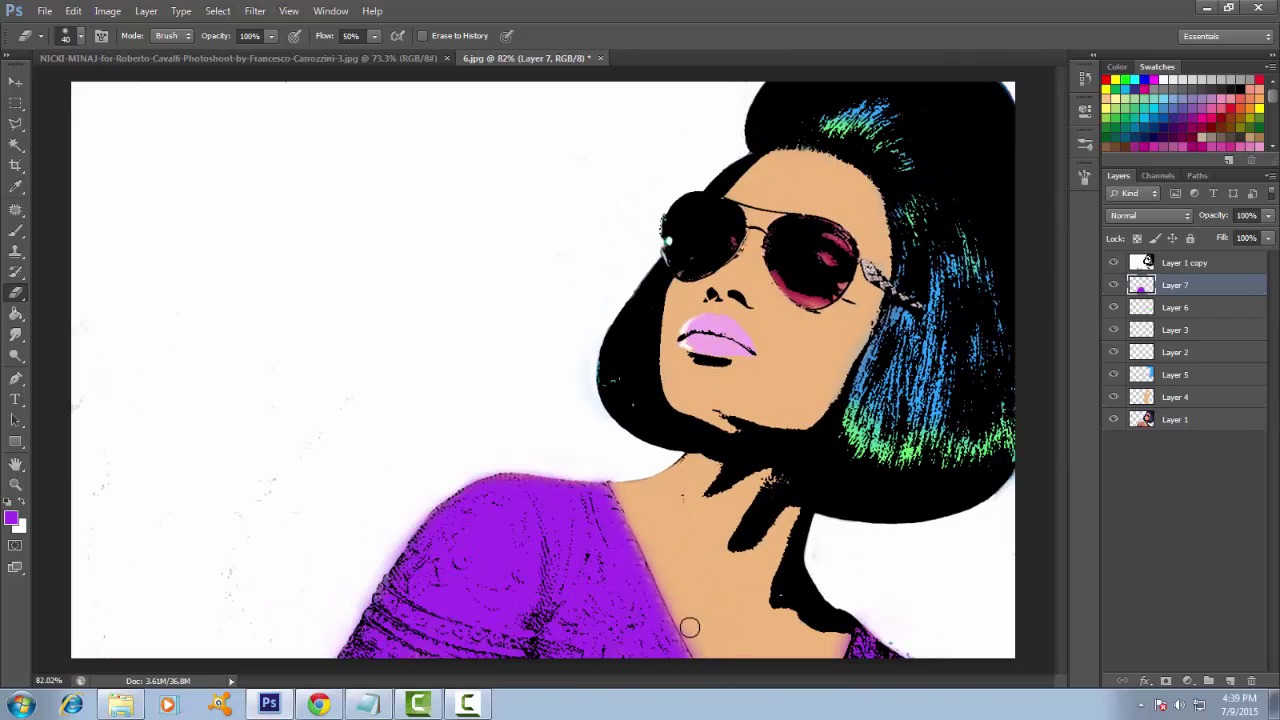
- Toggle Layer 1's visibility to compare the result, then deselect it
click(1160, 419)
click(1113, 419)
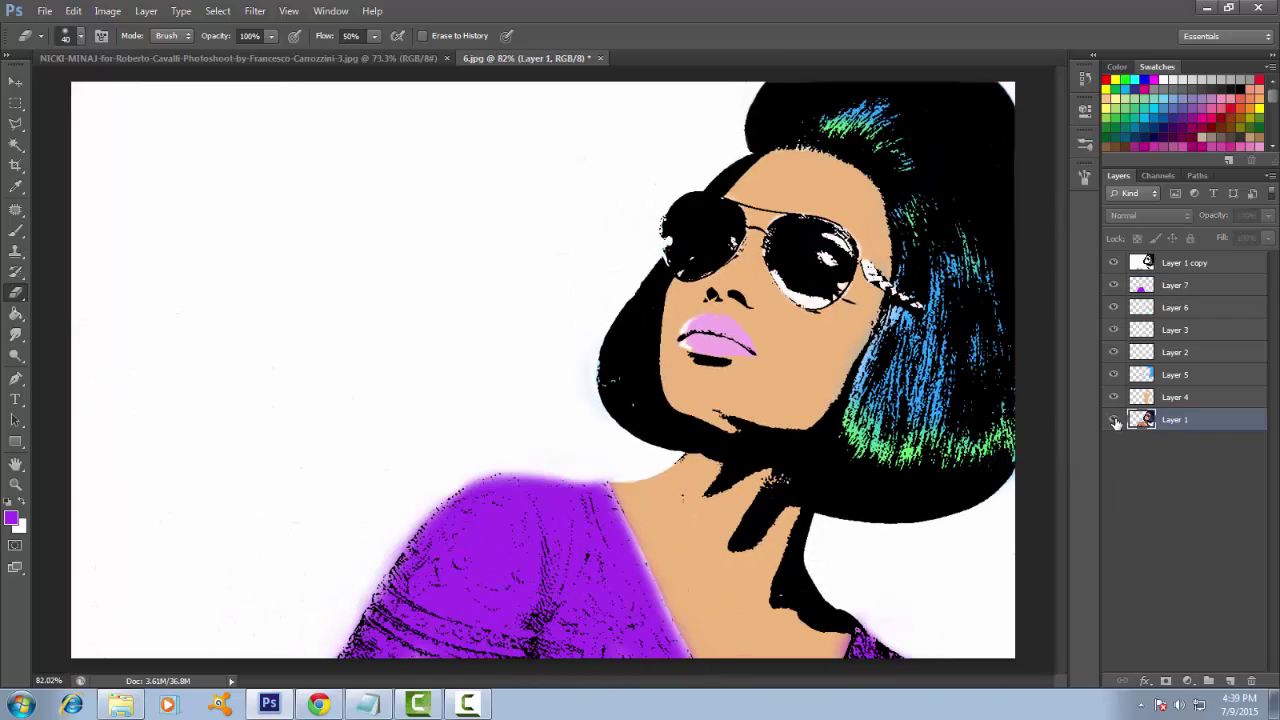
click(1113, 419)
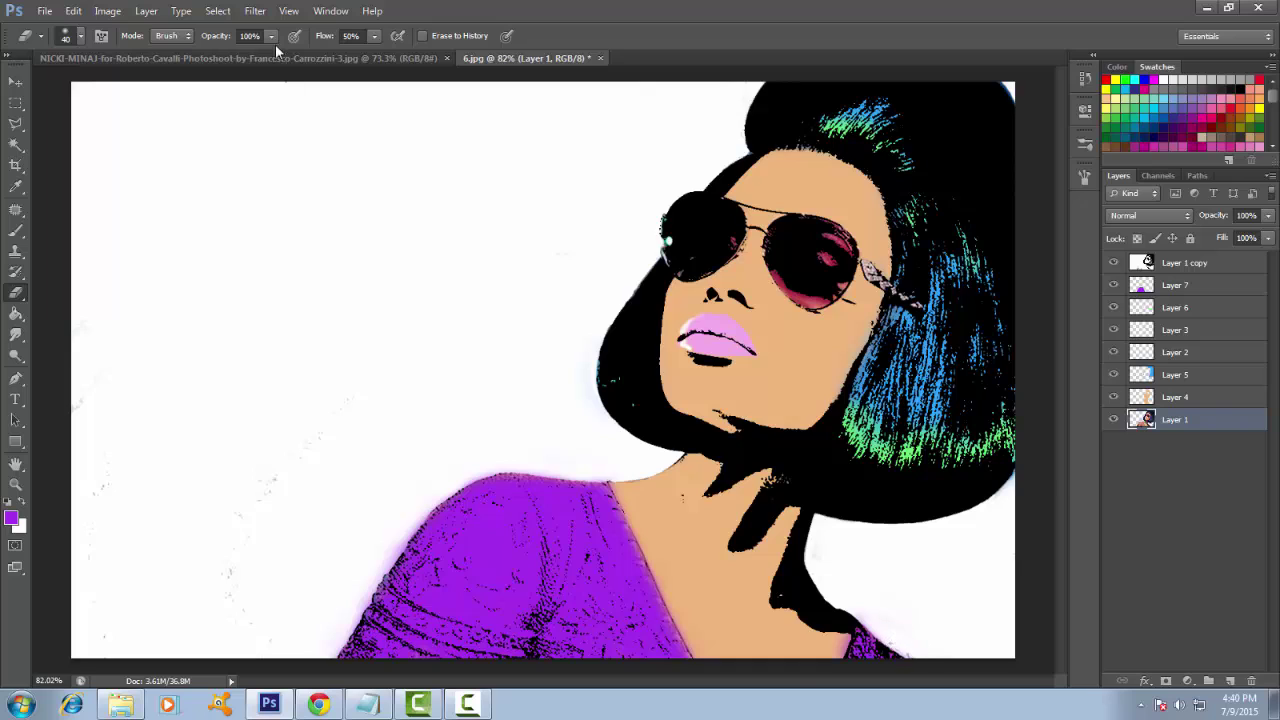
scroll(899, 641, up, 1)
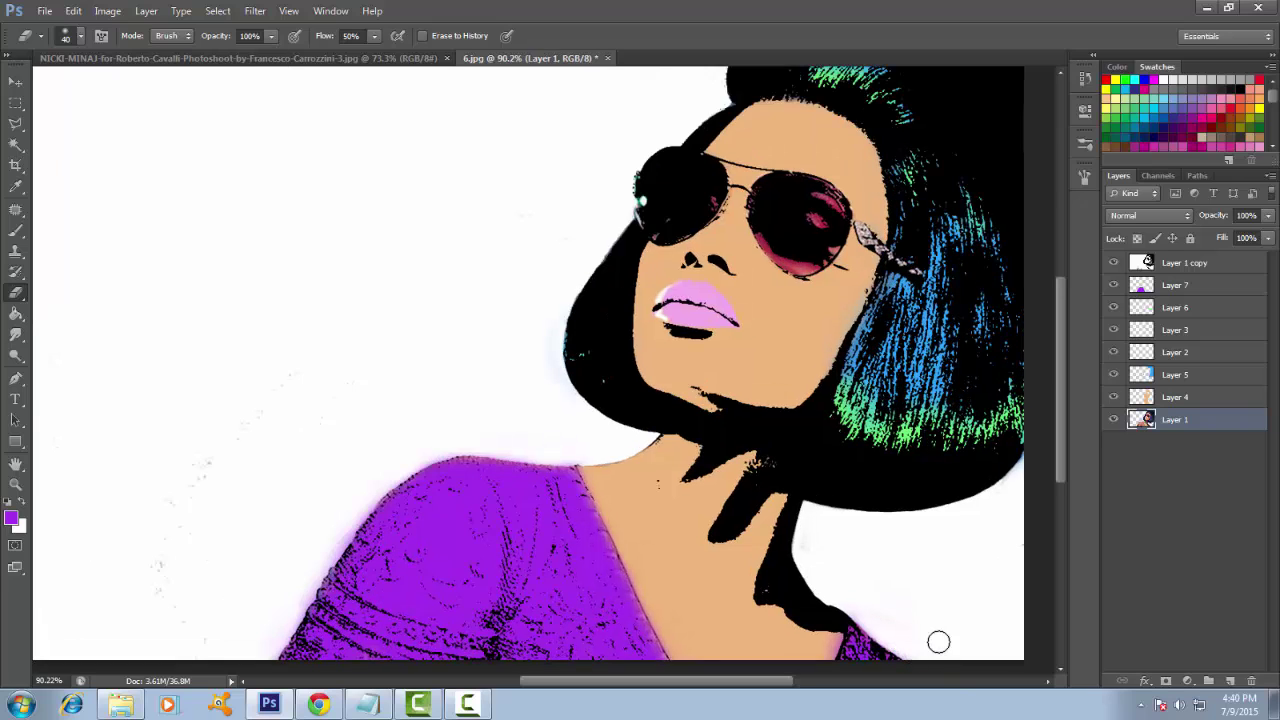
scroll(953, 651, down, 2)
click(1191, 543)
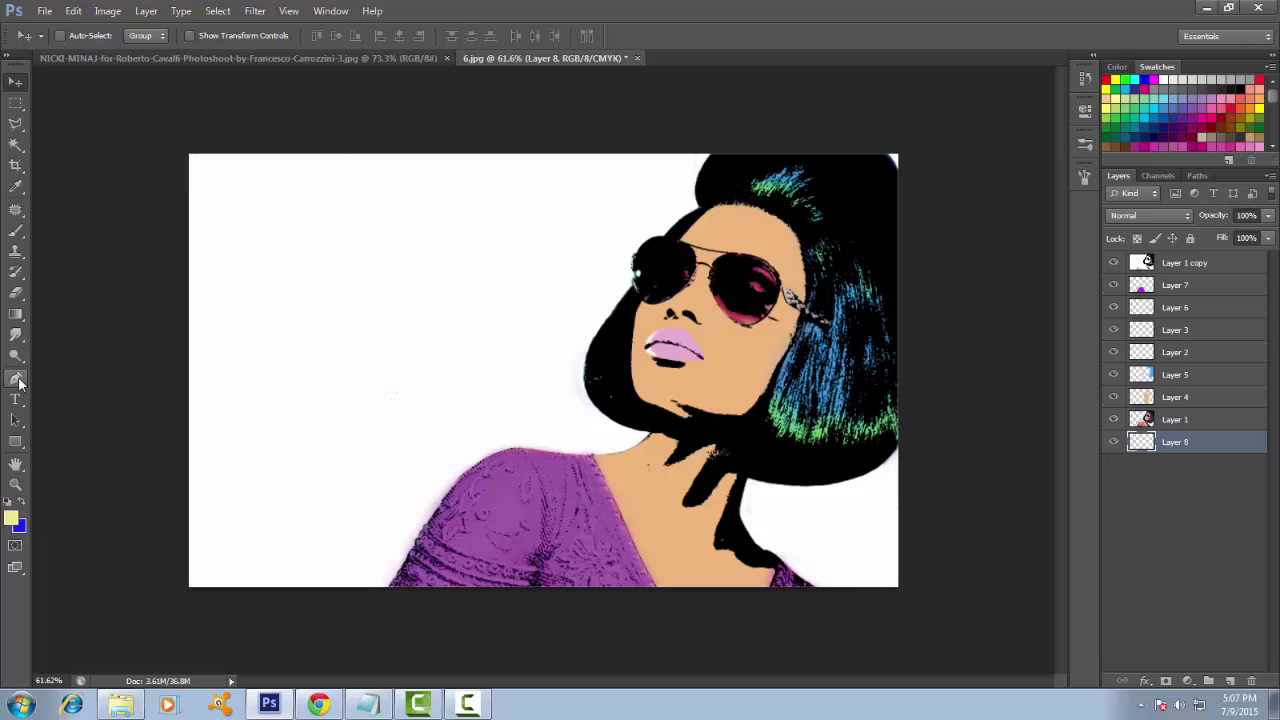
- Draw a closed Pen path from the canvas's top-left corner out past the lower-right edge
click(18, 381)
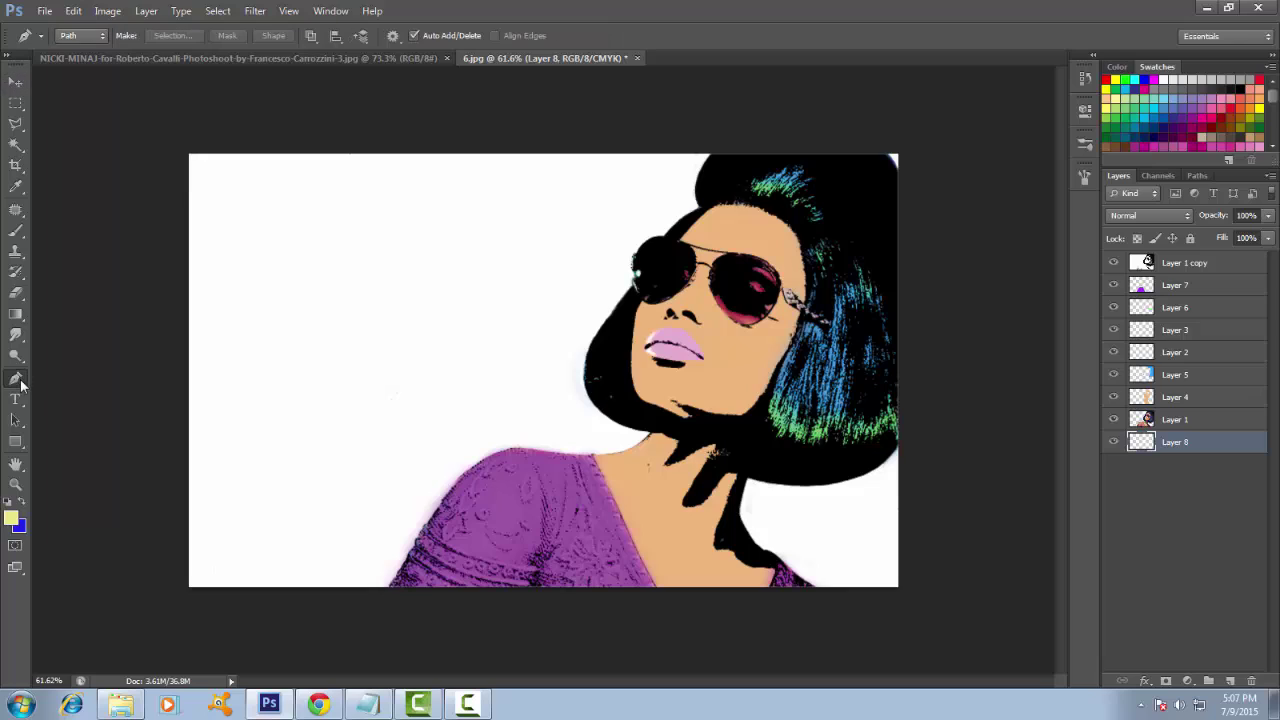
click(188, 154)
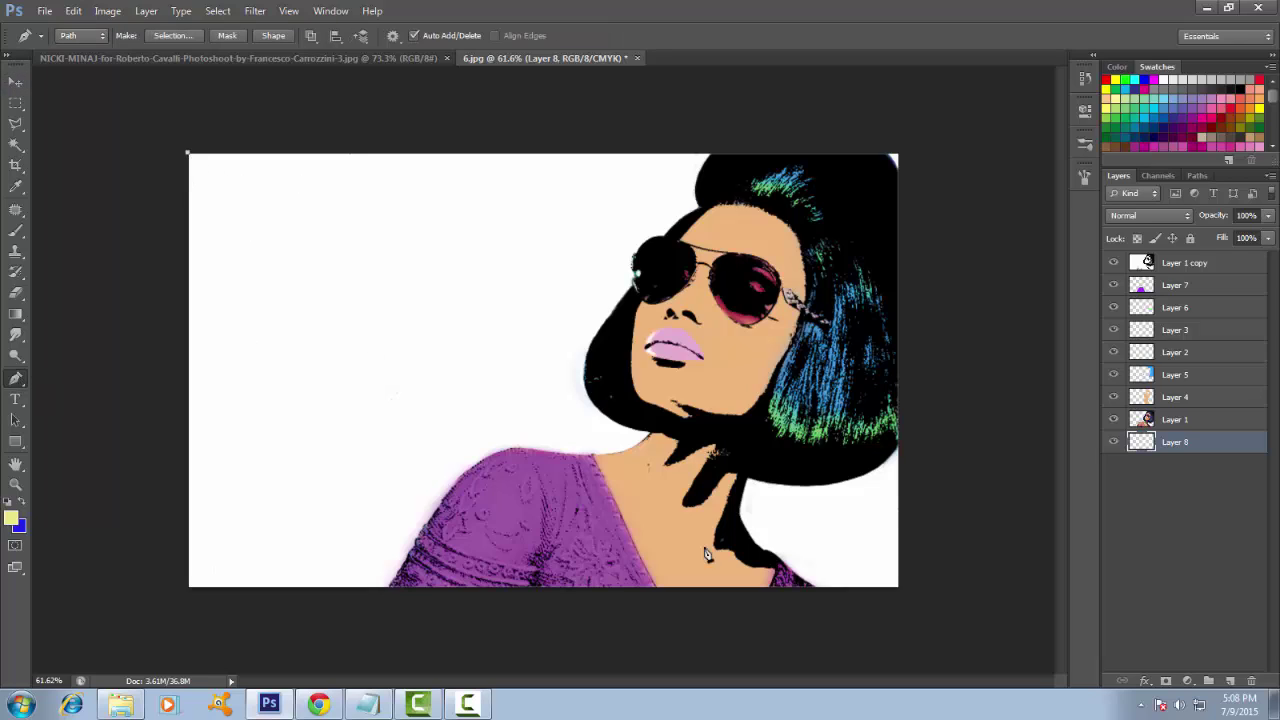
click(816, 592)
click(917, 614)
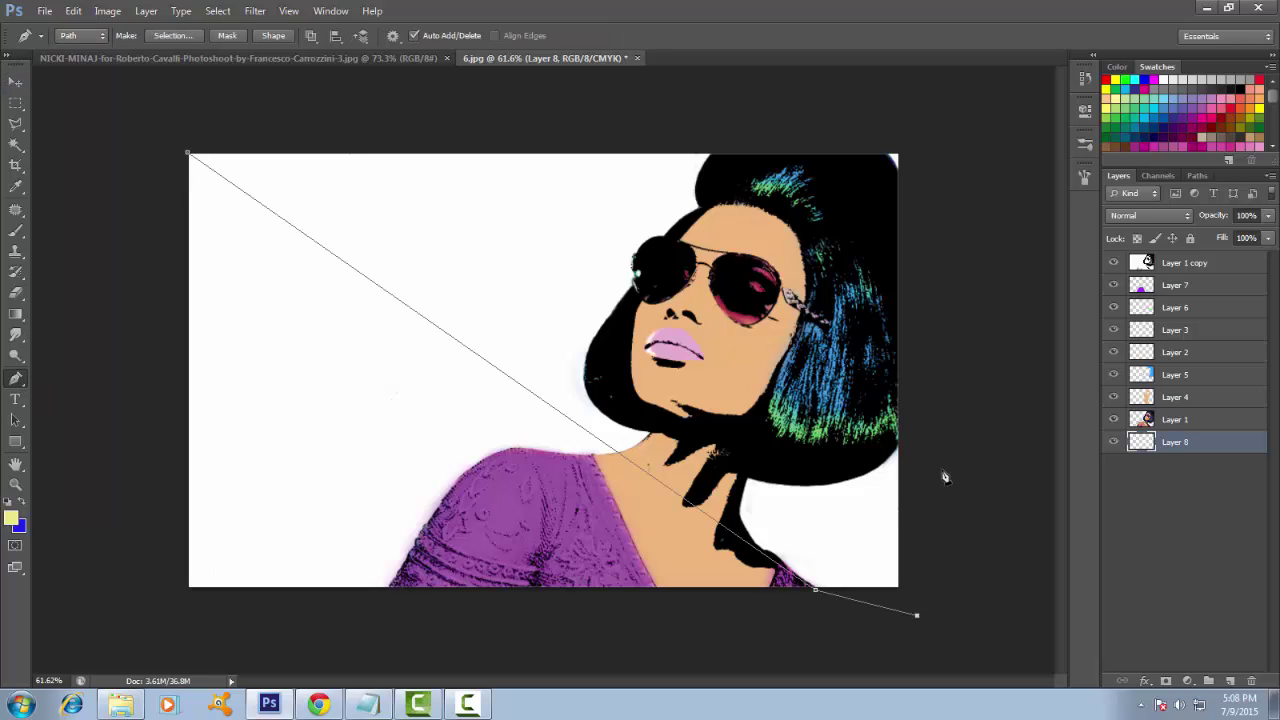
click(941, 469)
click(189, 156)
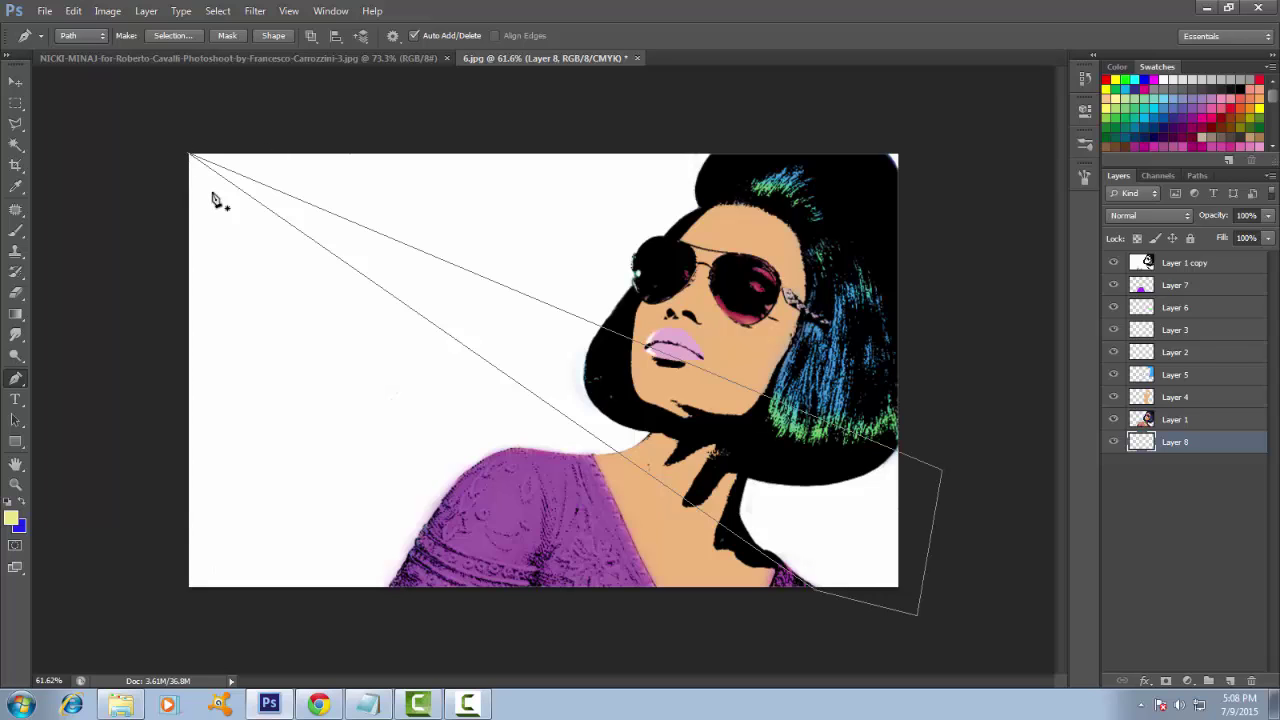
- Set the foreground colour to teal (#22cfb9) in the Color Picker
click(15, 518)
click(1093, 456)
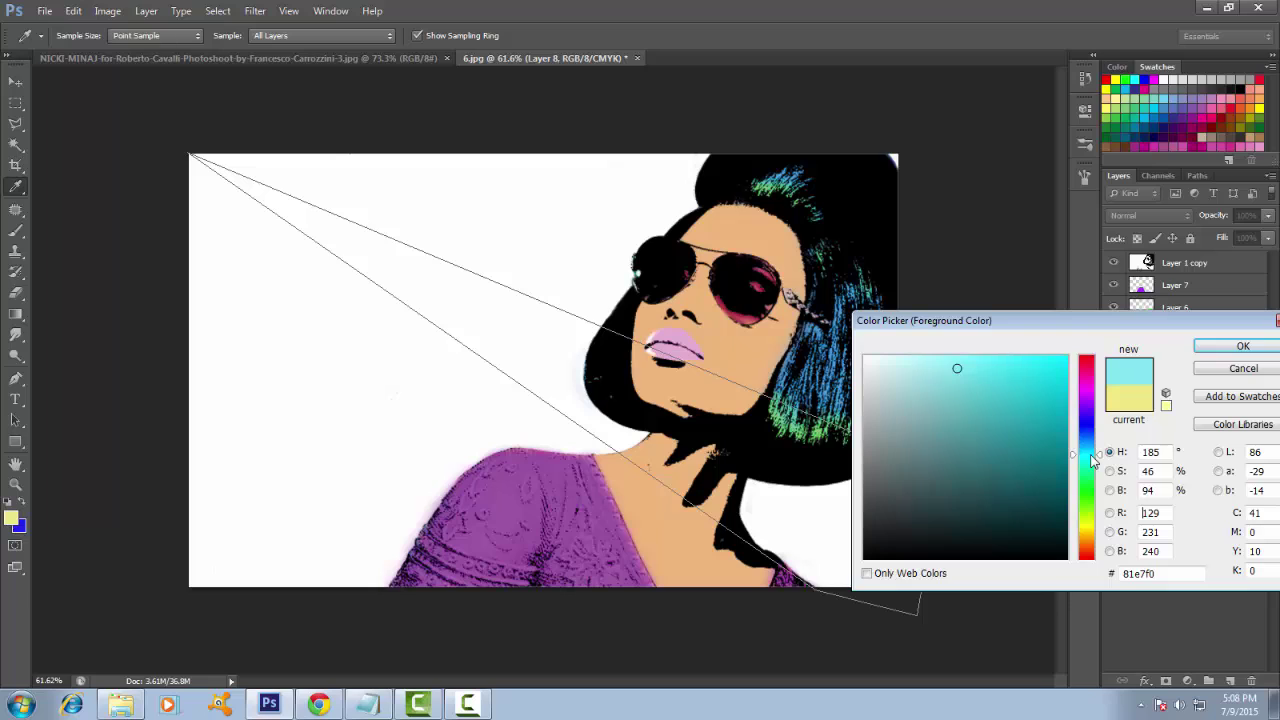
drag(1092, 460, 1097, 468)
mouse_move(985, 380)
mouse_down()
mouse_move(1026, 408)
mouse_move(1033, 393)
mouse_up()
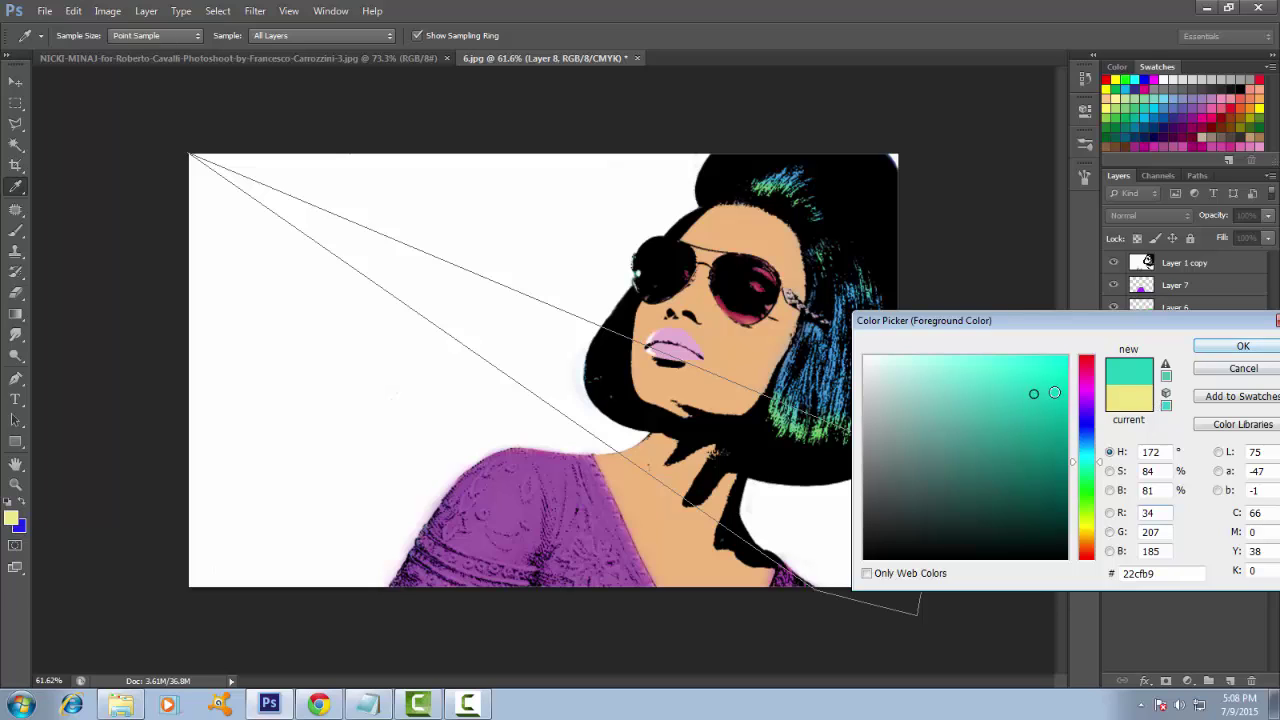
click(1040, 397)
click(1209, 346)
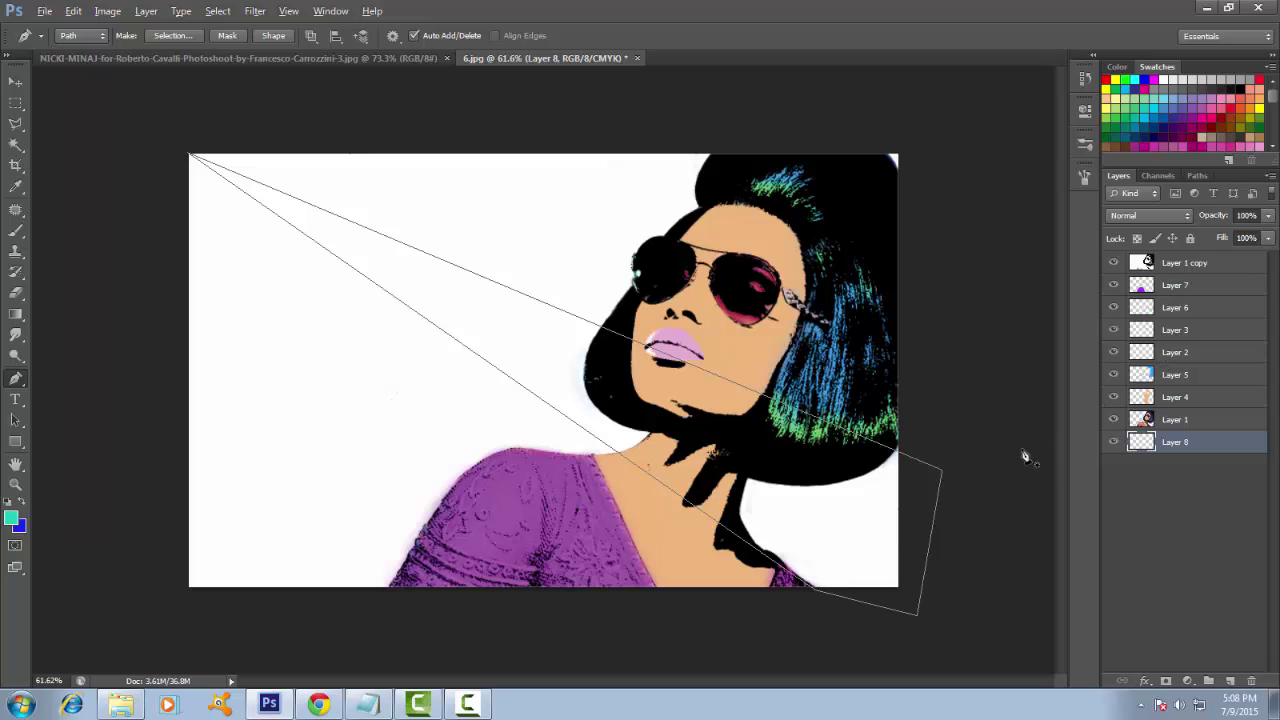
- Turn the path into a selection, fill it teal on Layer 8, and add Layer 9
right_click(825, 447)
click(860, 192)
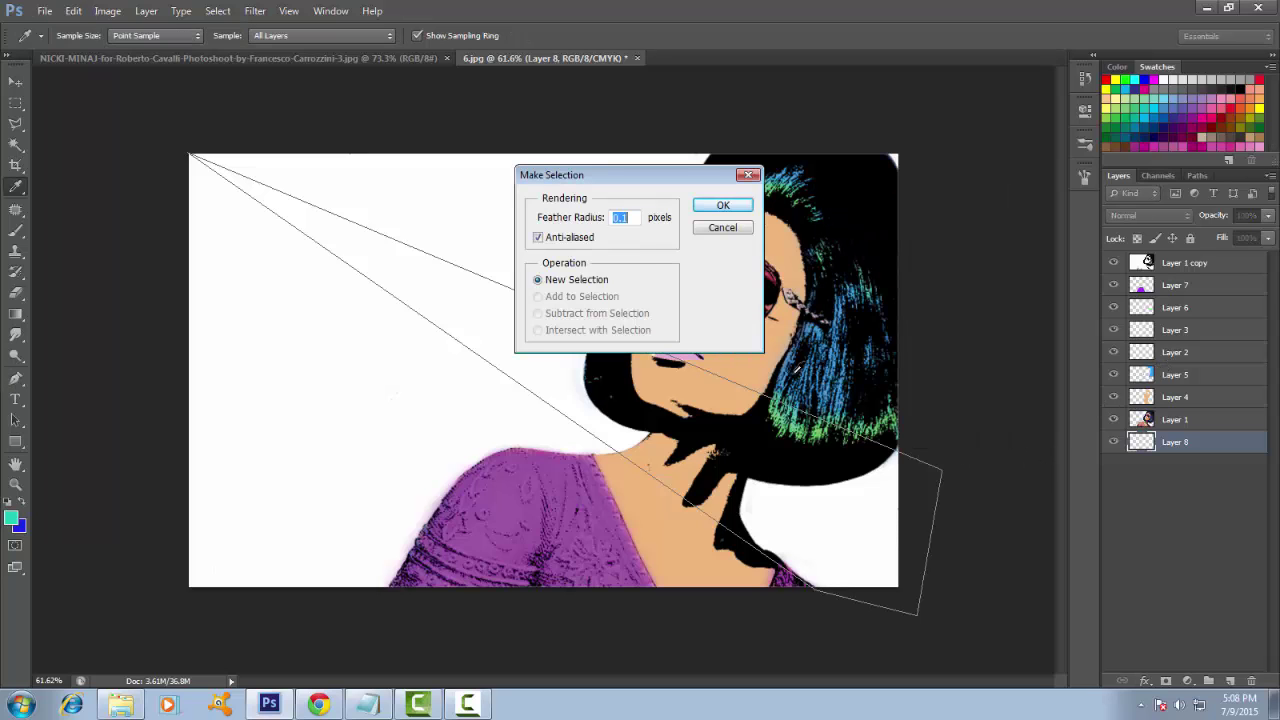
click(716, 207)
key(alt+BackSpace)
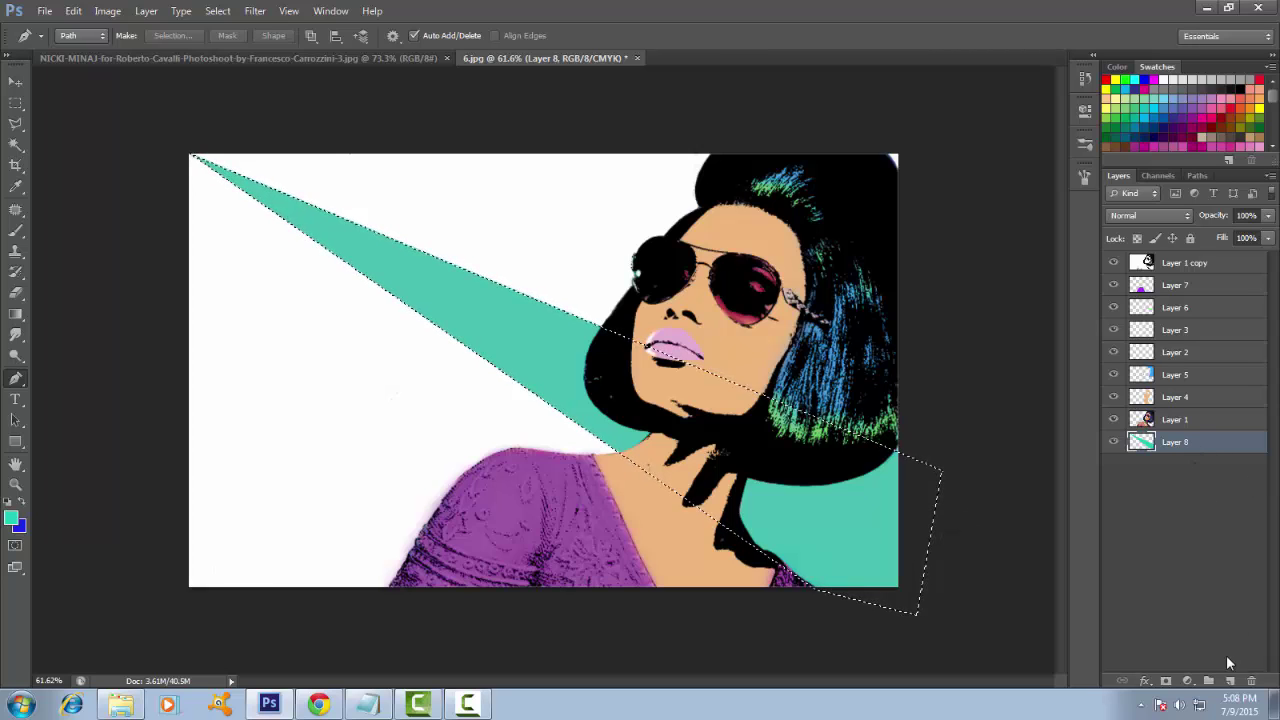
click(1230, 681)
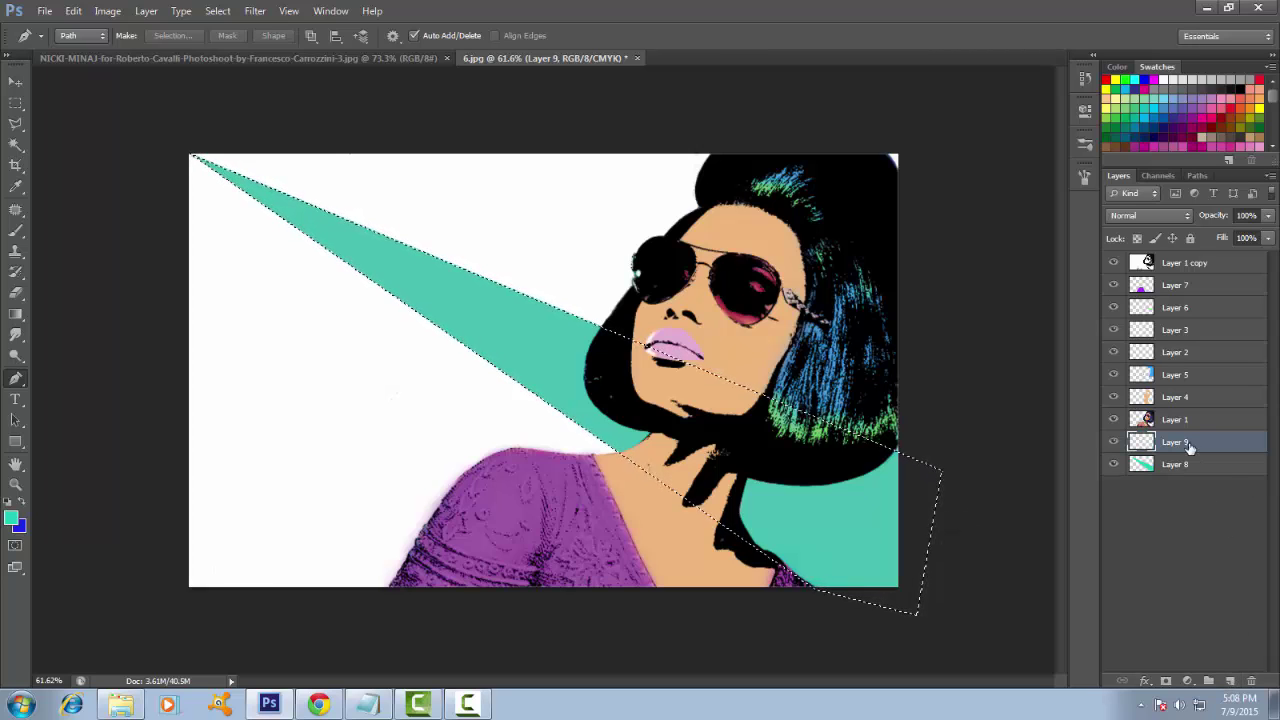
- Deselect the previous teal ray
right_click(800, 138)
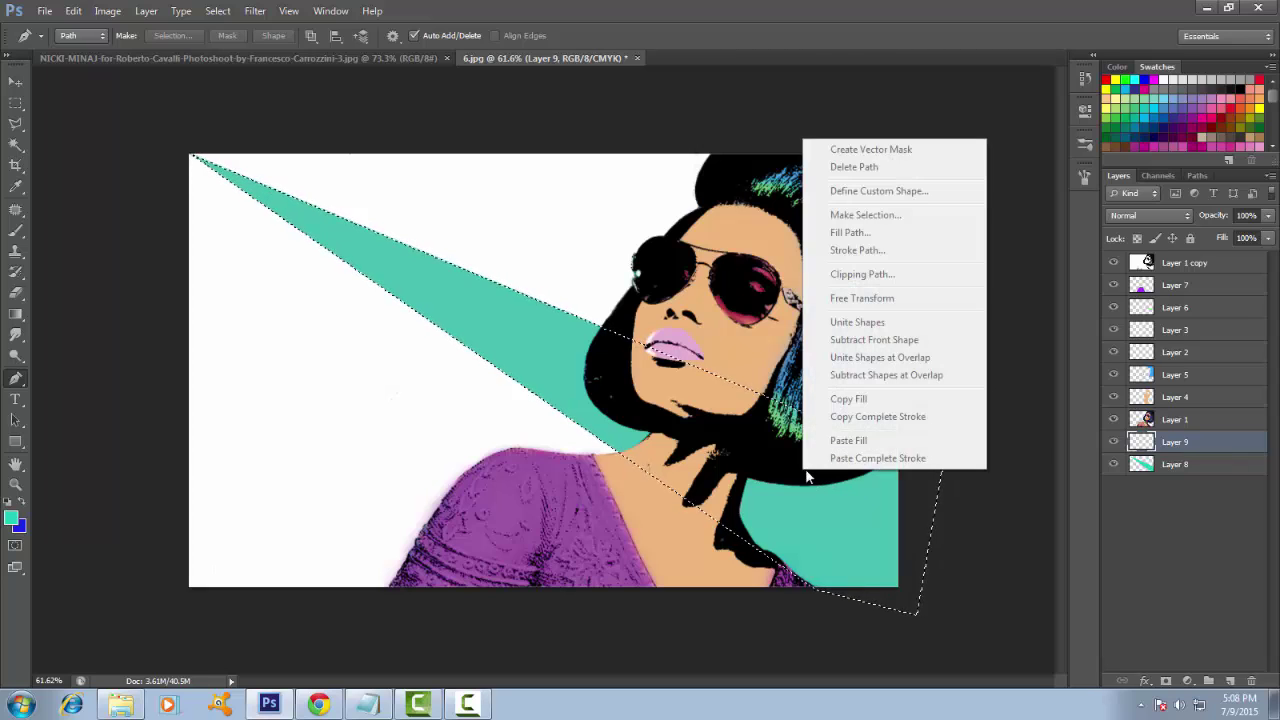
click(445, 127)
click(217, 11)
click(230, 44)
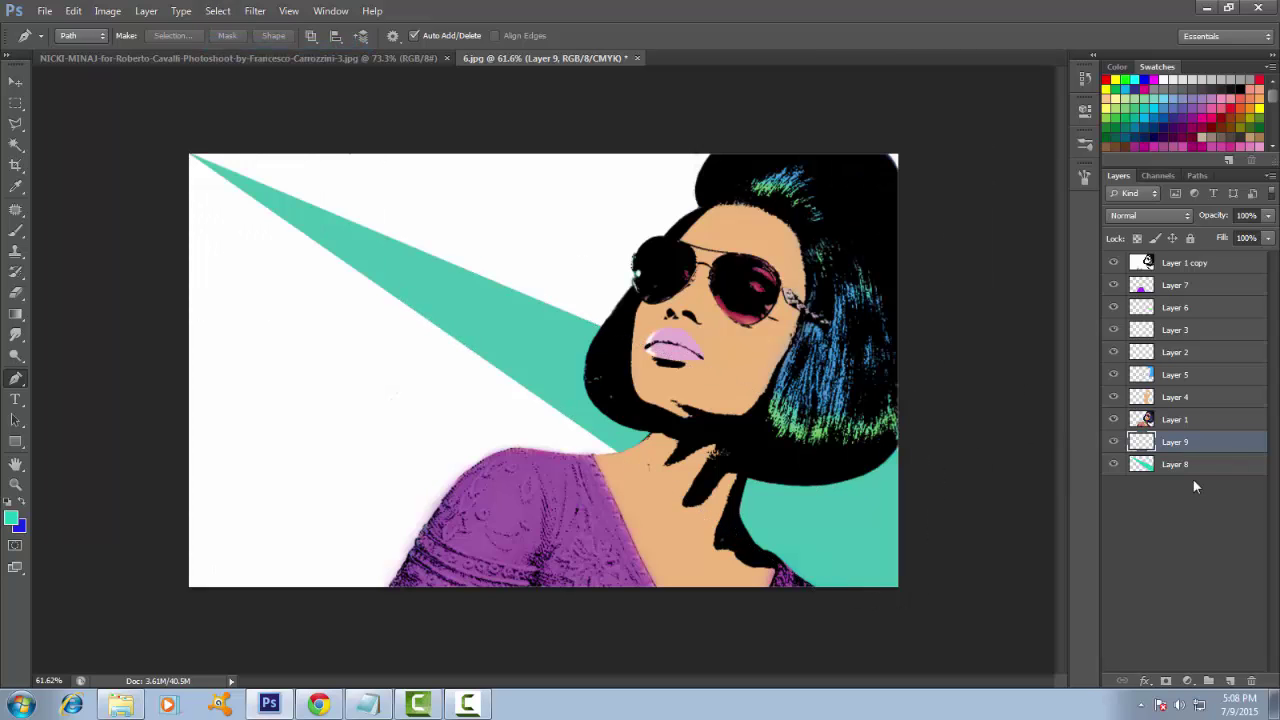
- Select a triangle running from the top-left corner to the bottom edge using a Pen path
click(187, 154)
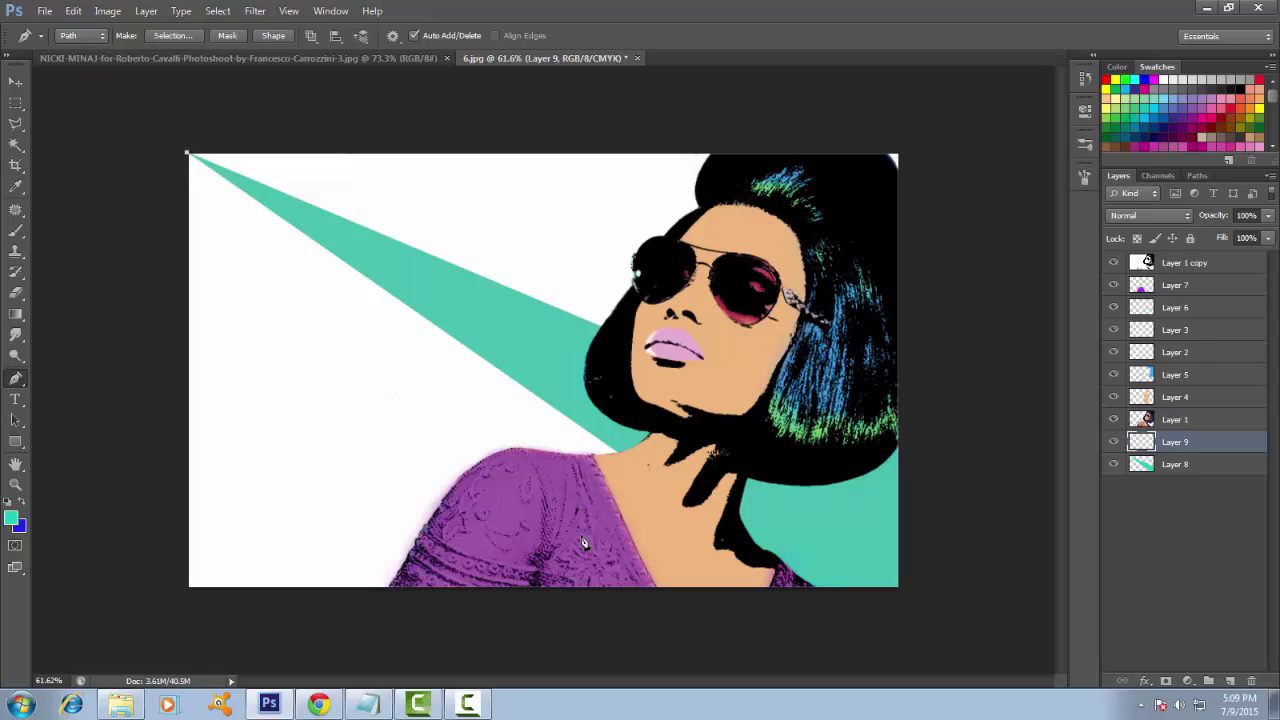
click(617, 598)
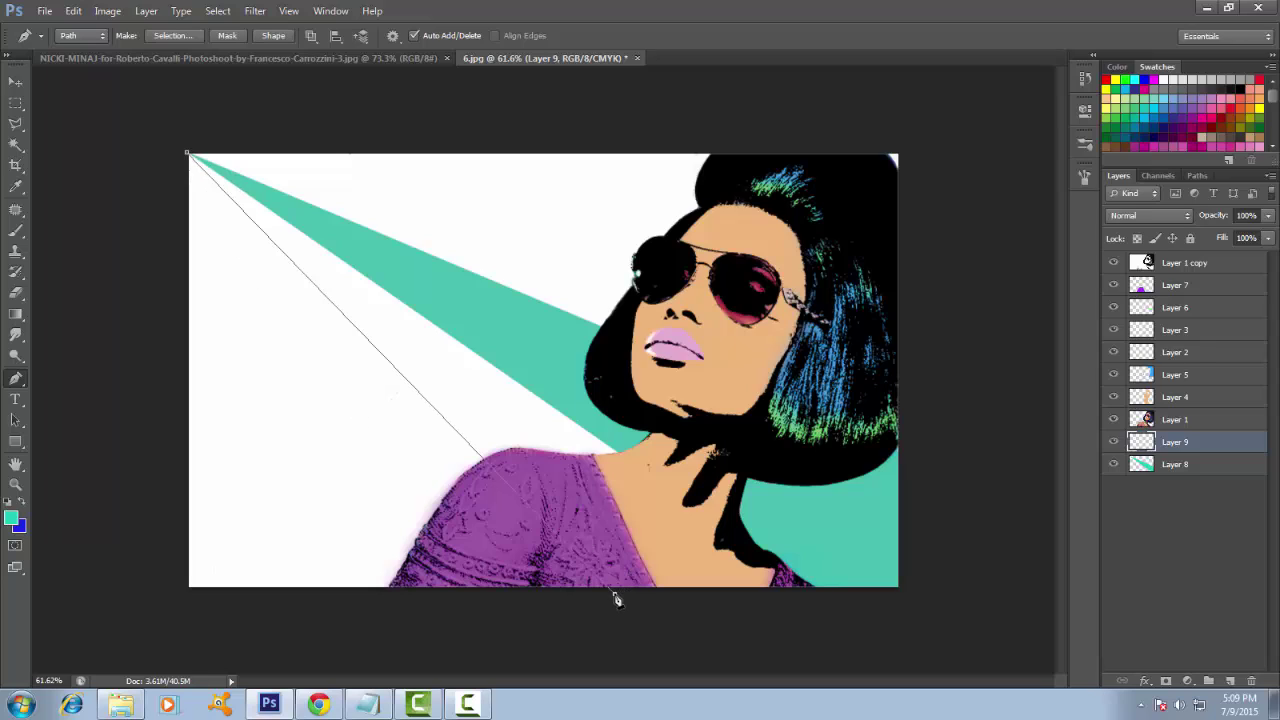
click(834, 593)
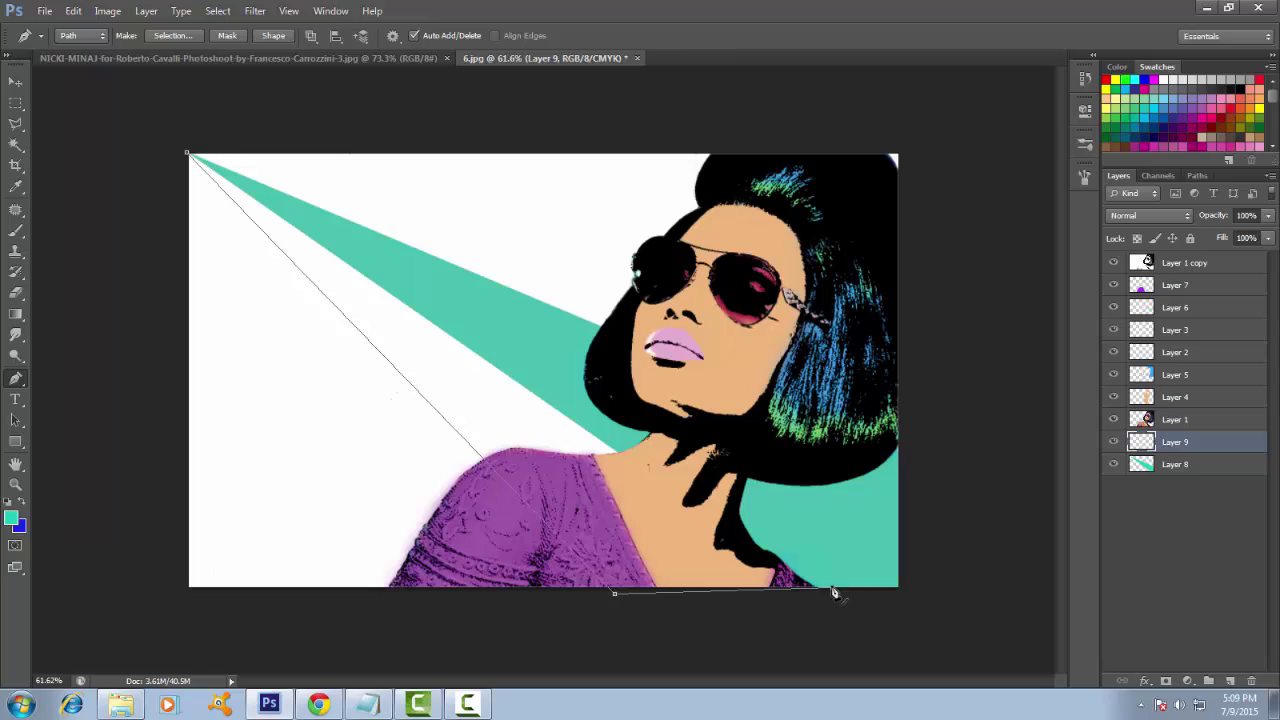
click(188, 156)
right_click(586, 490)
click(636, 212)
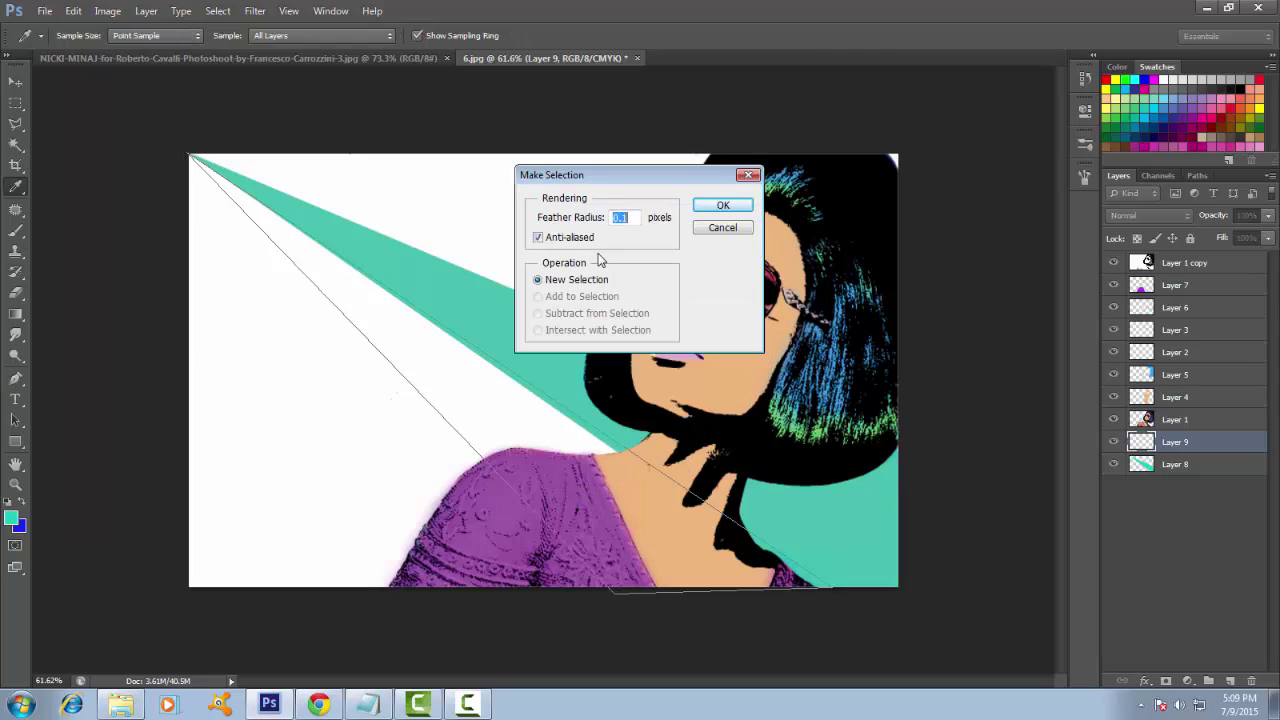
click(722, 205)
- Fill the triangle on Layer 9 with darker teal (#158173), then deselect
click(11, 517)
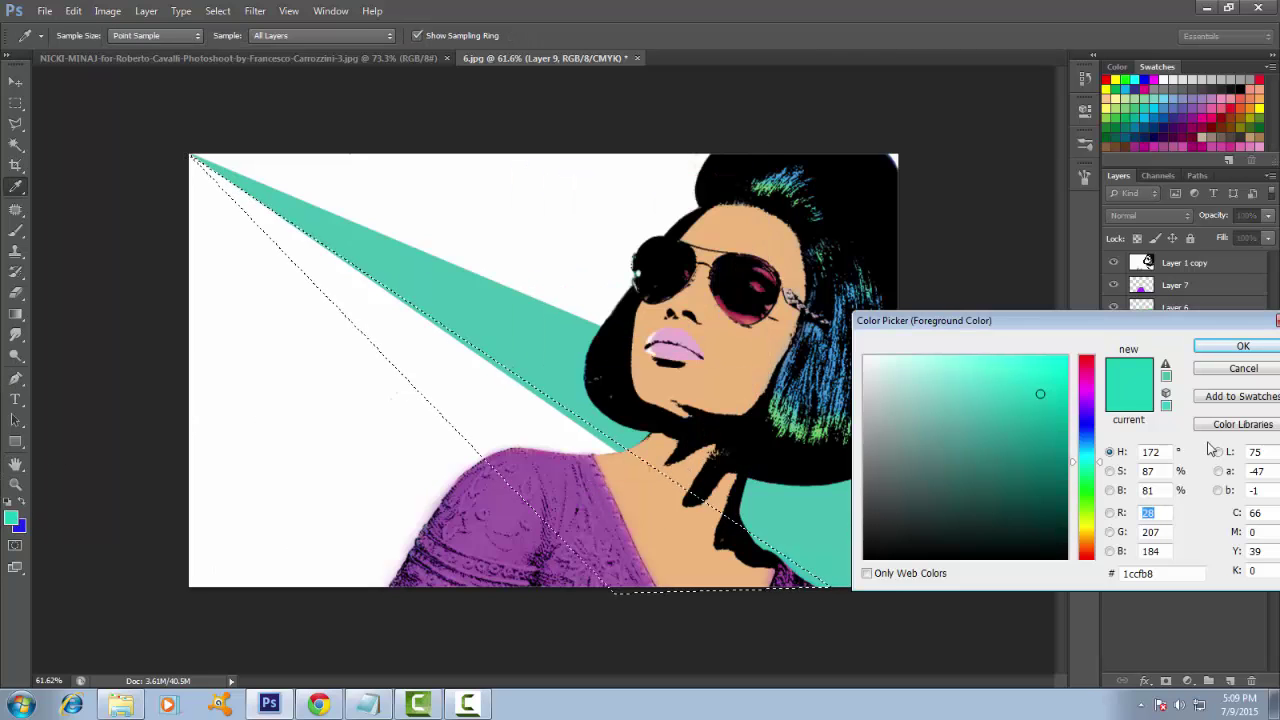
drag(1041, 397, 1036, 459)
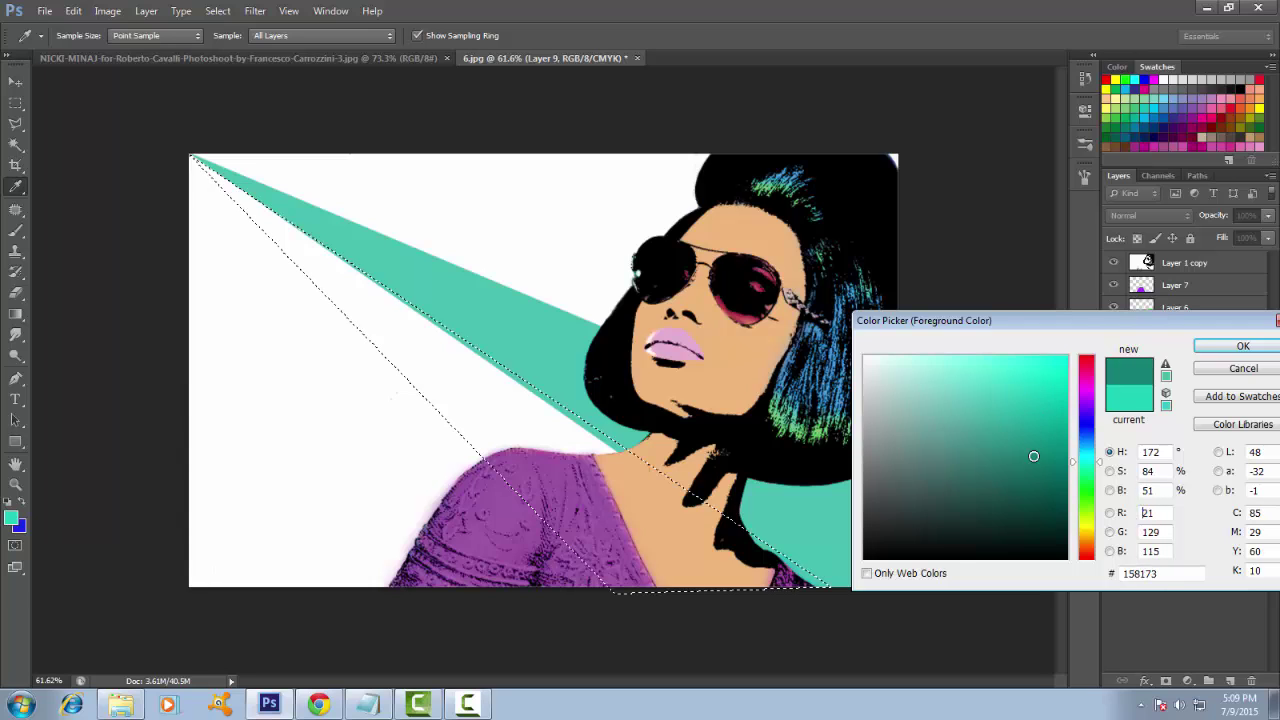
click(1230, 346)
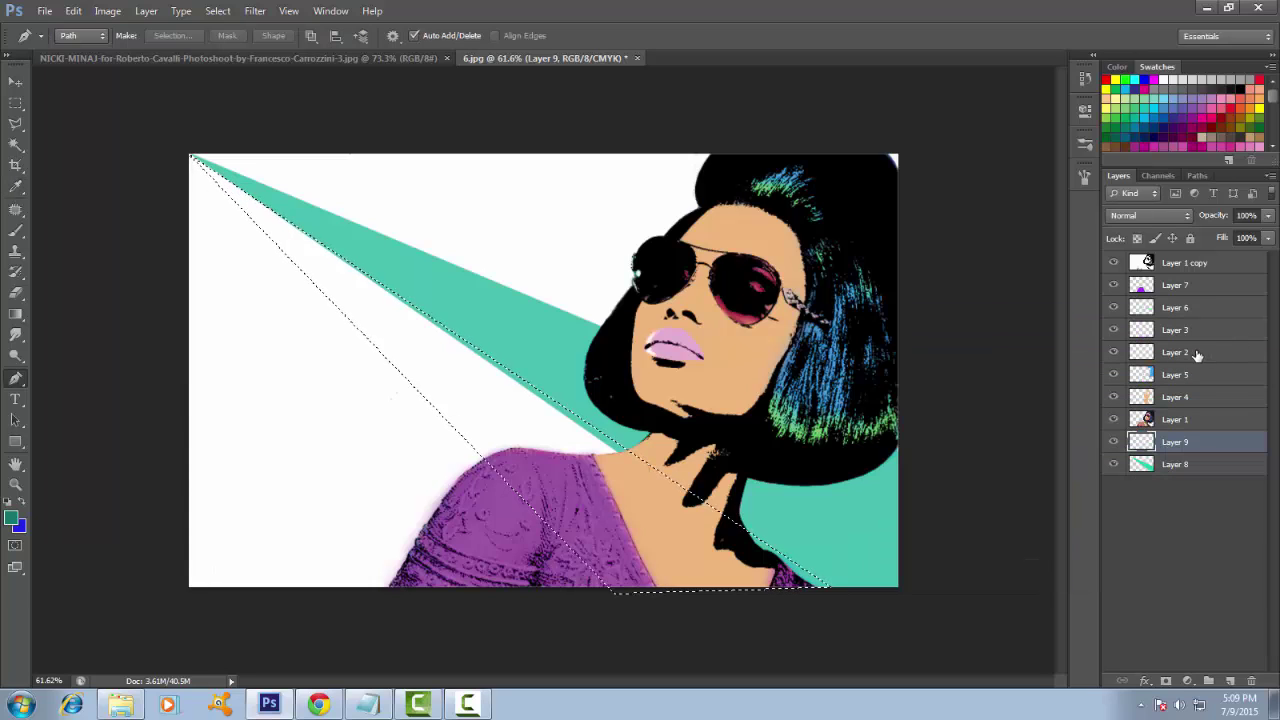
key(alt+BackSpace)
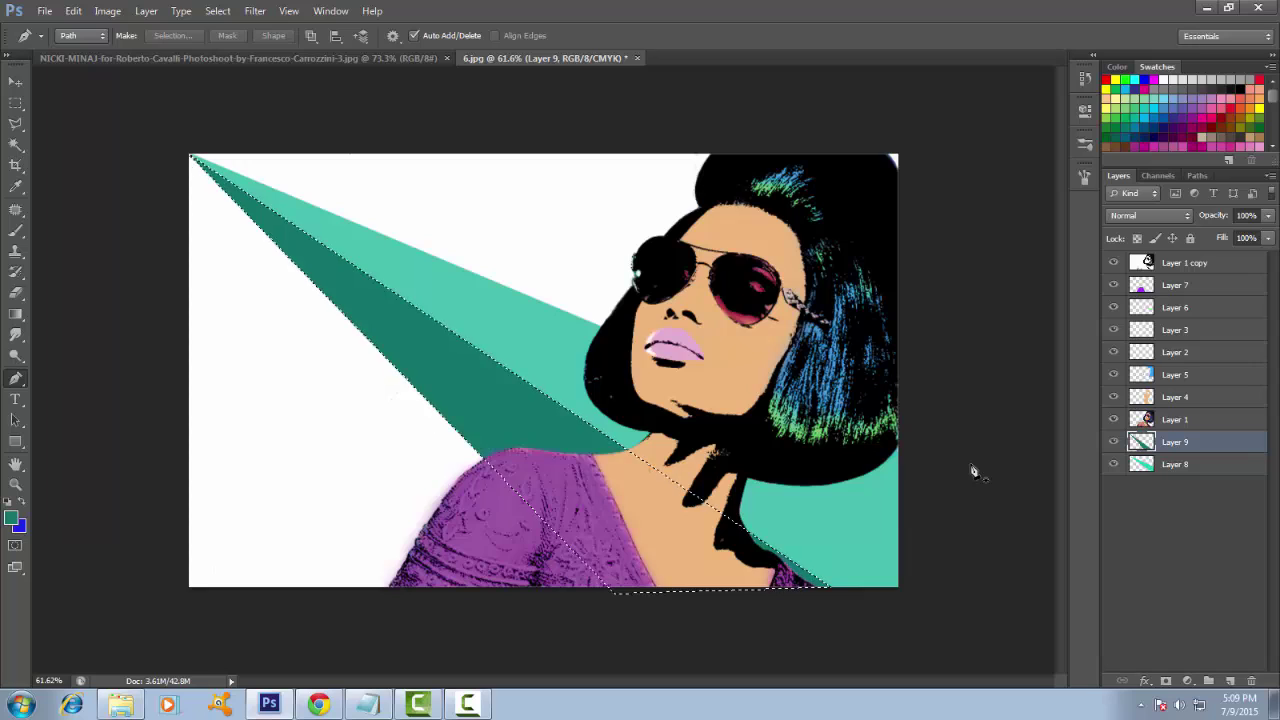
click(218, 11)
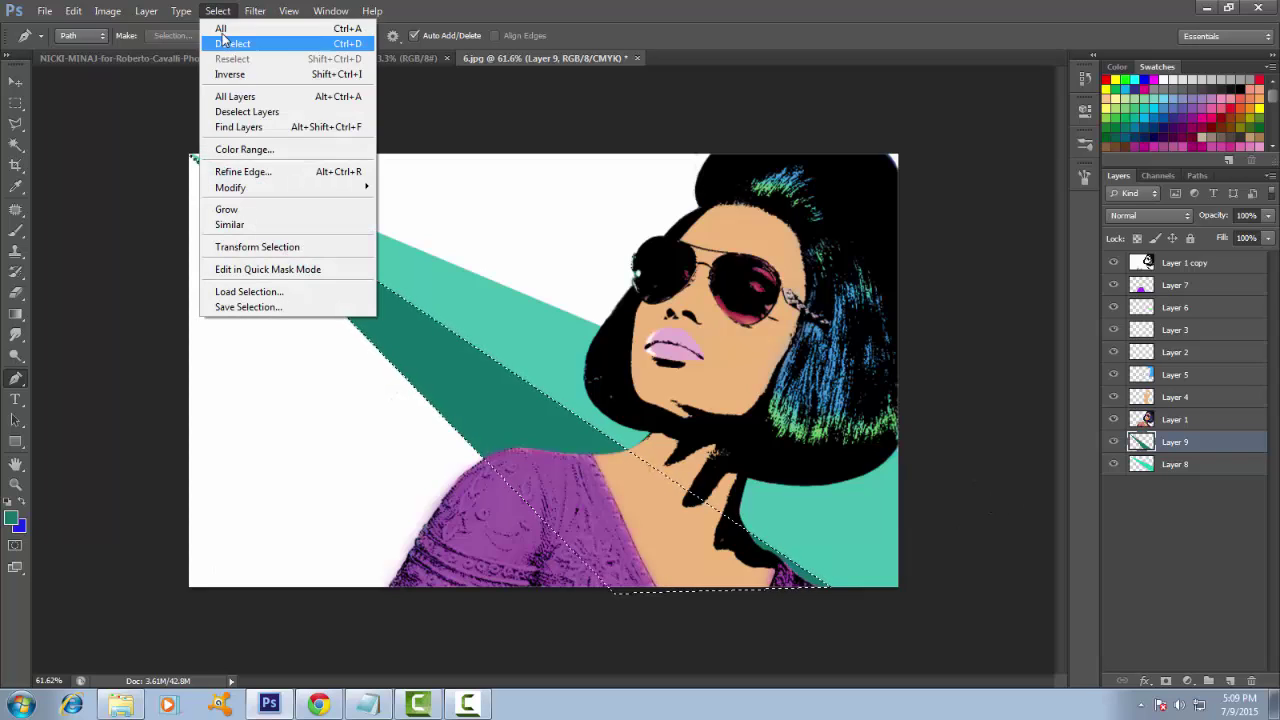
click(225, 40)
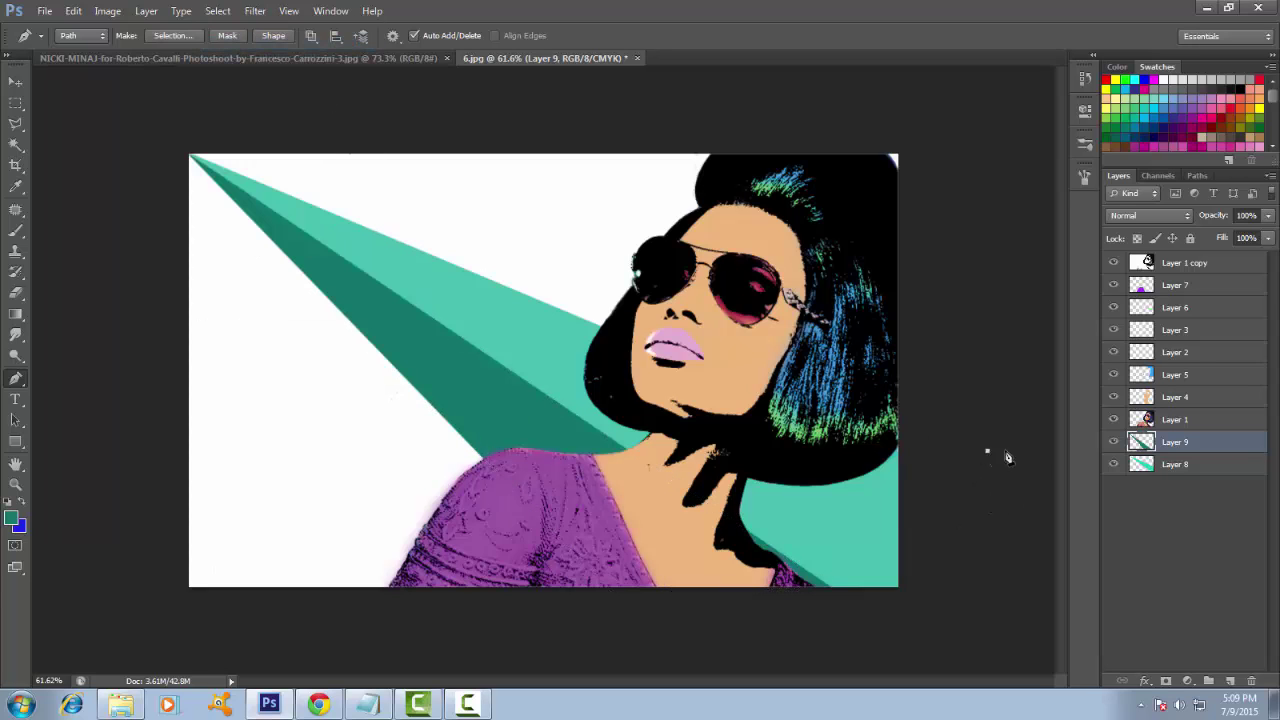
- Add a light teal triangular ray on Layer 10 from the top-left corner to the bottom edge, then add Layer 11
click(1230, 680)
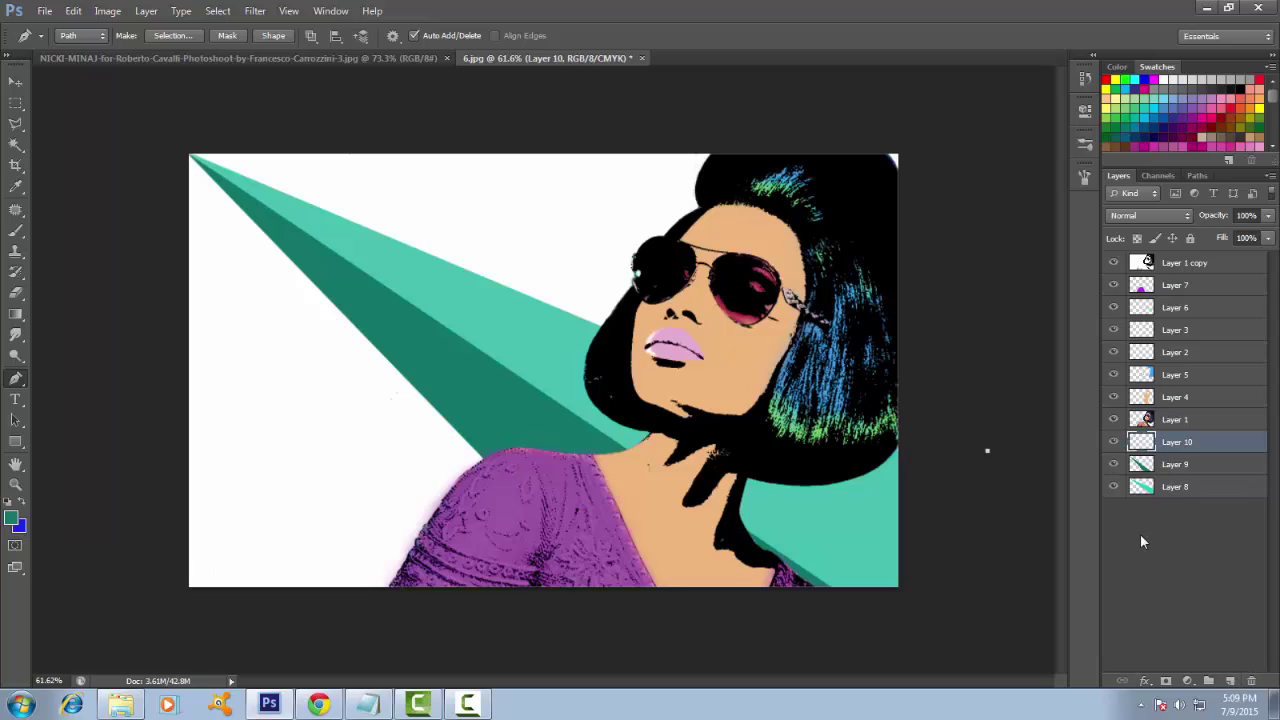
click(190, 156)
click(421, 592)
click(192, 160)
right_click(452, 522)
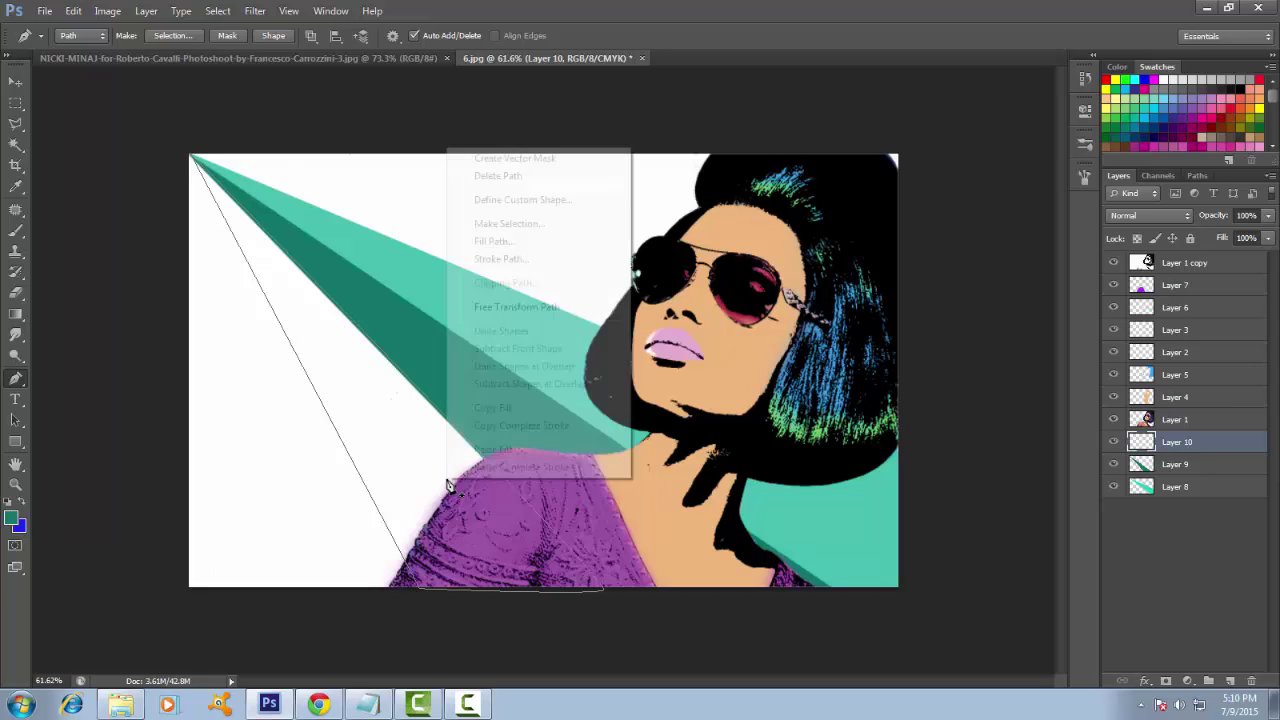
click(501, 224)
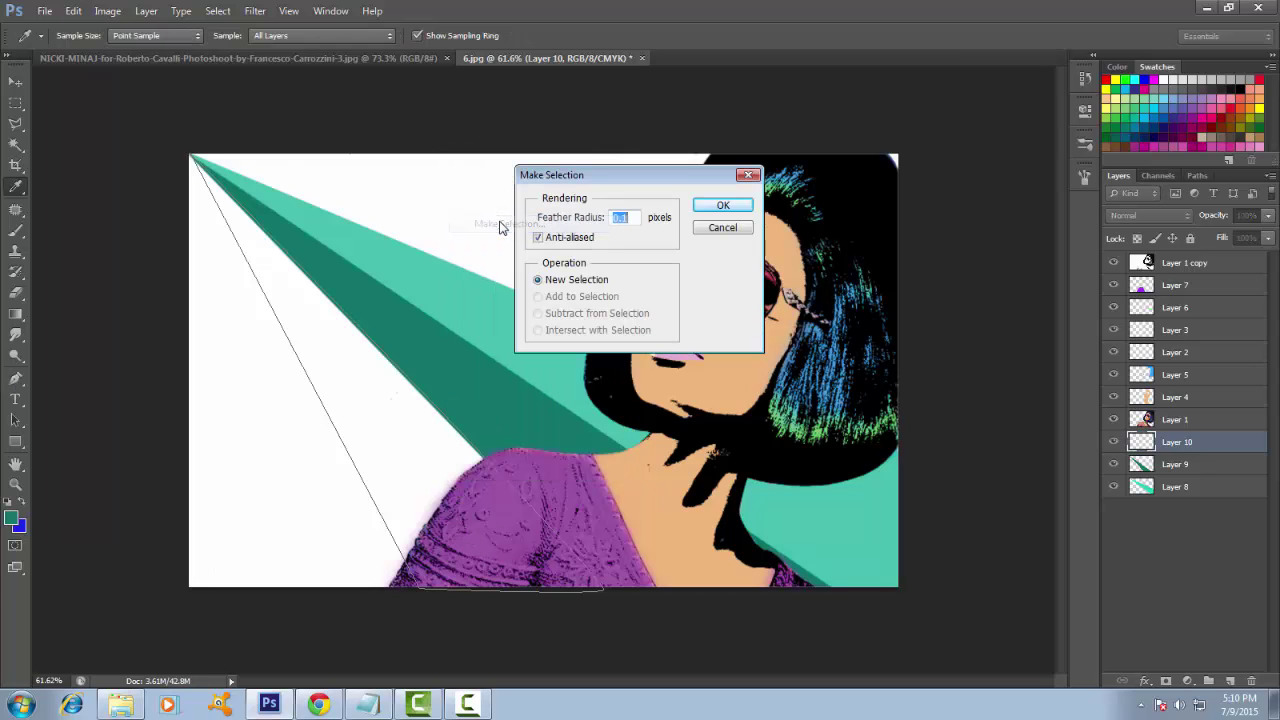
click(722, 205)
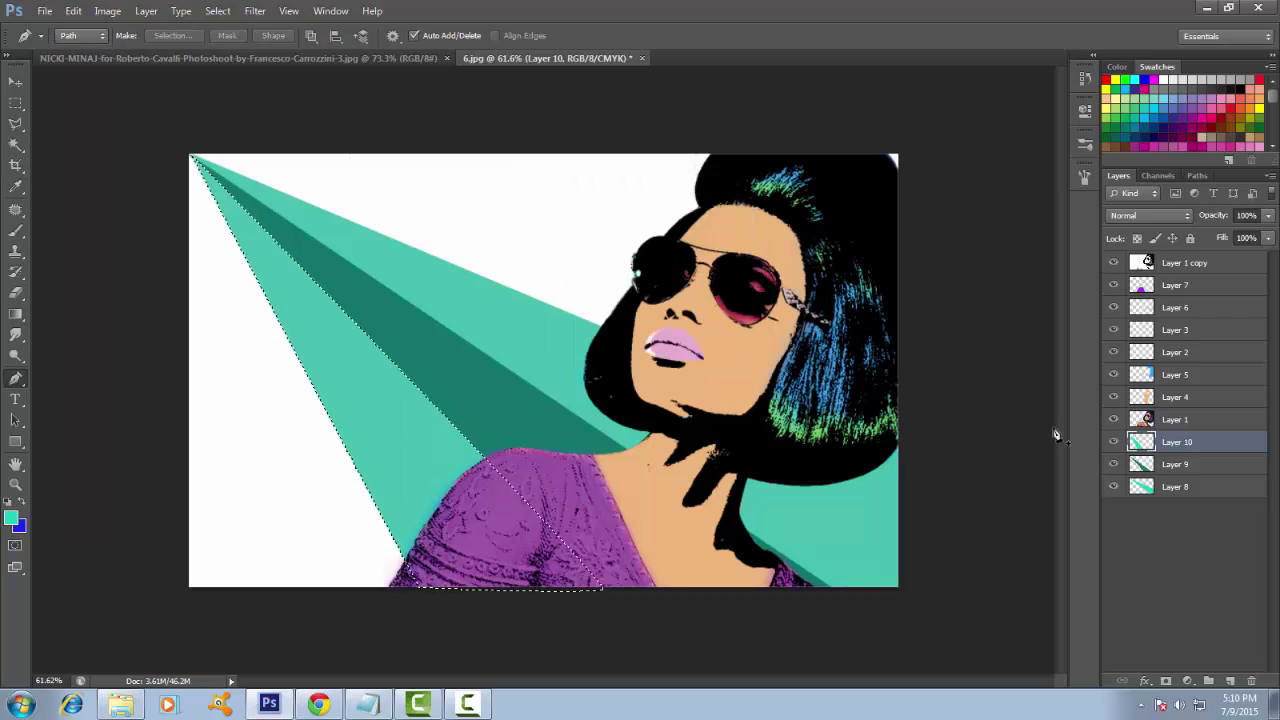
click(217, 11)
click(228, 38)
click(1230, 681)
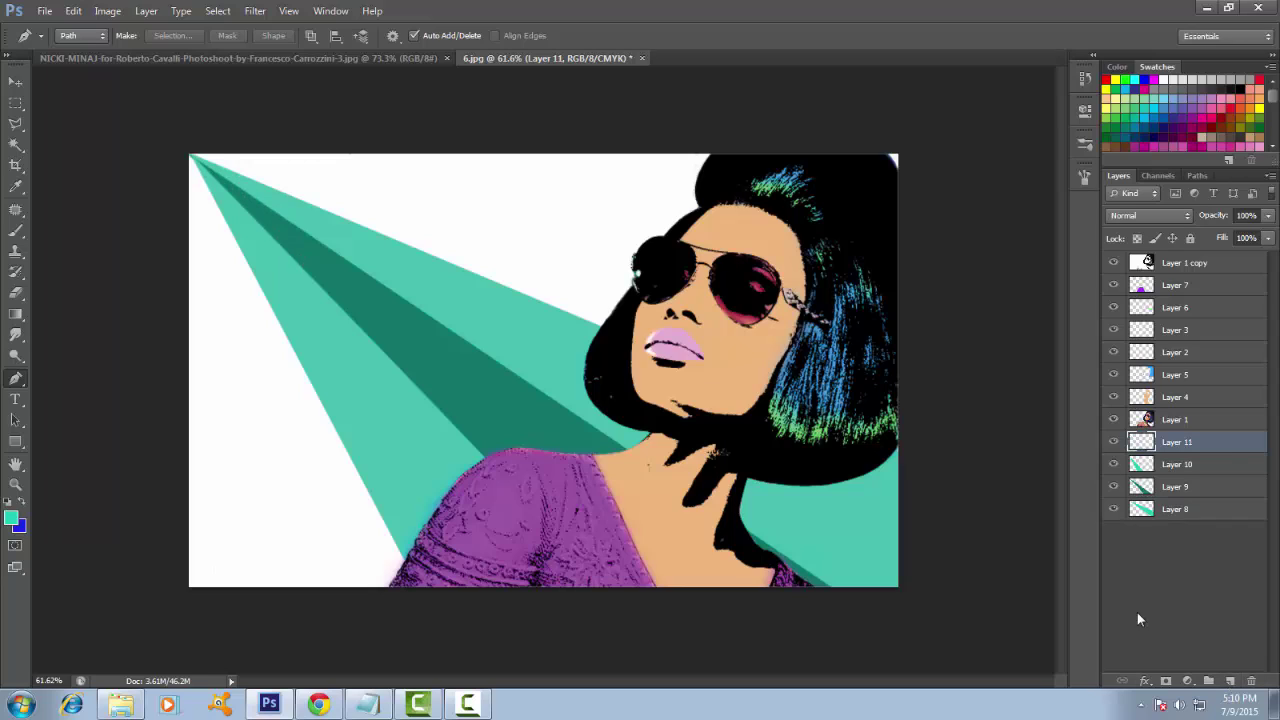
- Fill a curved wedge from the top-left corner to the right edge dark teal, then add Layer 12
click(188, 154)
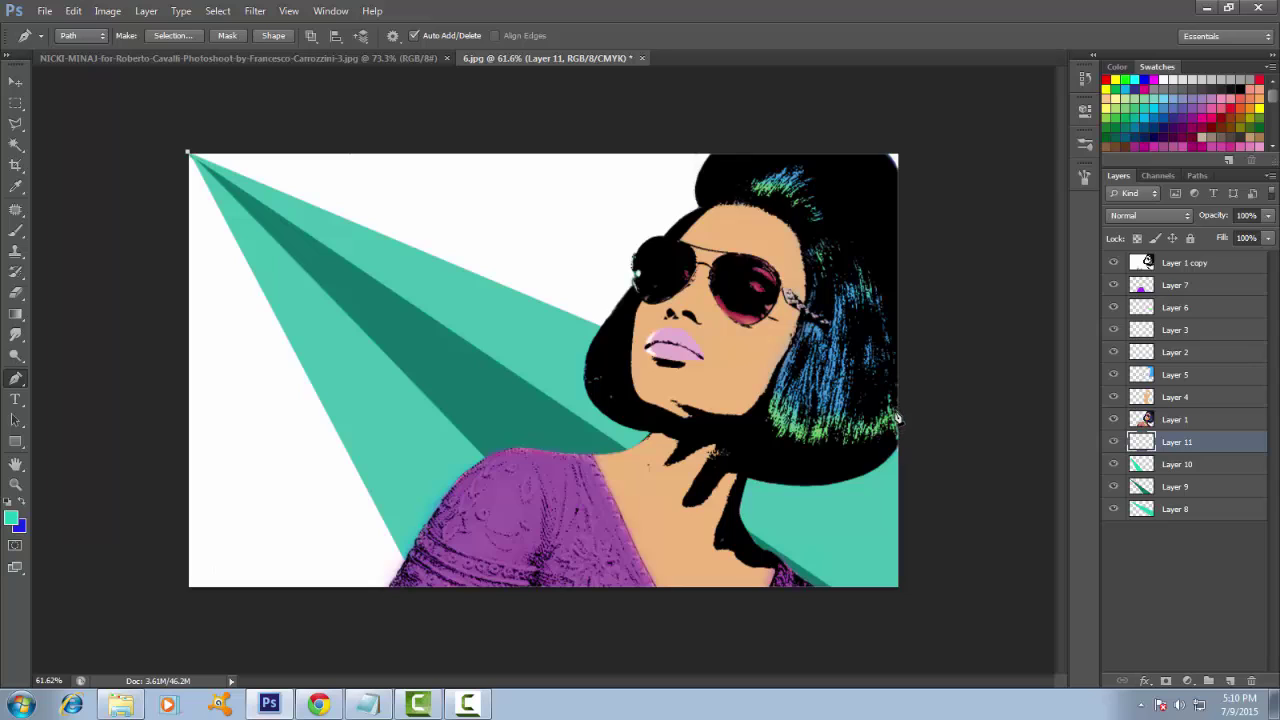
drag(899, 416, 912, 372)
click(190, 156)
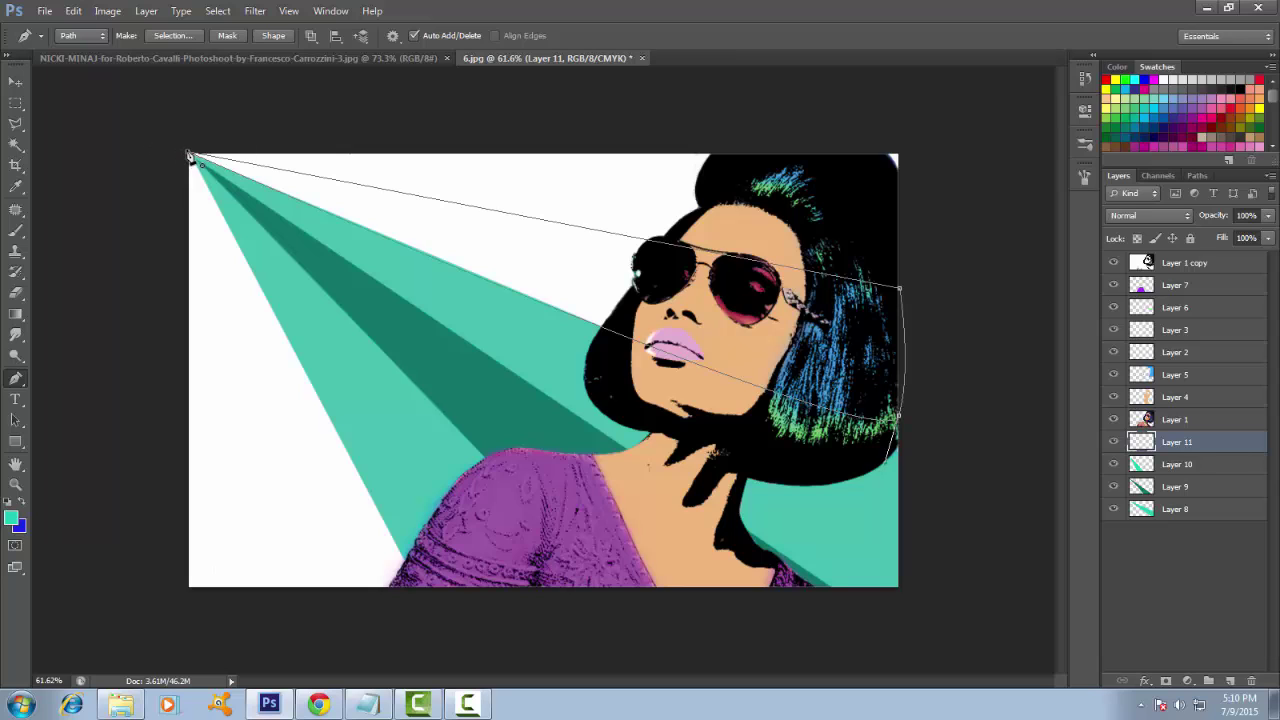
right_click(797, 321)
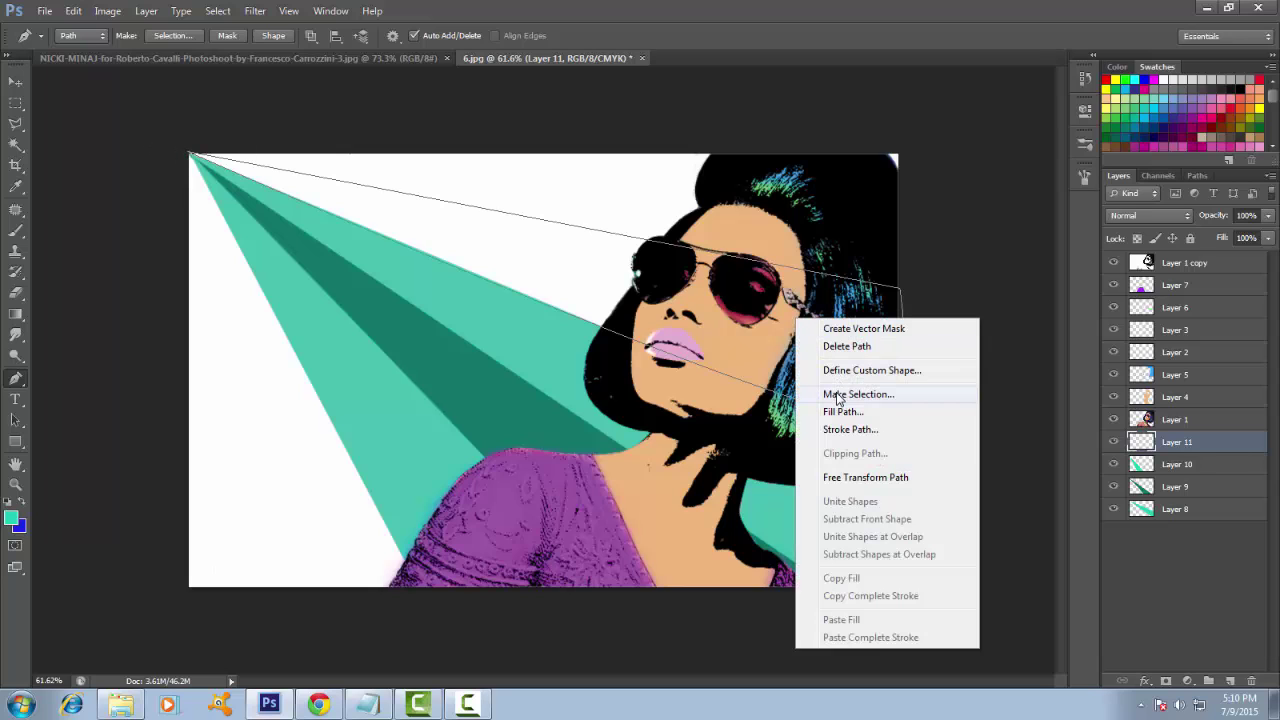
click(840, 392)
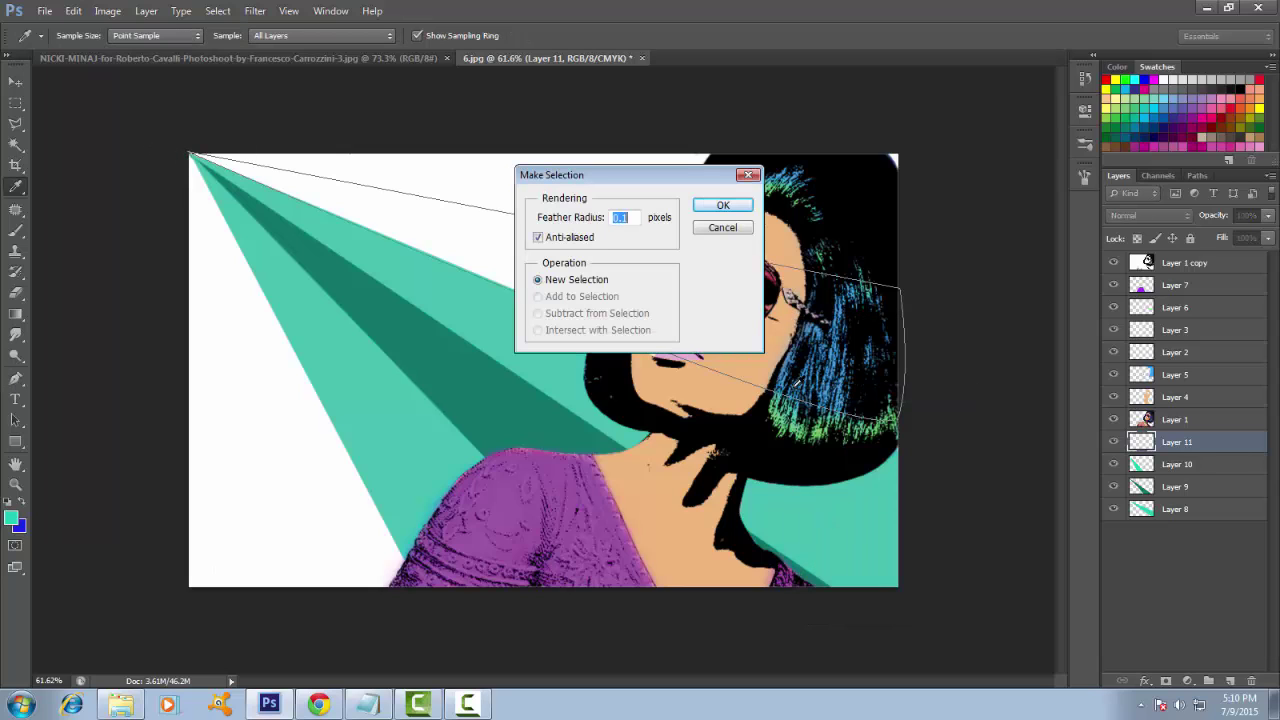
click(727, 205)
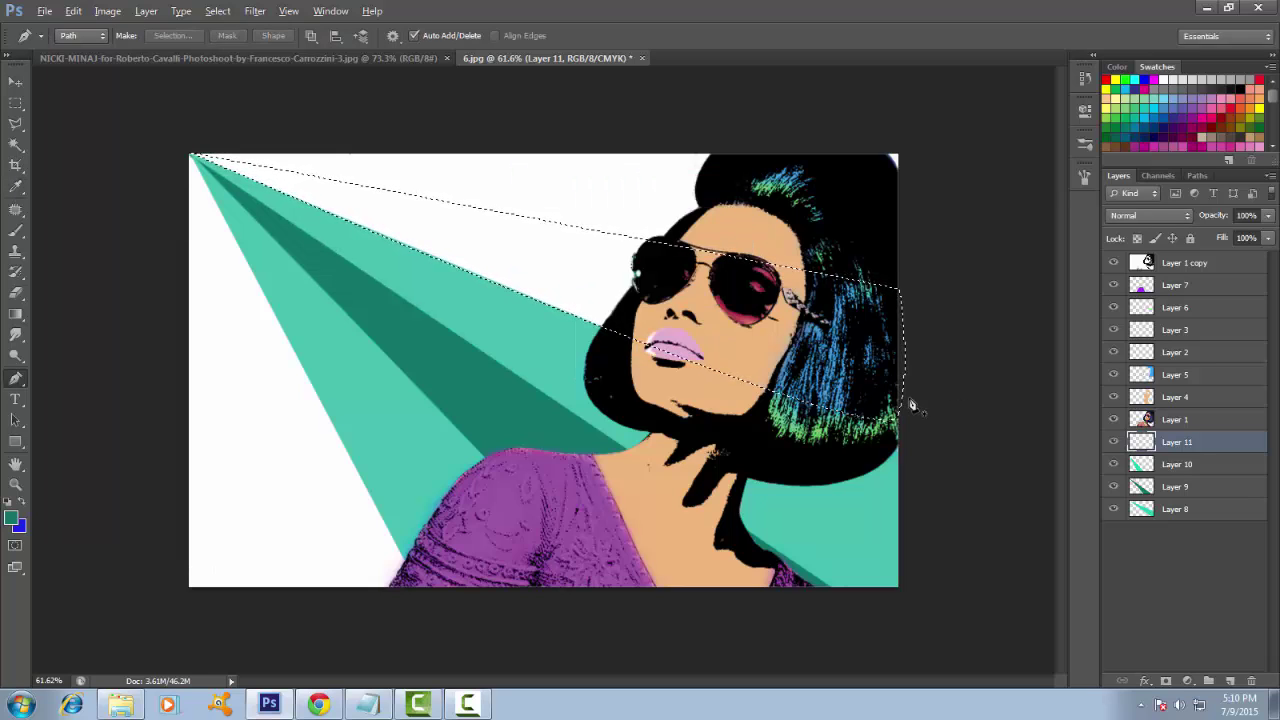
key(alt+BackSpace)
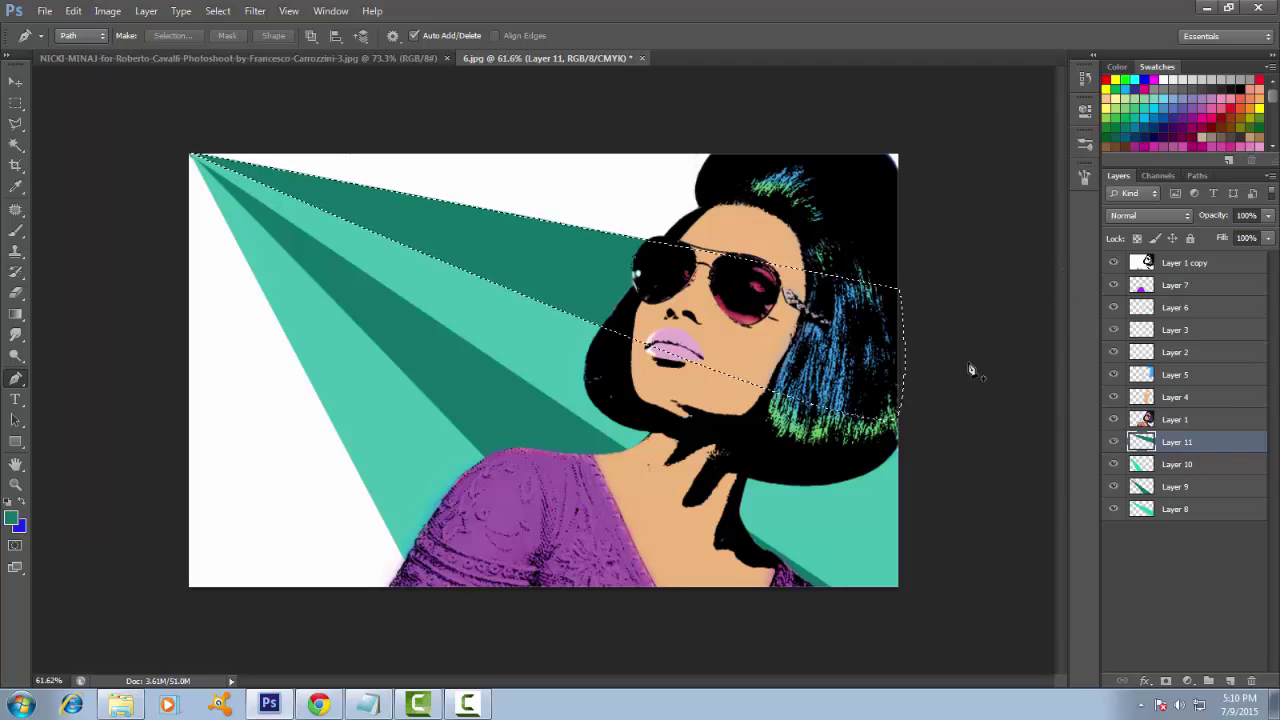
click(233, 12)
click(233, 43)
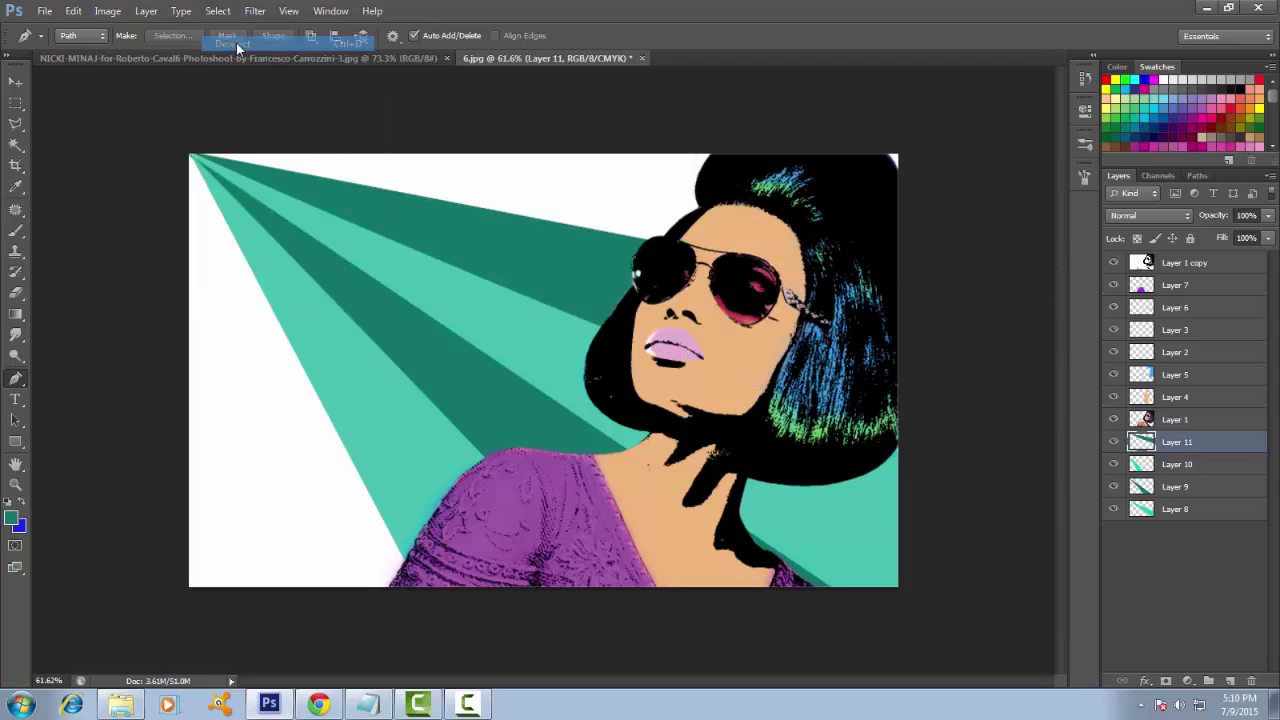
click(1231, 681)
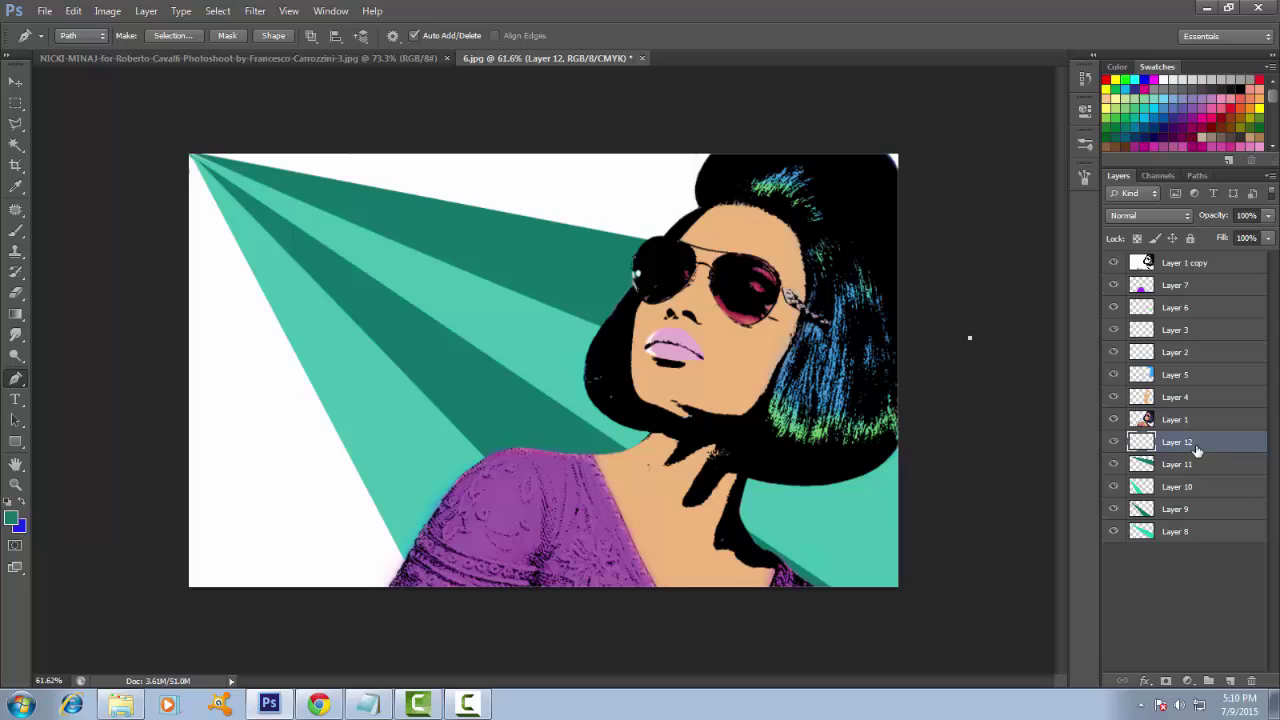
- Add a dark teal triangular ray on Layer 12 from the top-left corner to the lower-left bottom edge
click(191, 157)
key(ctrl+z)
click(190, 156)
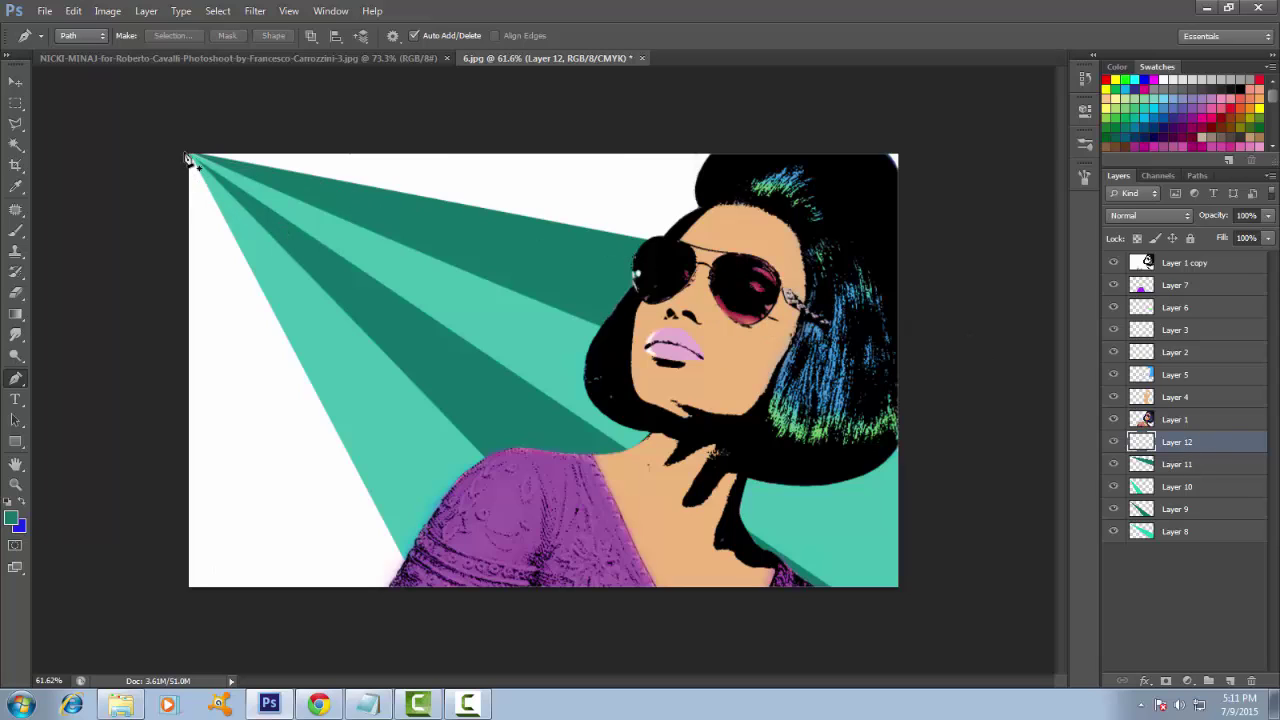
click(430, 592)
click(272, 588)
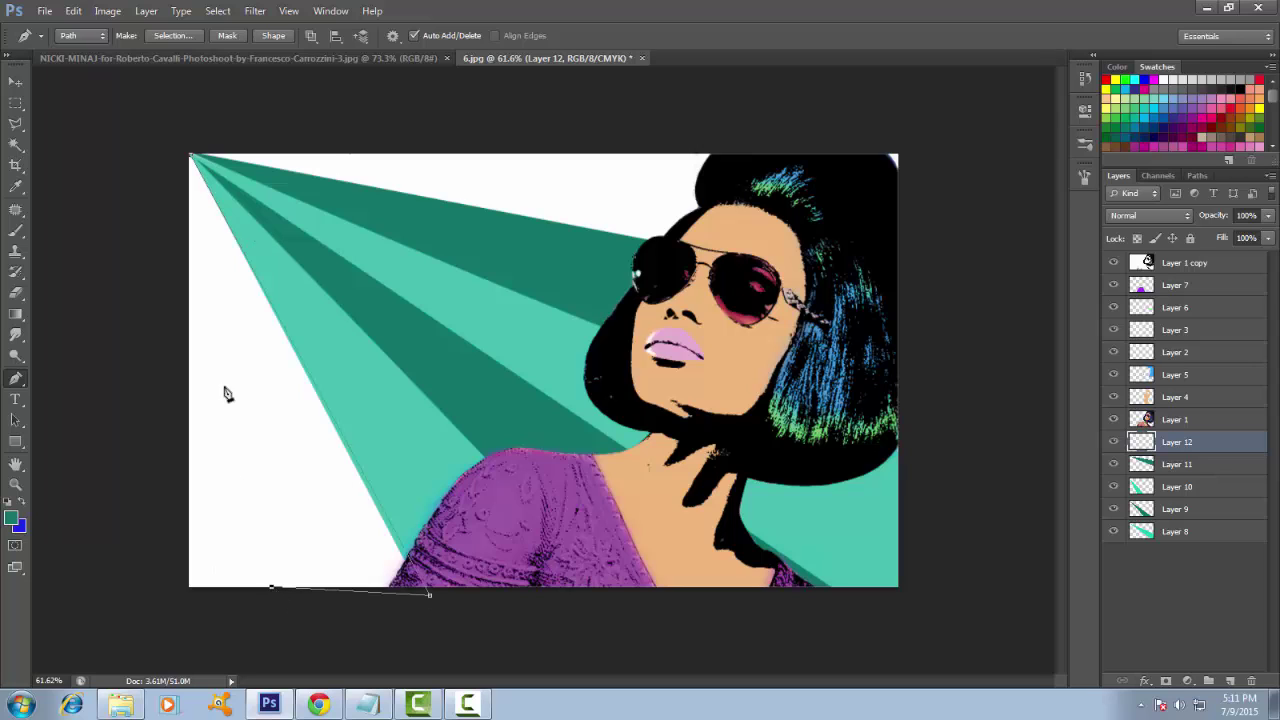
click(190, 156)
right_click(322, 455)
click(384, 202)
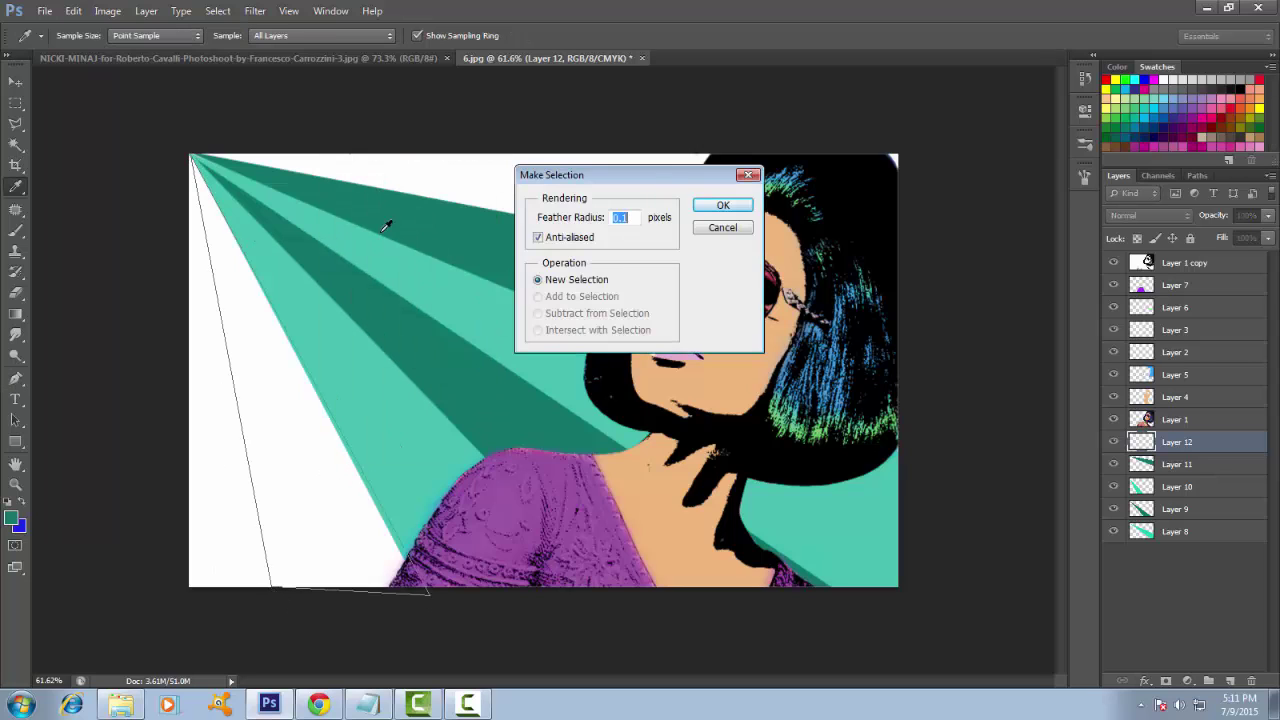
click(723, 206)
click(218, 11)
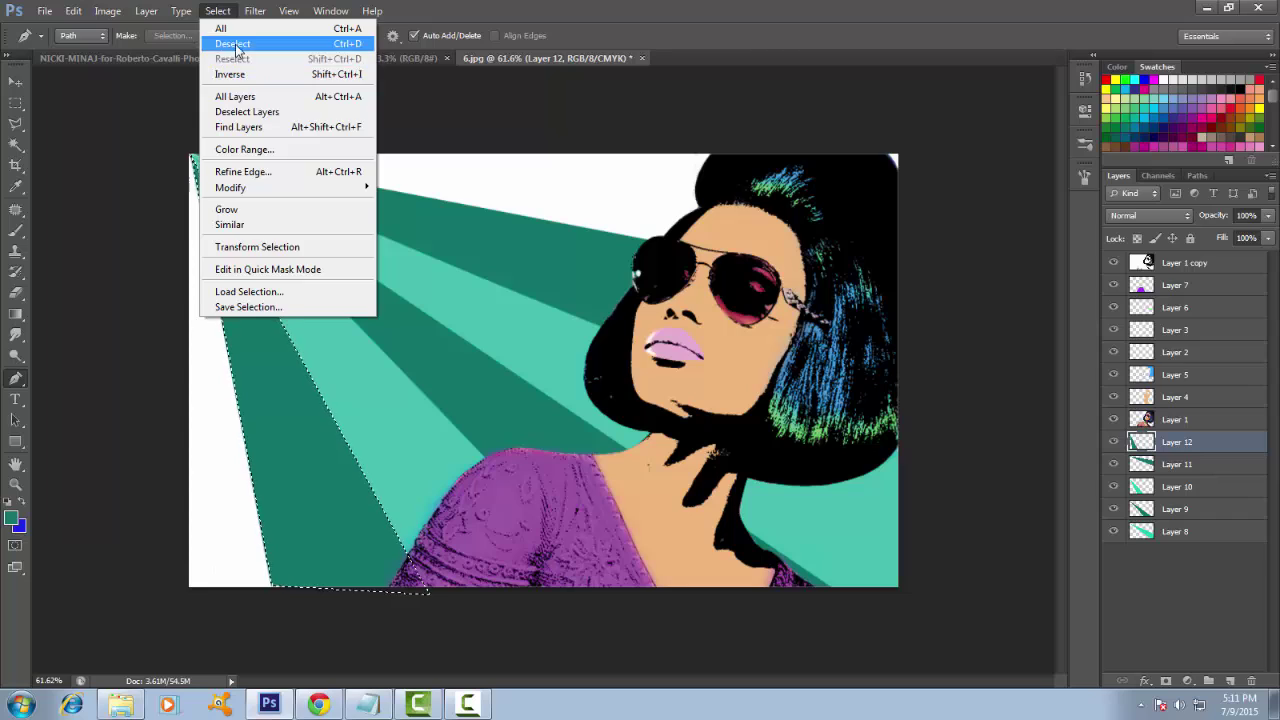
click(226, 45)
click(1230, 681)
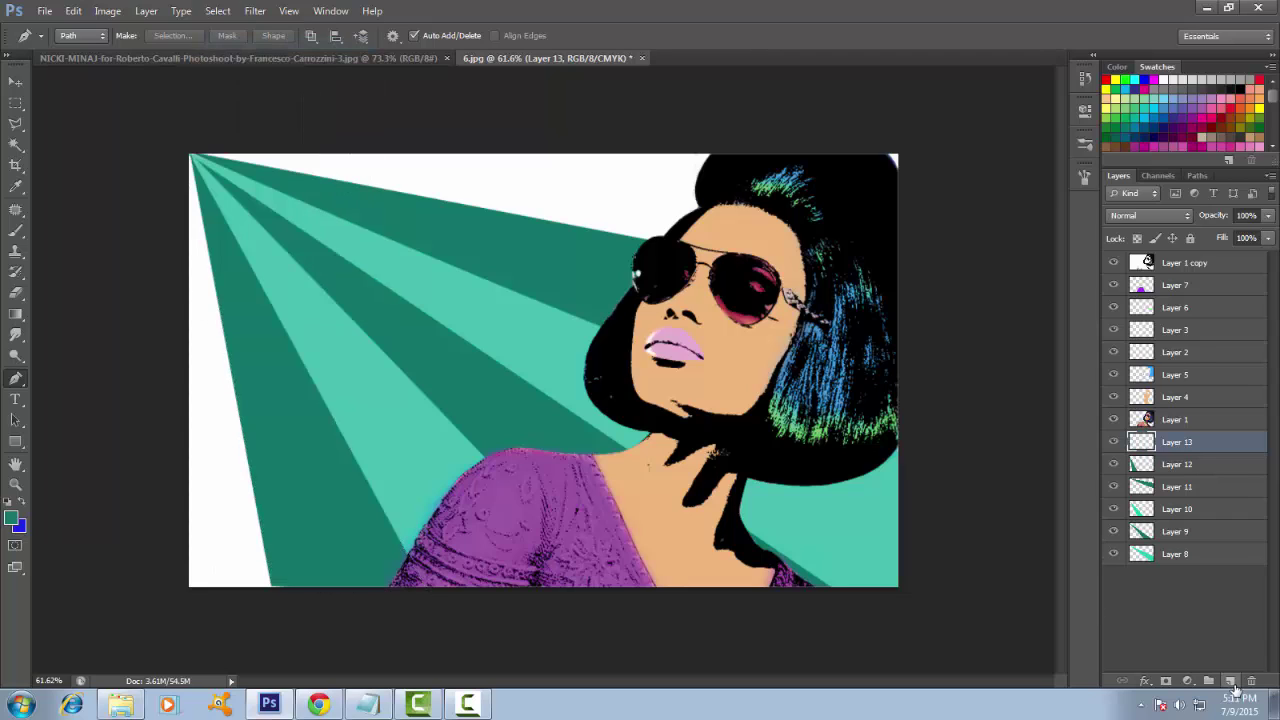
- Fill the top band from the top-left corner to the right edge light teal on Layer 13
click(198, 158)
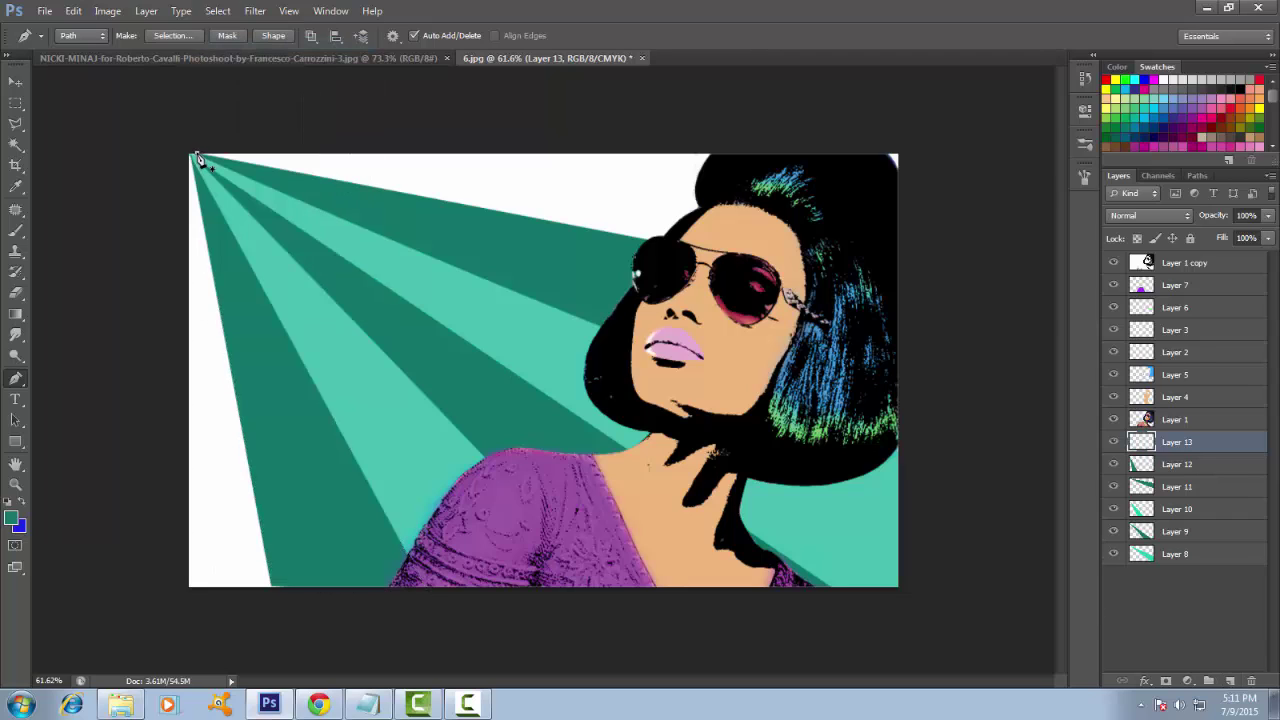
click(901, 289)
click(898, 143)
click(198, 157)
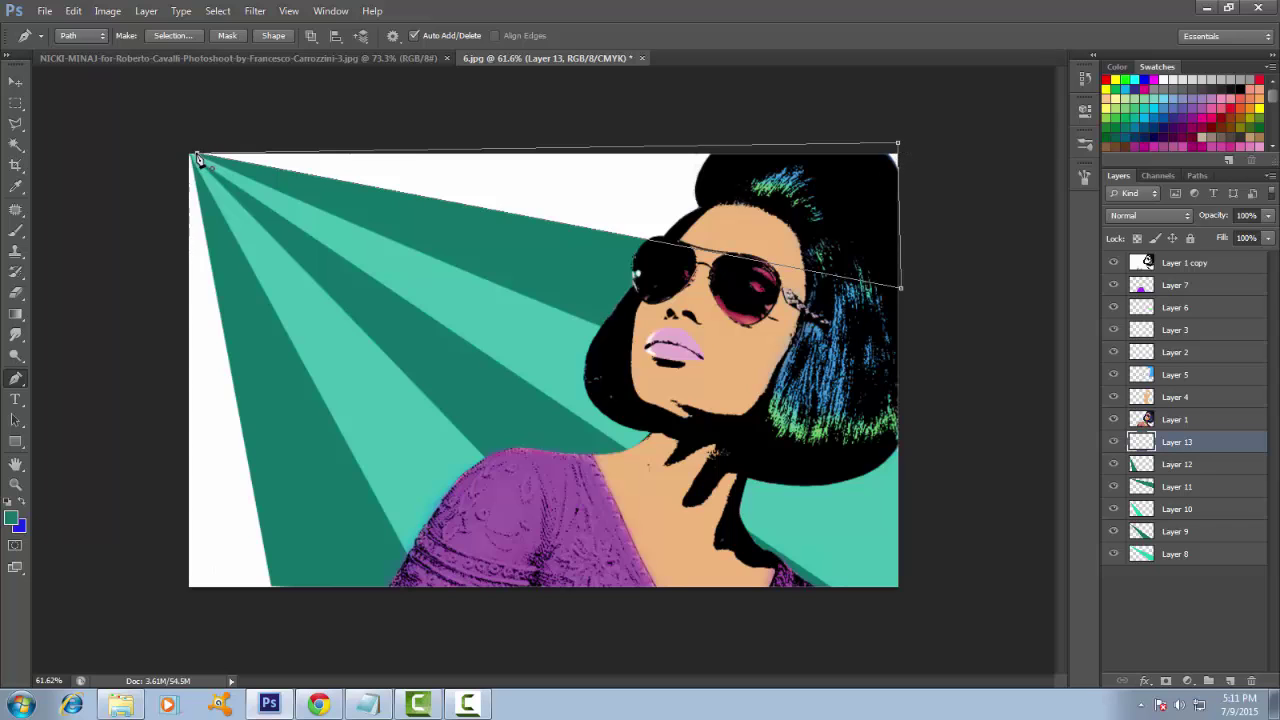
right_click(777, 226)
click(812, 297)
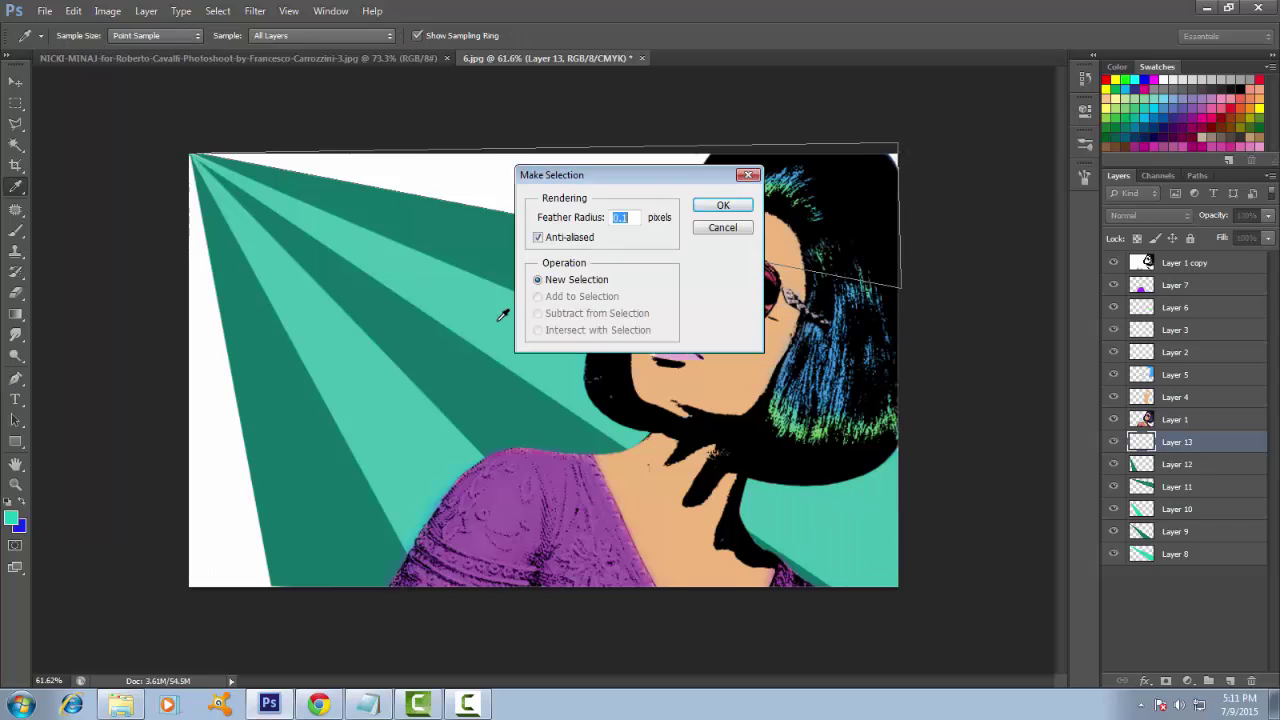
key(Return)
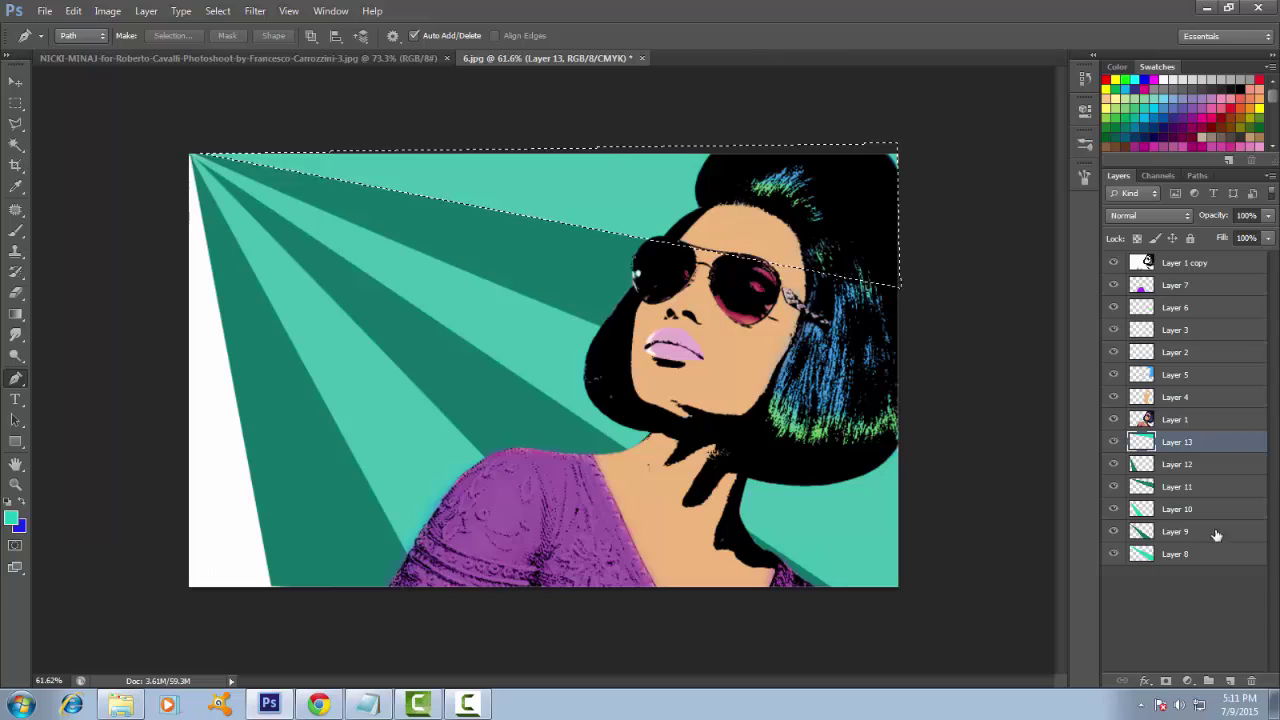
click(1230, 681)
click(217, 11)
click(225, 40)
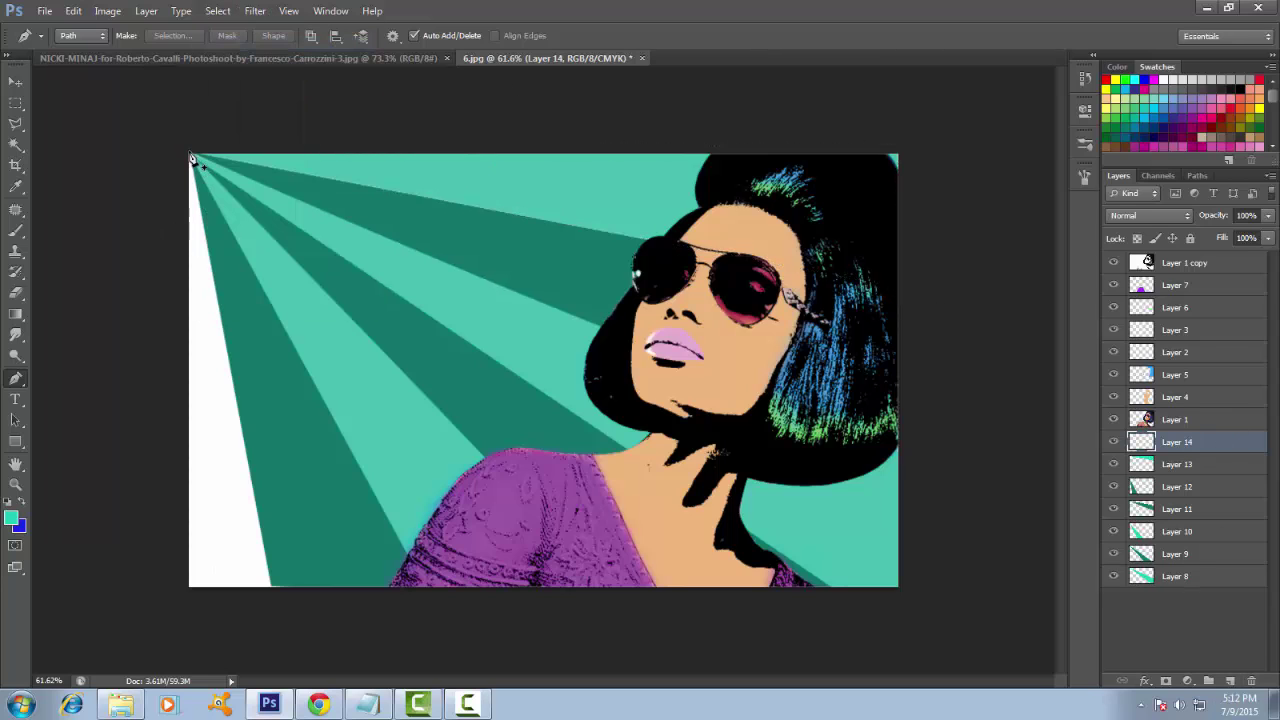
- Fill the leftover white wedge between the top-left corner and the bottom edge with teal
click(190, 153)
click(286, 587)
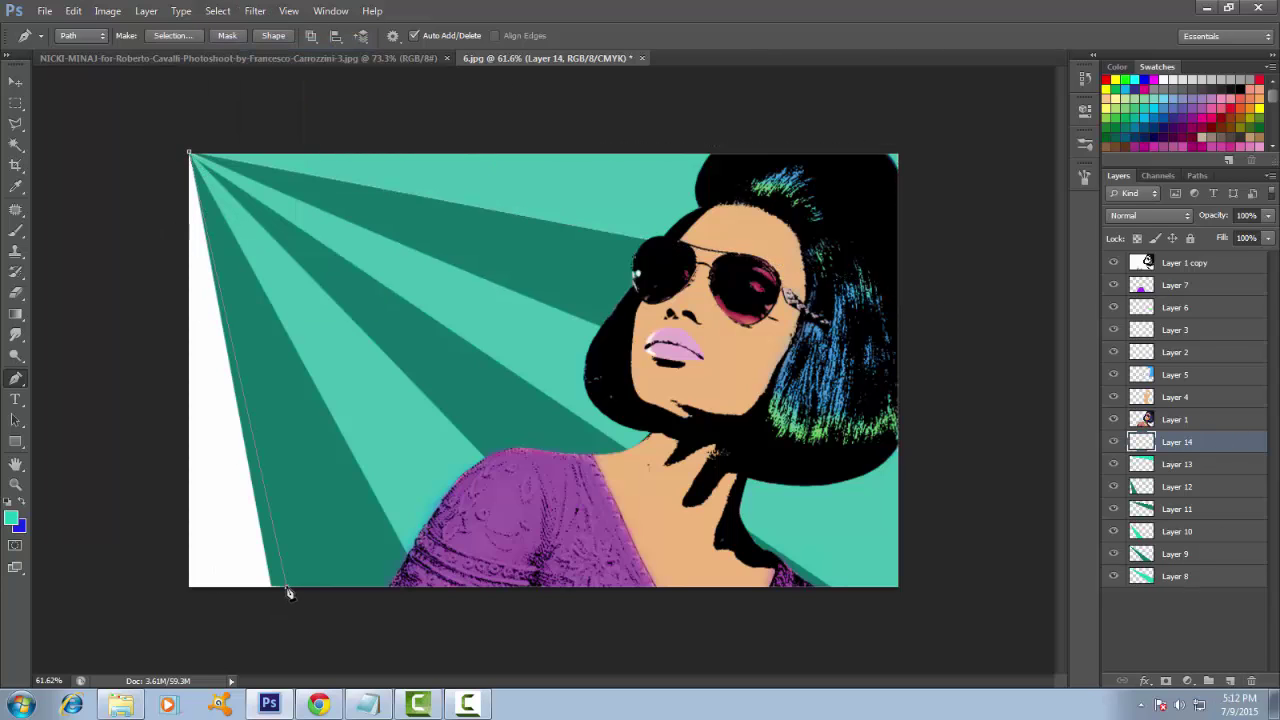
click(190, 155)
right_click(198, 92)
click(265, 166)
key(Return)
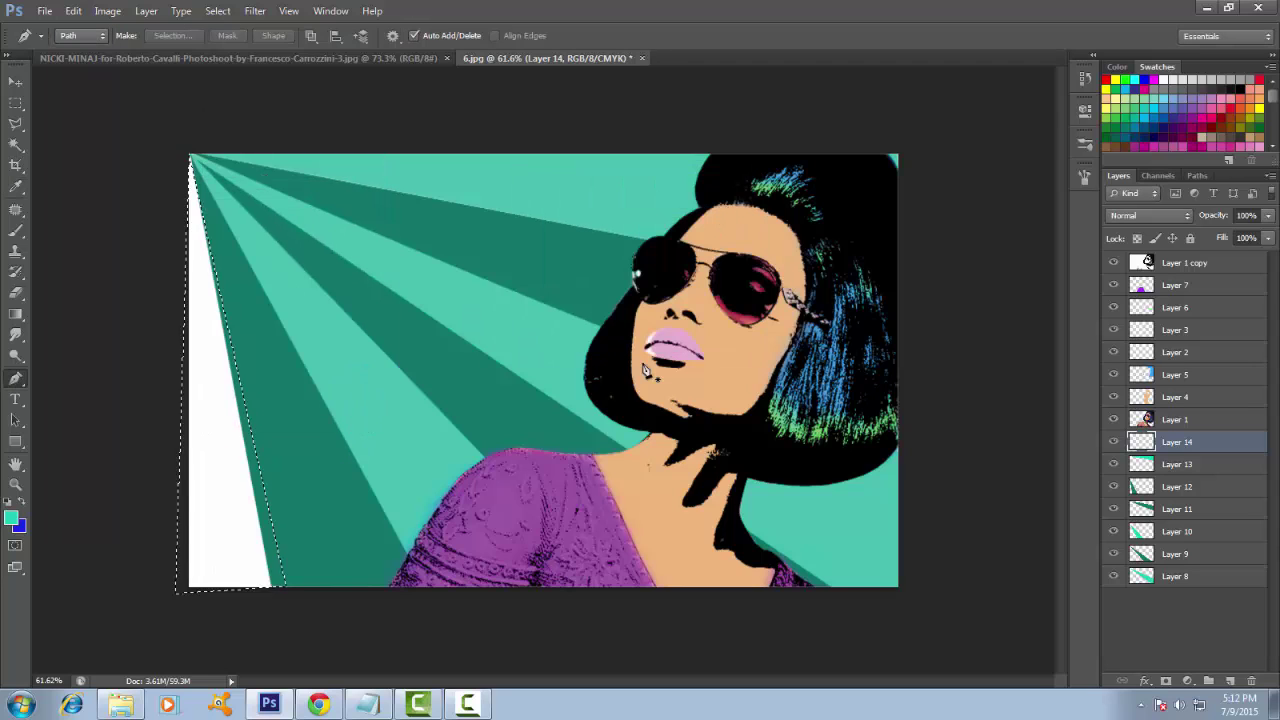
key(alt+BackSpace)
click(217, 11)
click(225, 40)
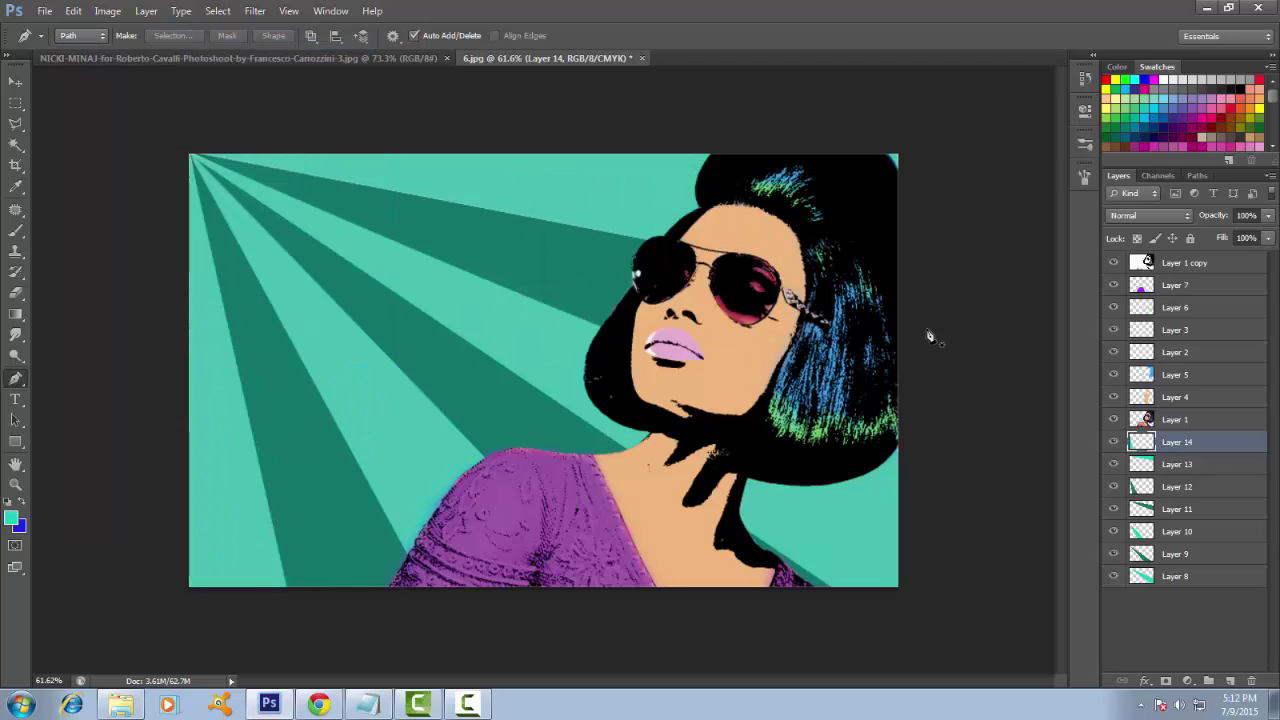
click(940, 307)
- Add a new layer and outline a ray above the top edge from the top-left corner
click(1230, 680)
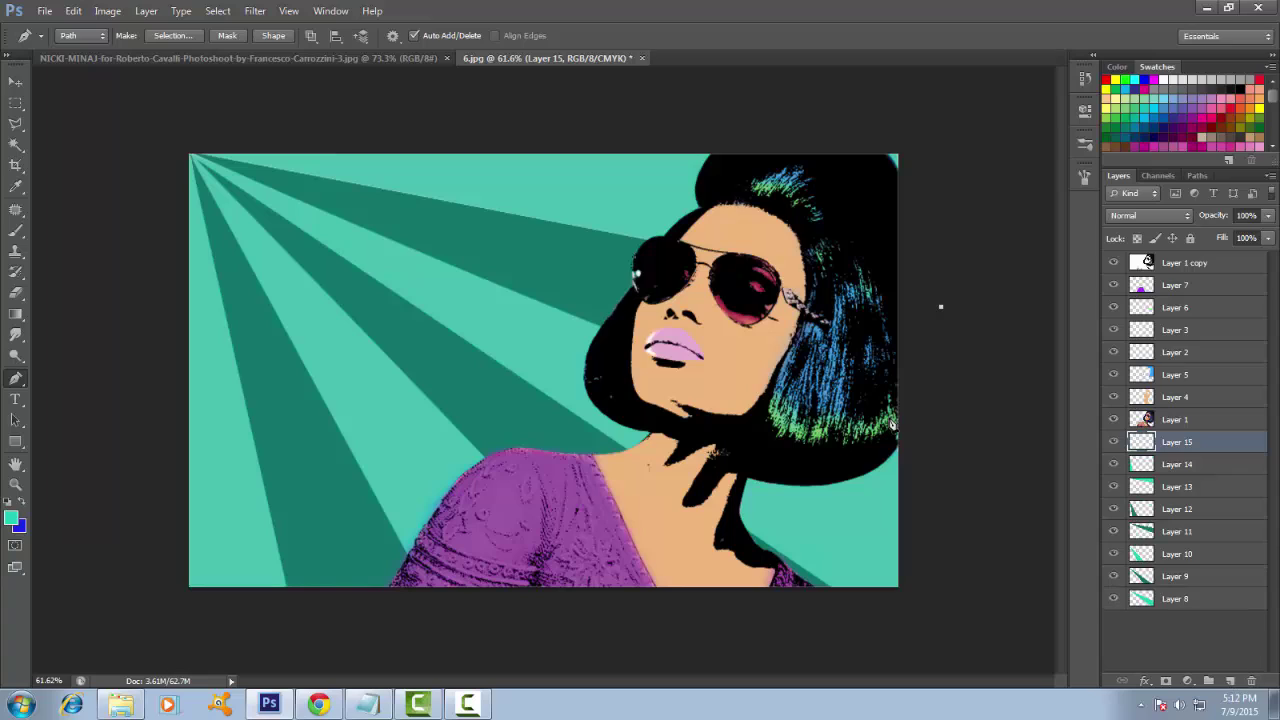
click(200, 157)
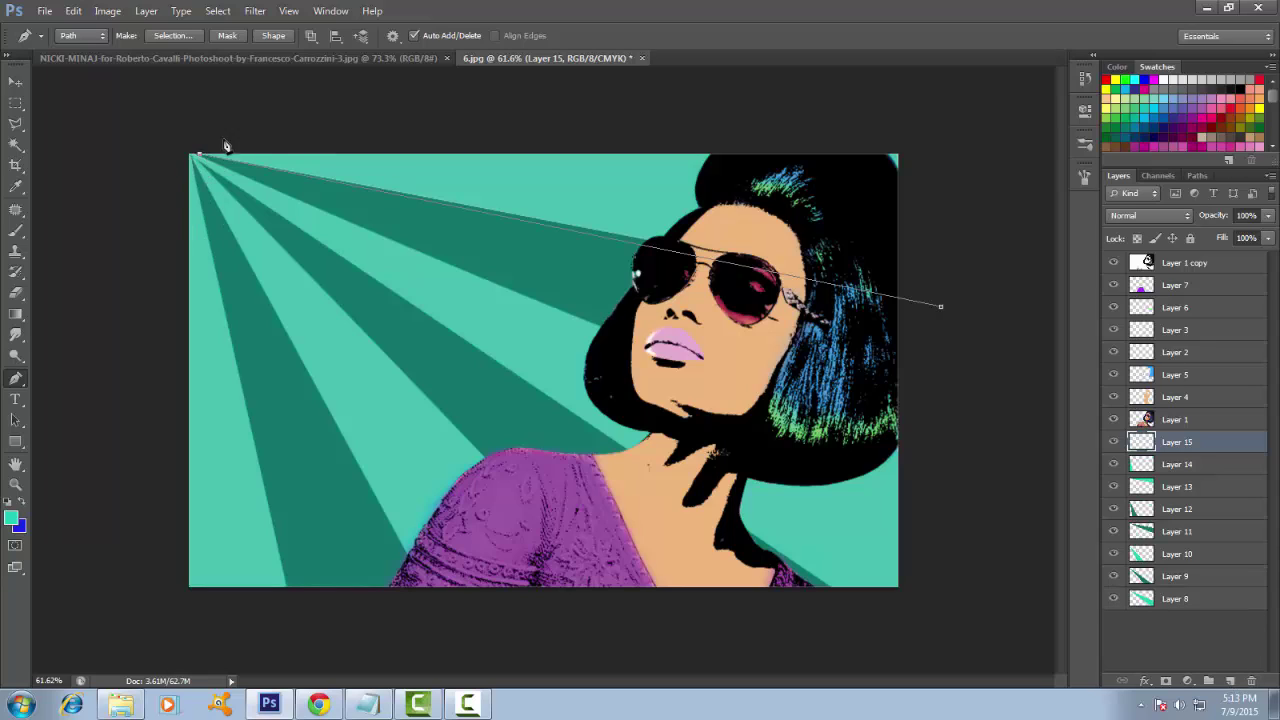
click(581, 112)
click(938, 147)
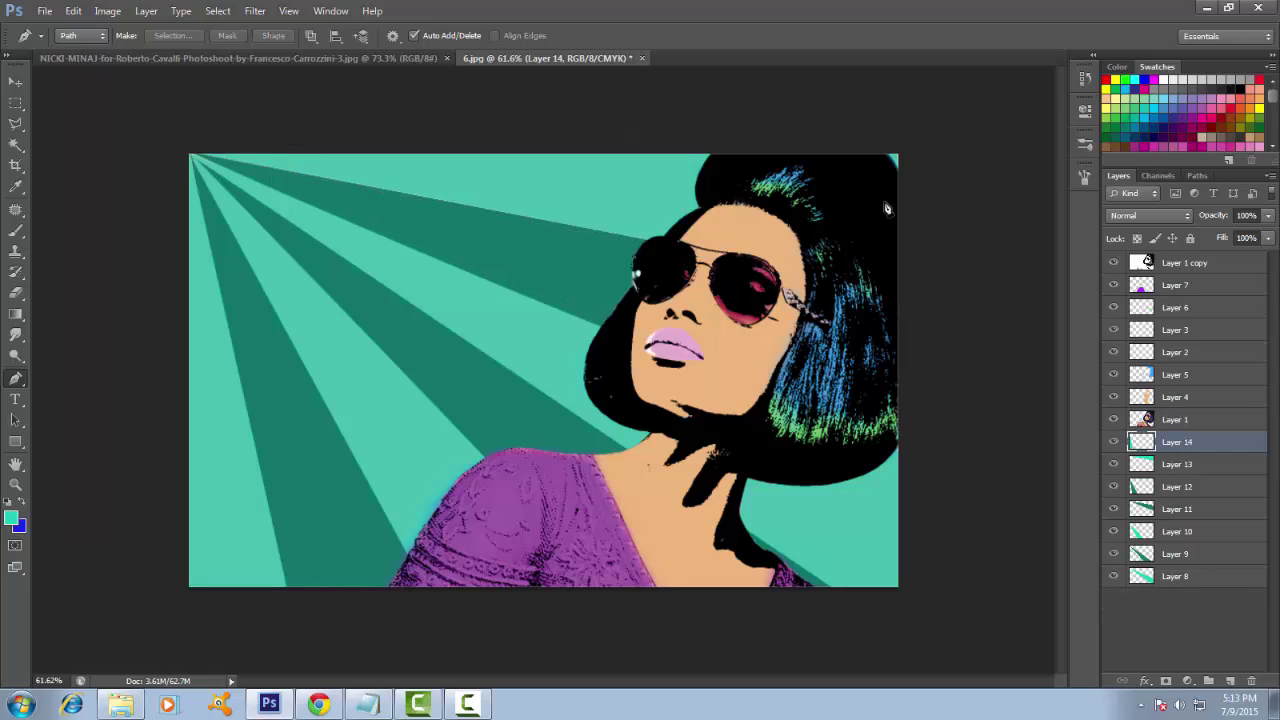
click(1230, 681)
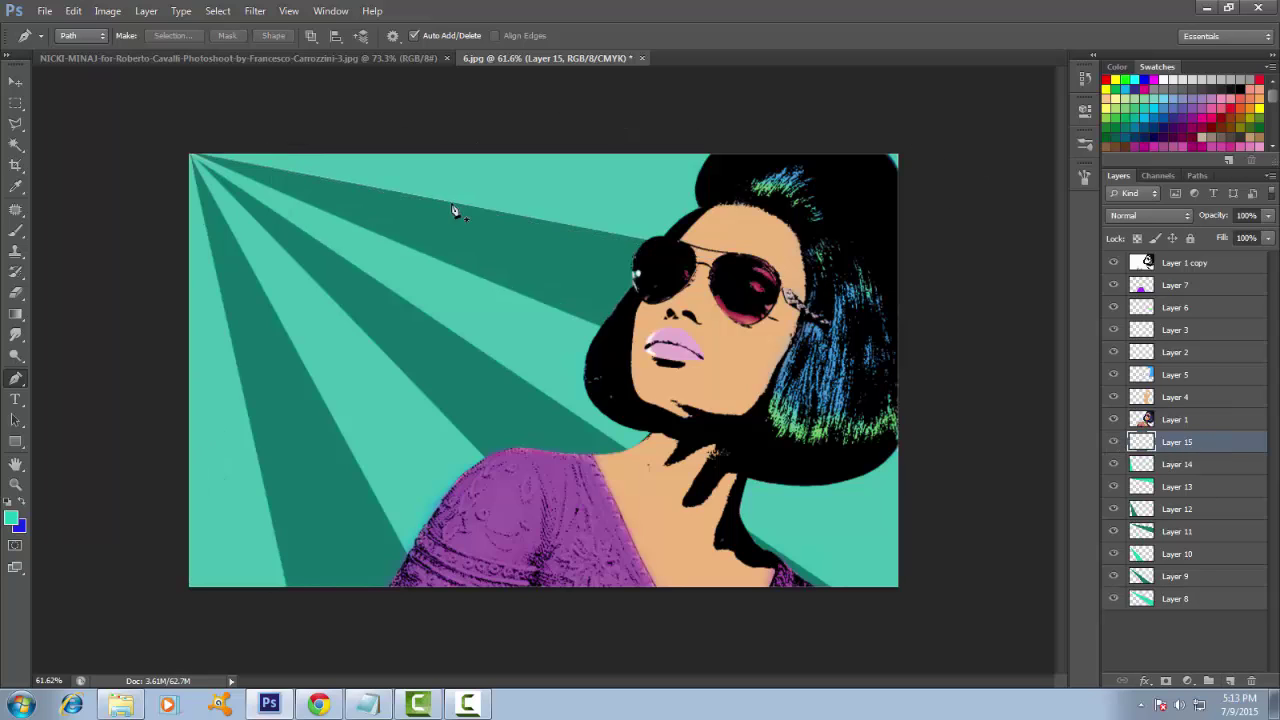
- Fill the strip along the top edge dark green, deselect, and add Layer 16
click(196, 158)
click(899, 188)
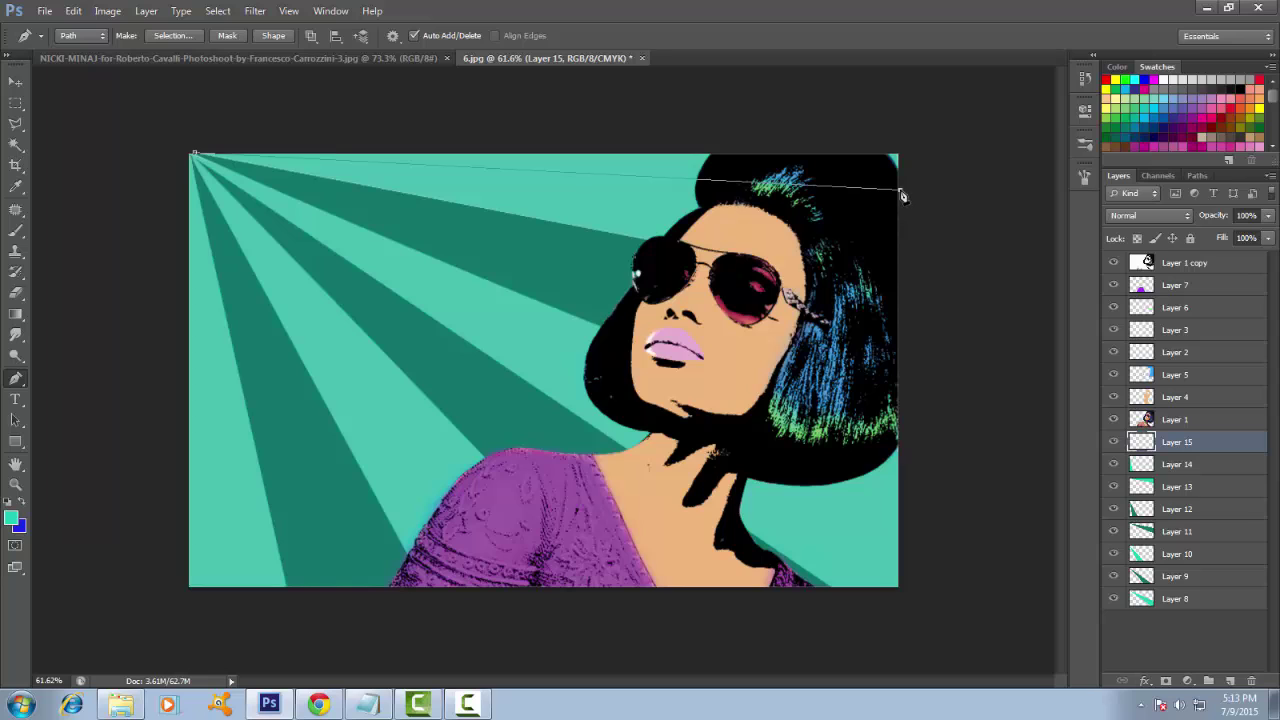
click(912, 106)
click(438, 115)
click(207, 138)
right_click(695, 155)
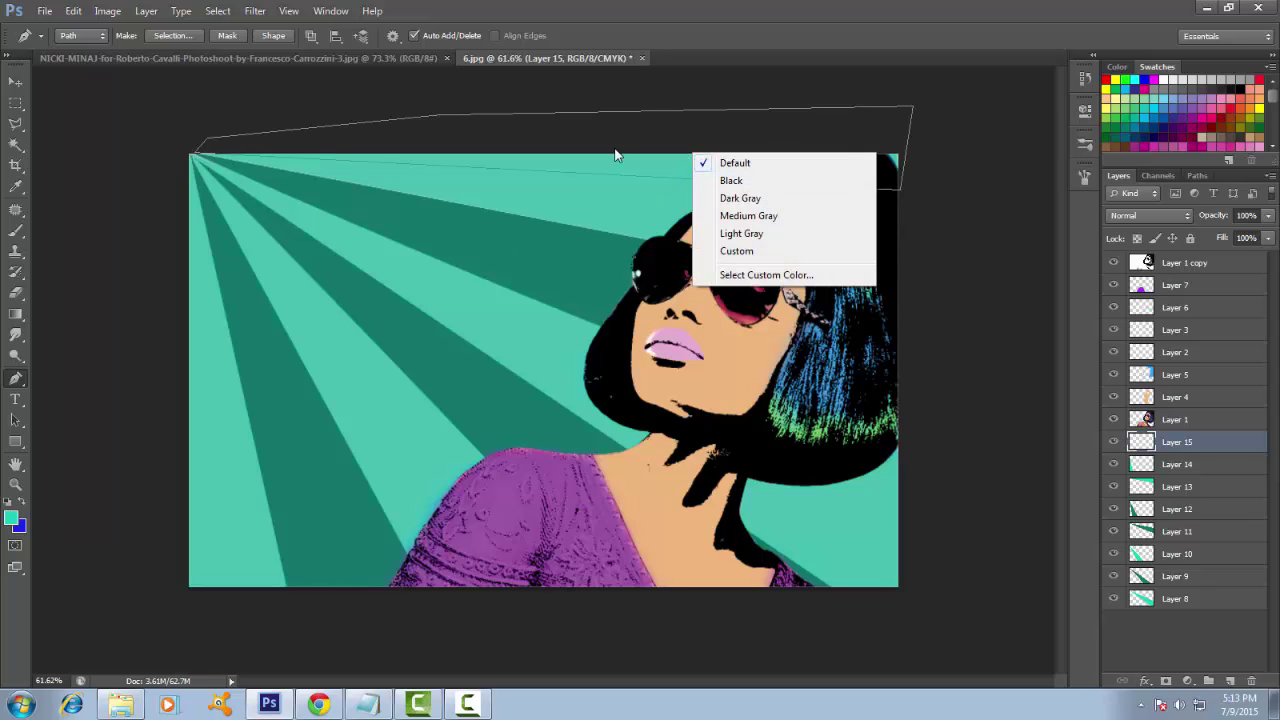
right_click(617, 157)
click(671, 237)
key(Return)
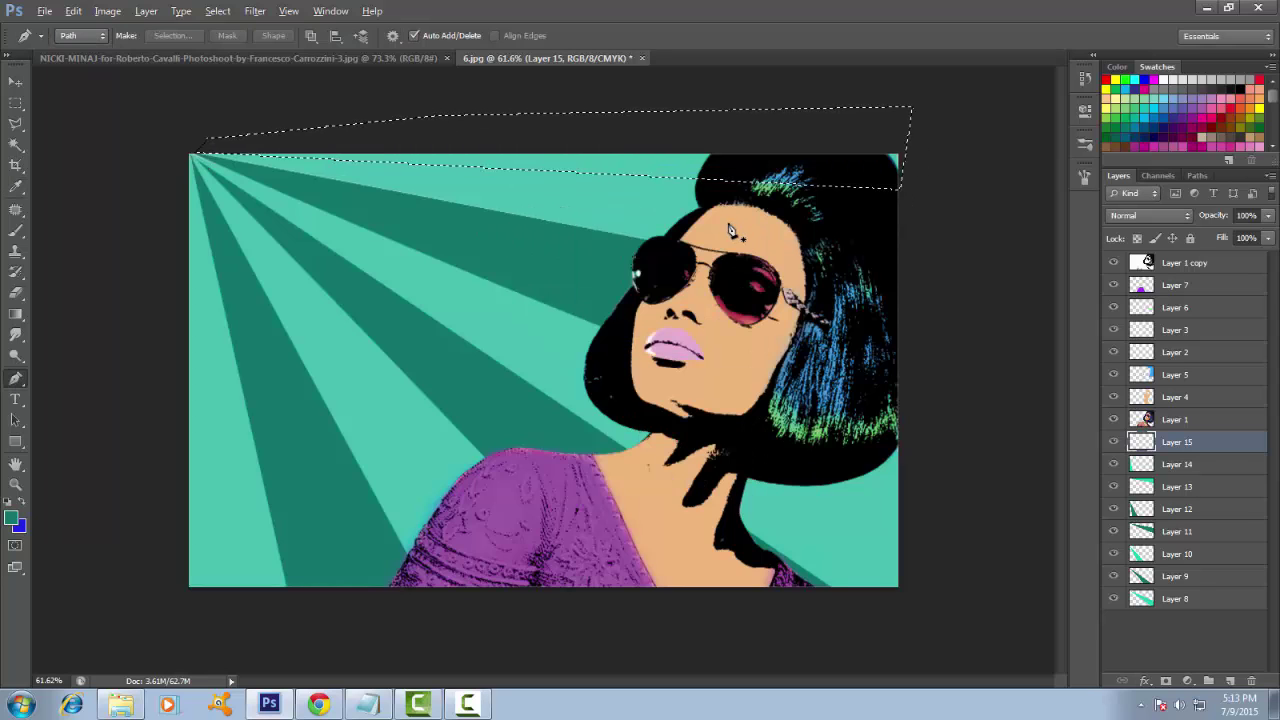
click(218, 11)
click(240, 52)
click(102, 348)
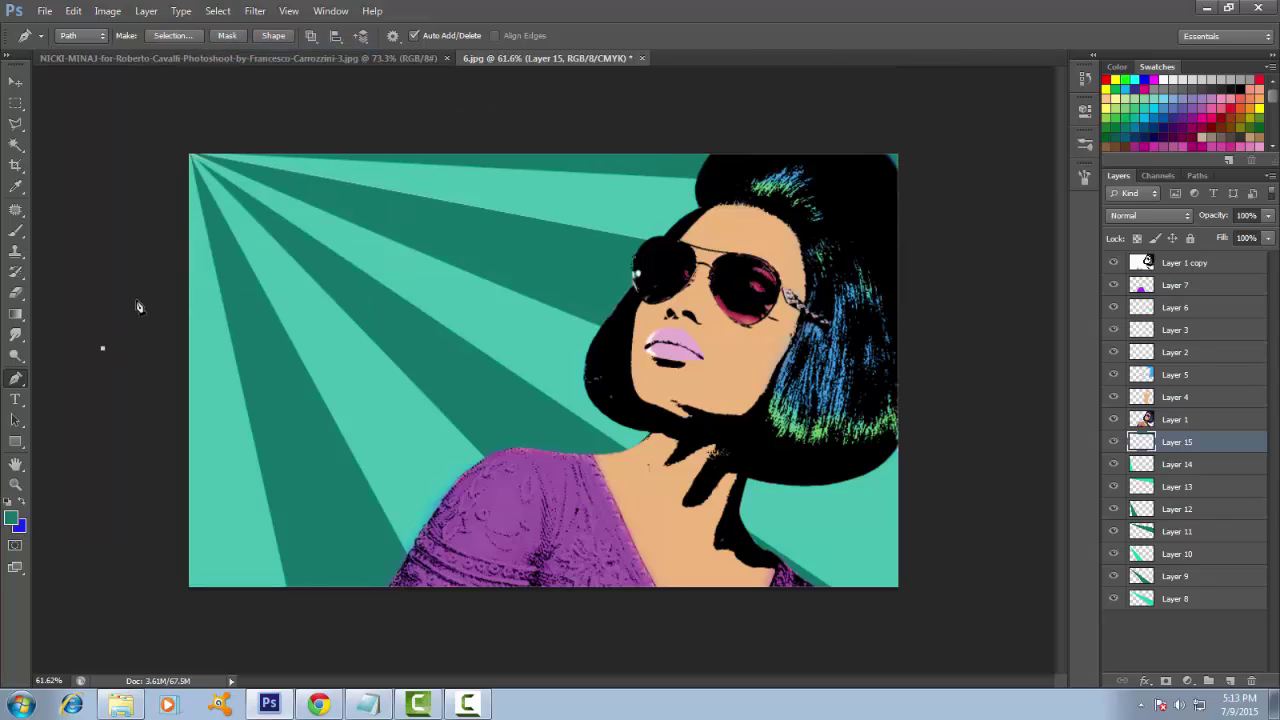
click(1230, 681)
- Outline the thin left-edge strip and make it a selection with no feathering
key(Delete)
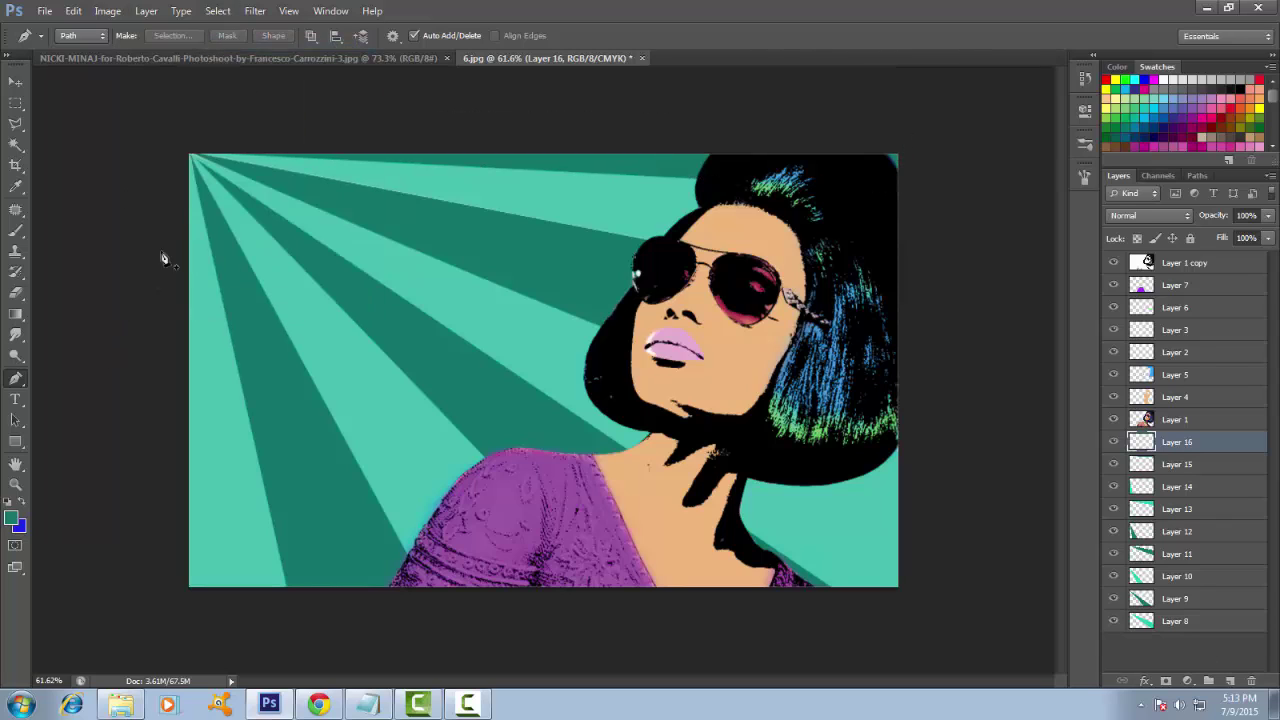
click(191, 156)
click(212, 586)
click(145, 592)
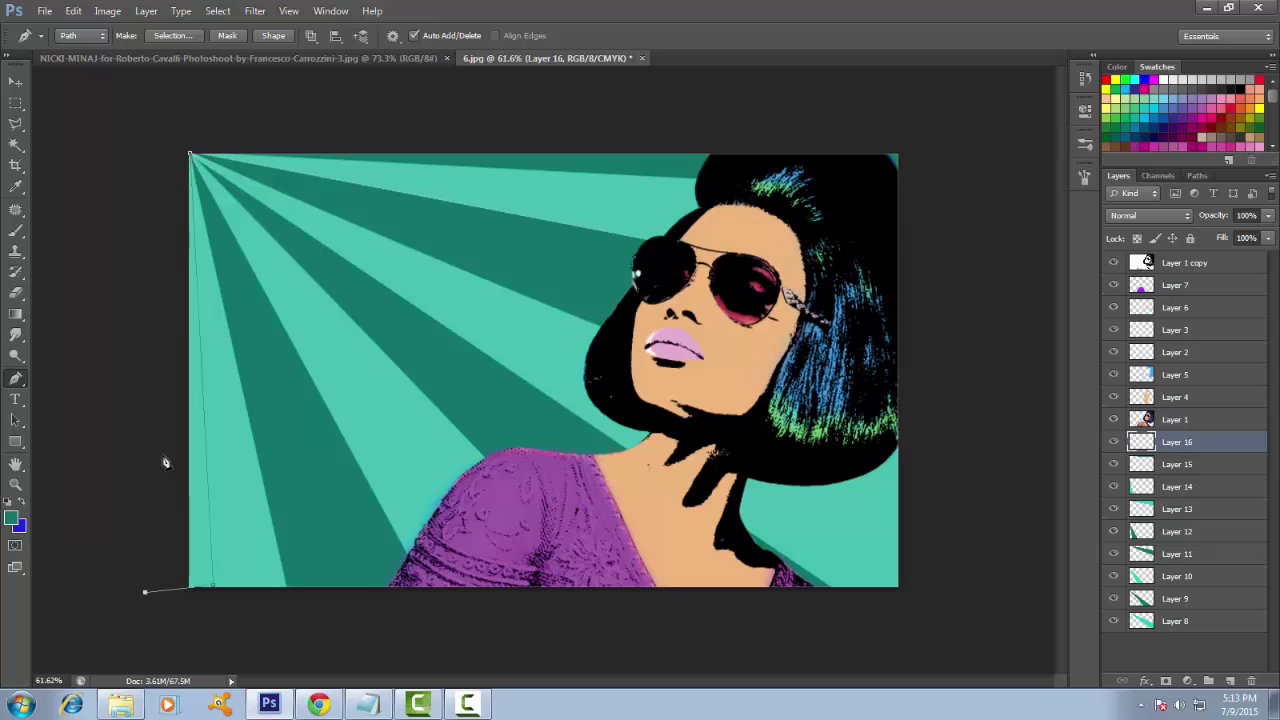
click(172, 595)
click(162, 523)
click(176, 162)
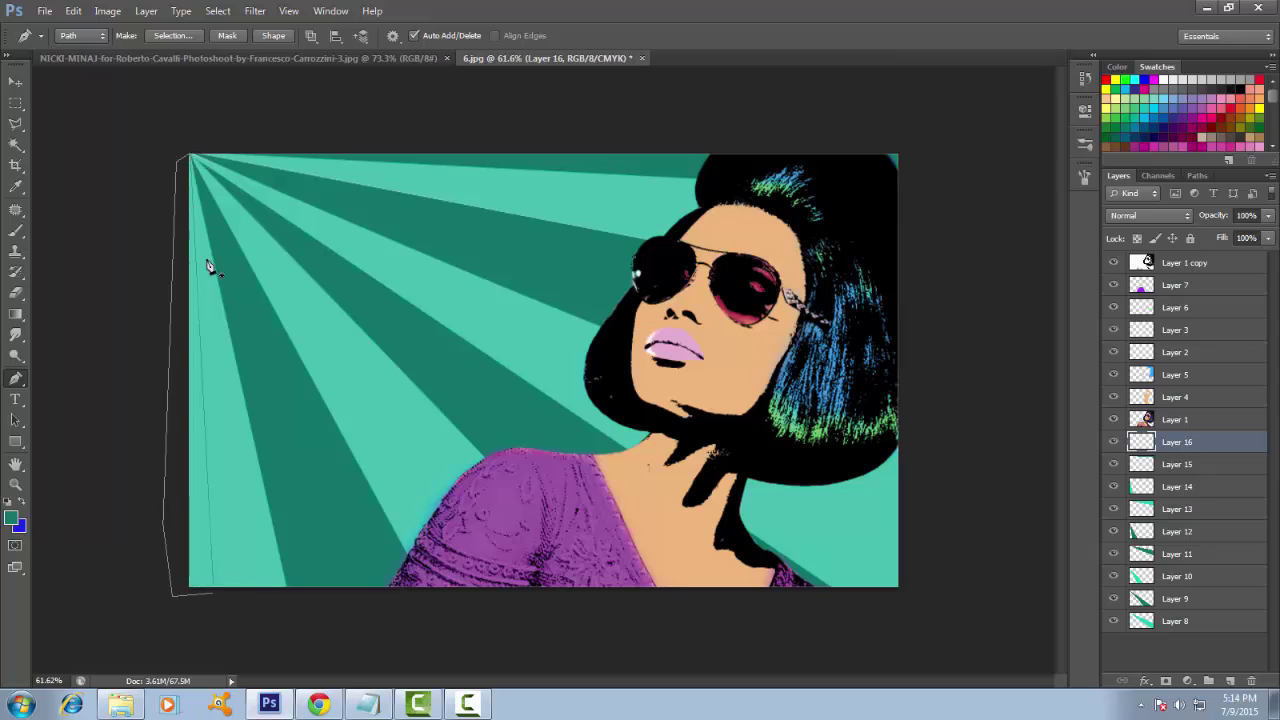
right_click(200, 490)
click(252, 210)
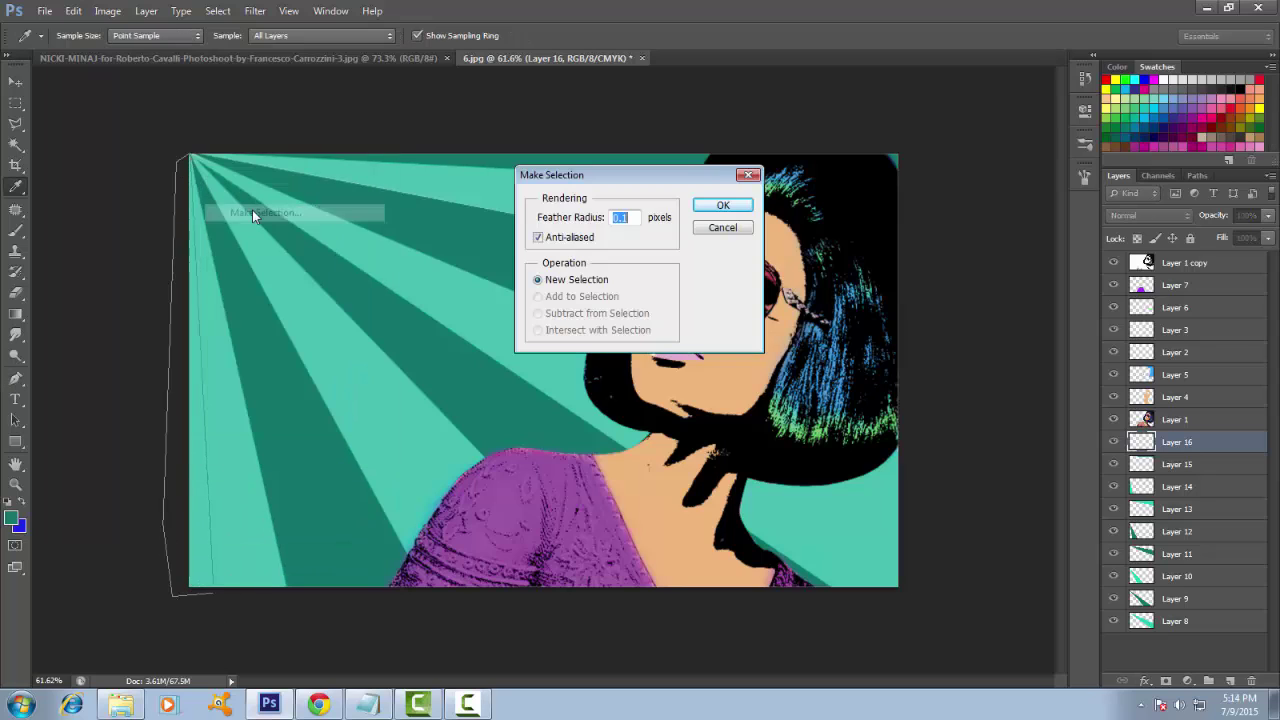
click(722, 206)
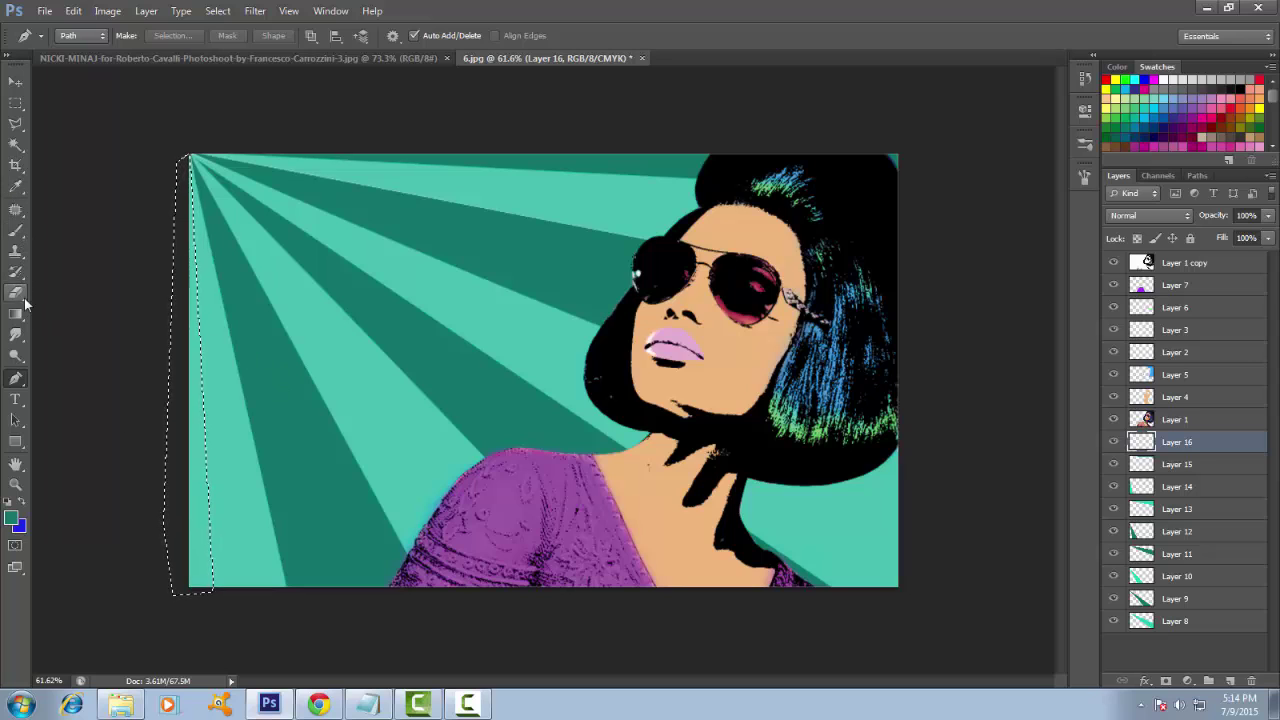
- Sample the rays' dark green with the Eyedropper, fill the left strip, and deselect
click(16, 188)
click(275, 385)
key(alt+BackSpace)
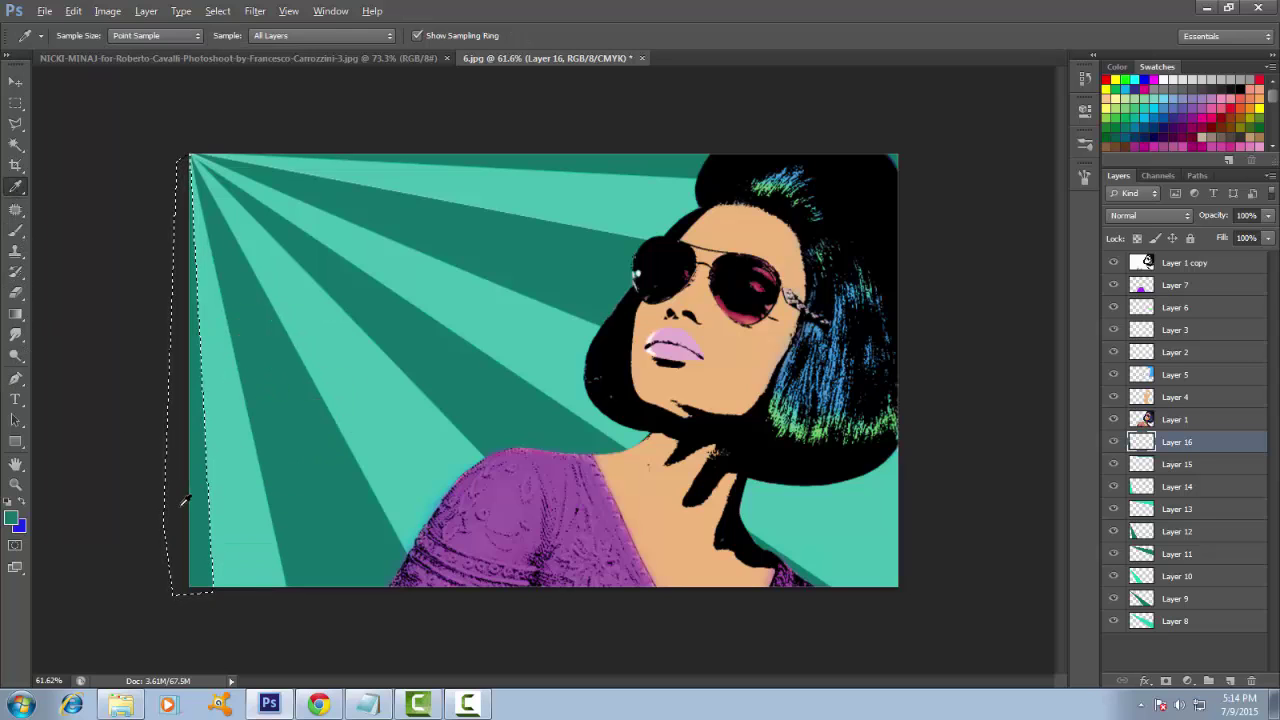
click(217, 11)
click(240, 43)
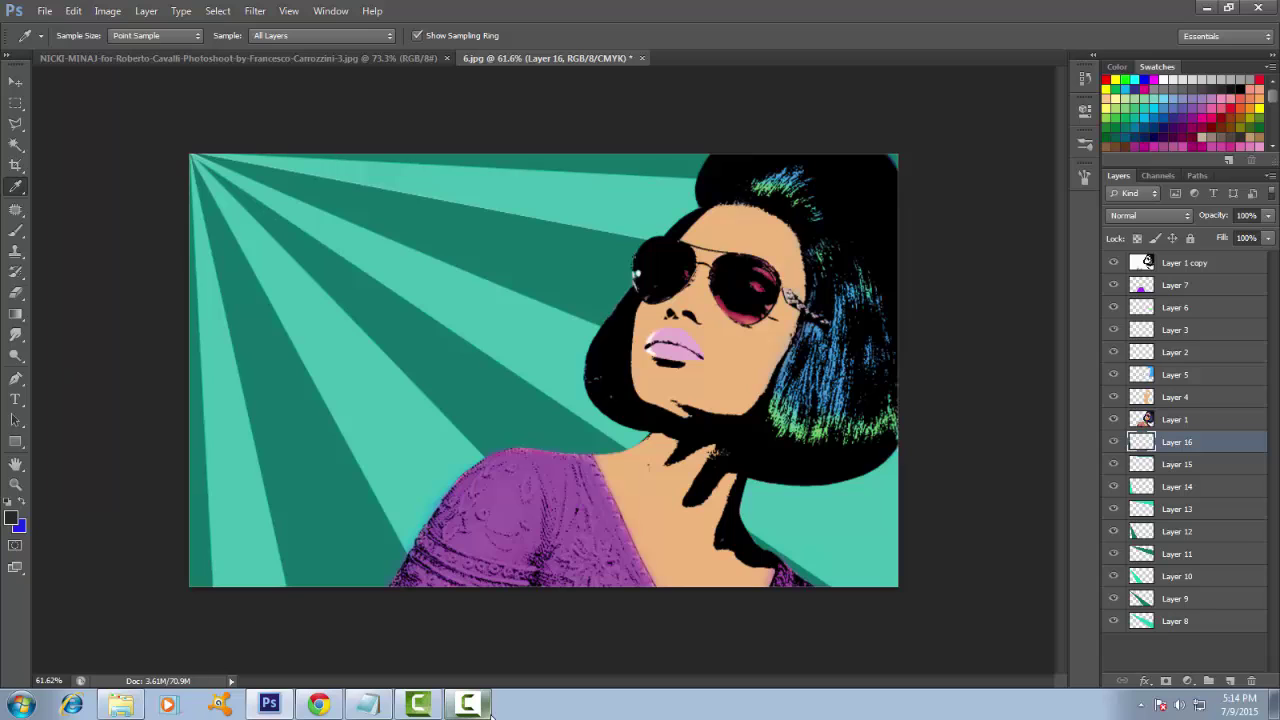
scroll(969, 515, up, 1)
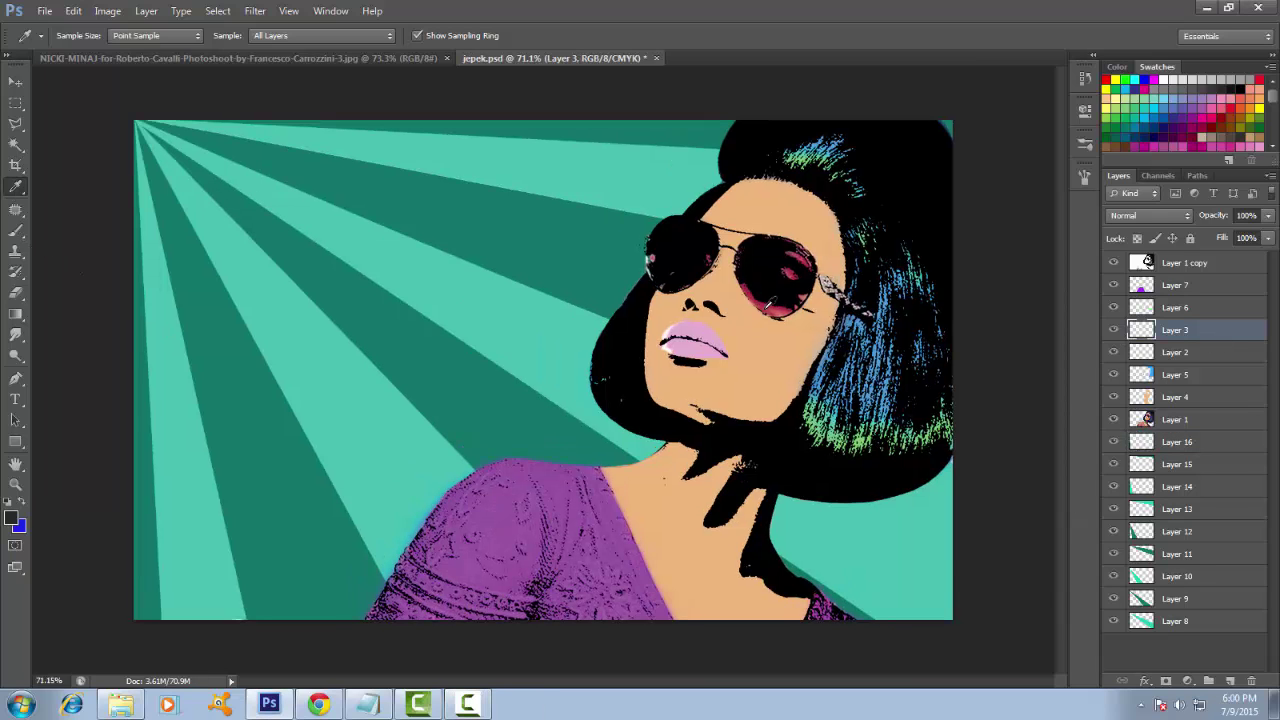
- Sample the sunglasses' lens red and brighten it to a pink-red foreground colour
click(771, 304)
click(11, 517)
drag(1005, 418, 1016, 382)
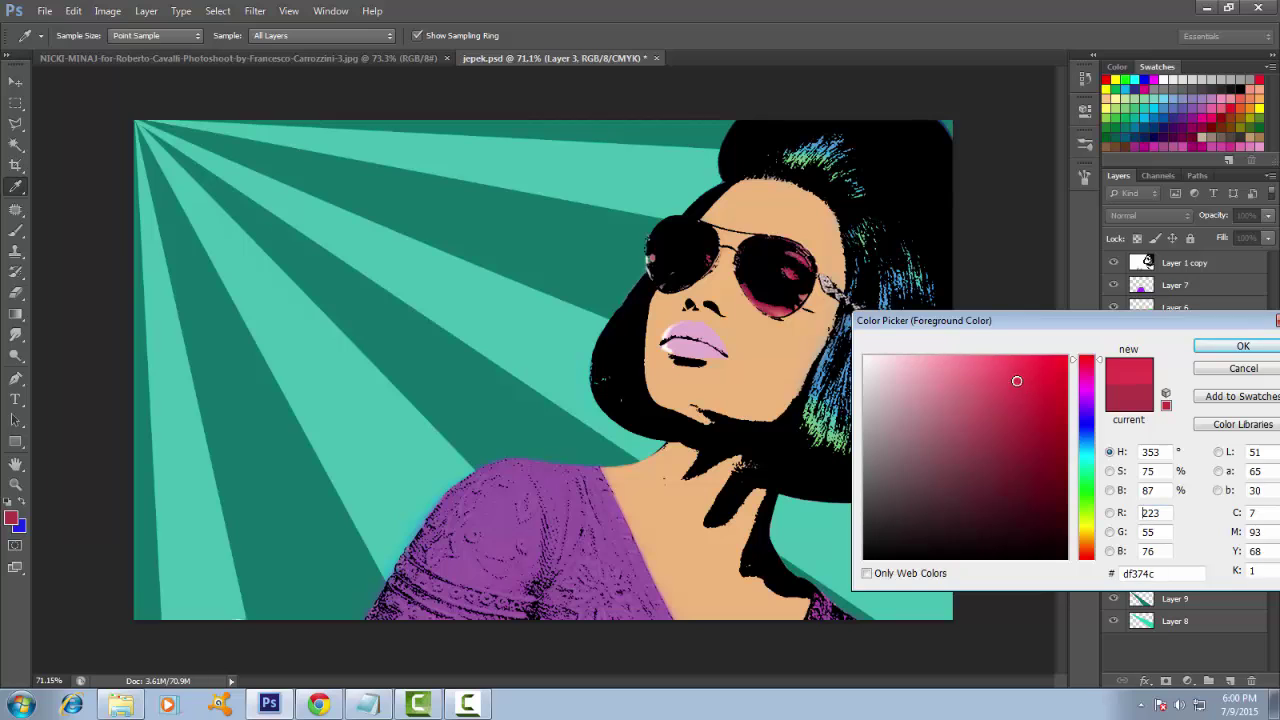
click(1243, 345)
- Brush pink-red over the lips on Layer 3, covering the pale upper-lip edges
key(b)
scroll(712, 348, up, 3)
scroll(712, 348, up, 2)
mouse_move(654, 331)
mouse_down()
mouse_move(700, 360)
mouse_move(800, 355)
mouse_move(660, 290)
mouse_move(674, 274)
mouse_move(714, 274)
mouse_move(732, 322)
mouse_up()
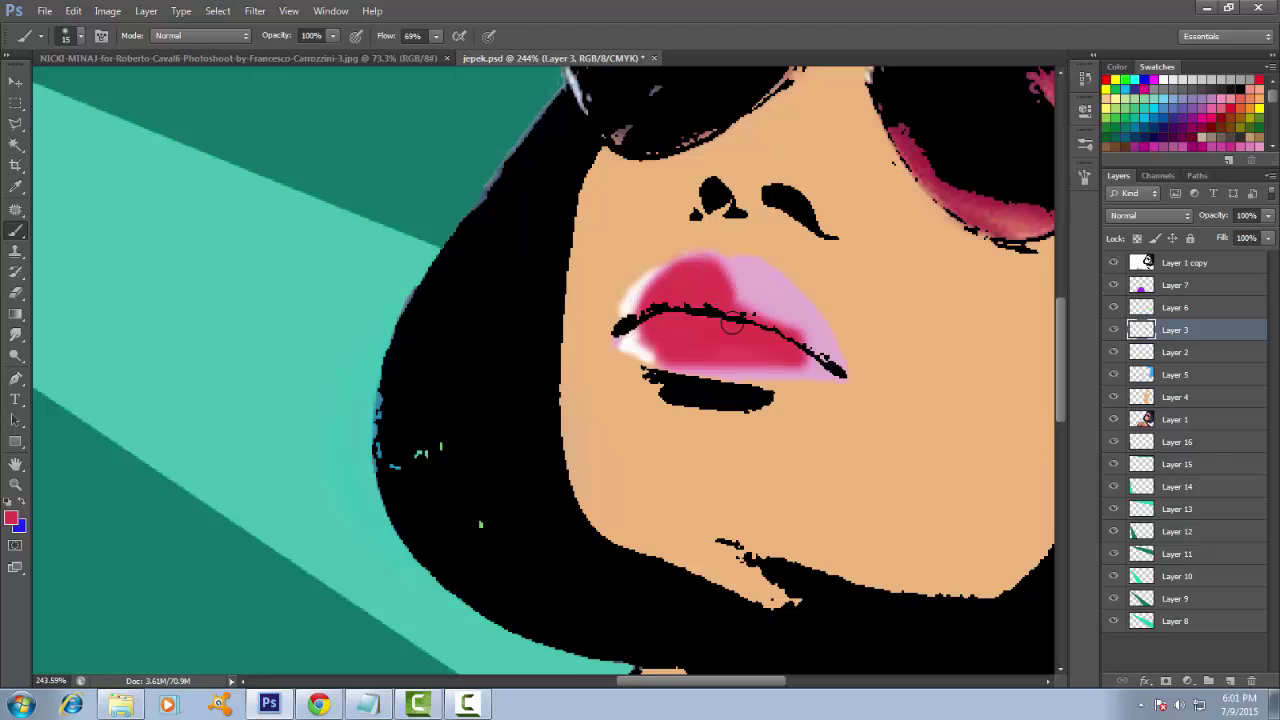
mouse_move(720, 272)
mouse_down()
mouse_move(746, 271)
mouse_move(749, 294)
mouse_move(787, 301)
mouse_move(812, 336)
mouse_move(785, 349)
mouse_up()
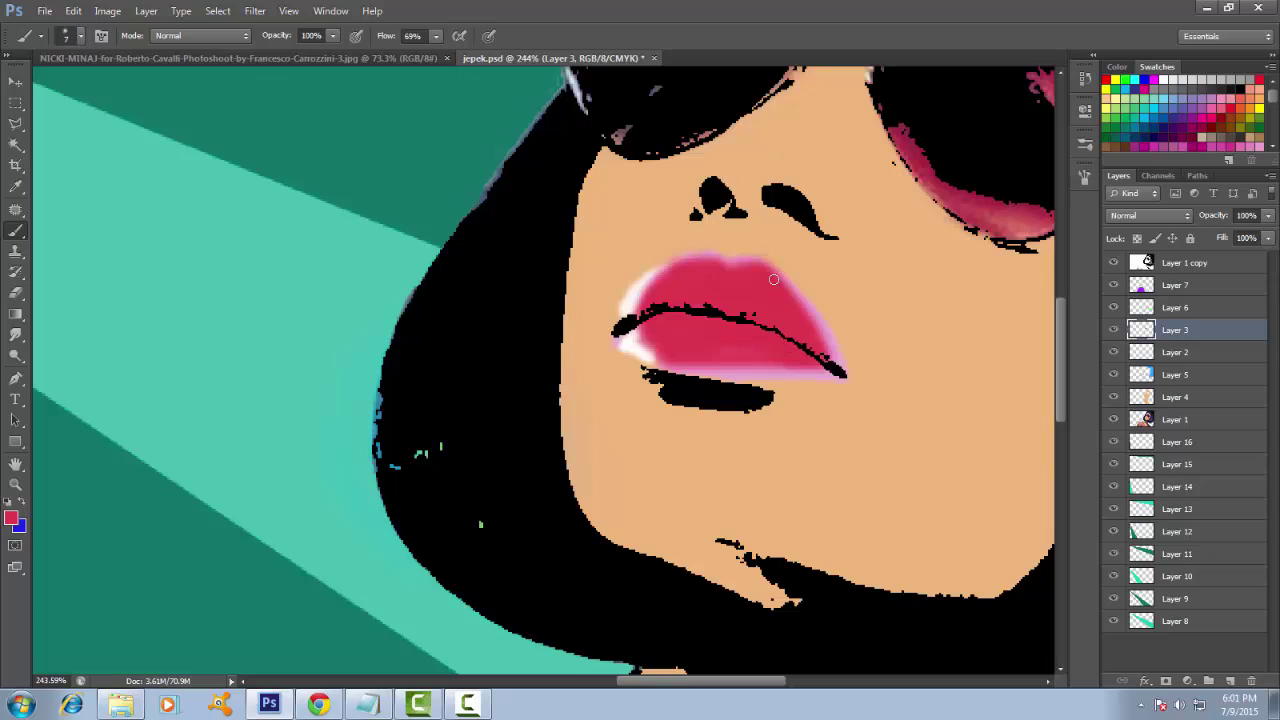
mouse_move(773, 279)
mouse_down()
mouse_move(832, 362)
mouse_move(668, 365)
mouse_move(800, 372)
mouse_move(709, 348)
mouse_up()
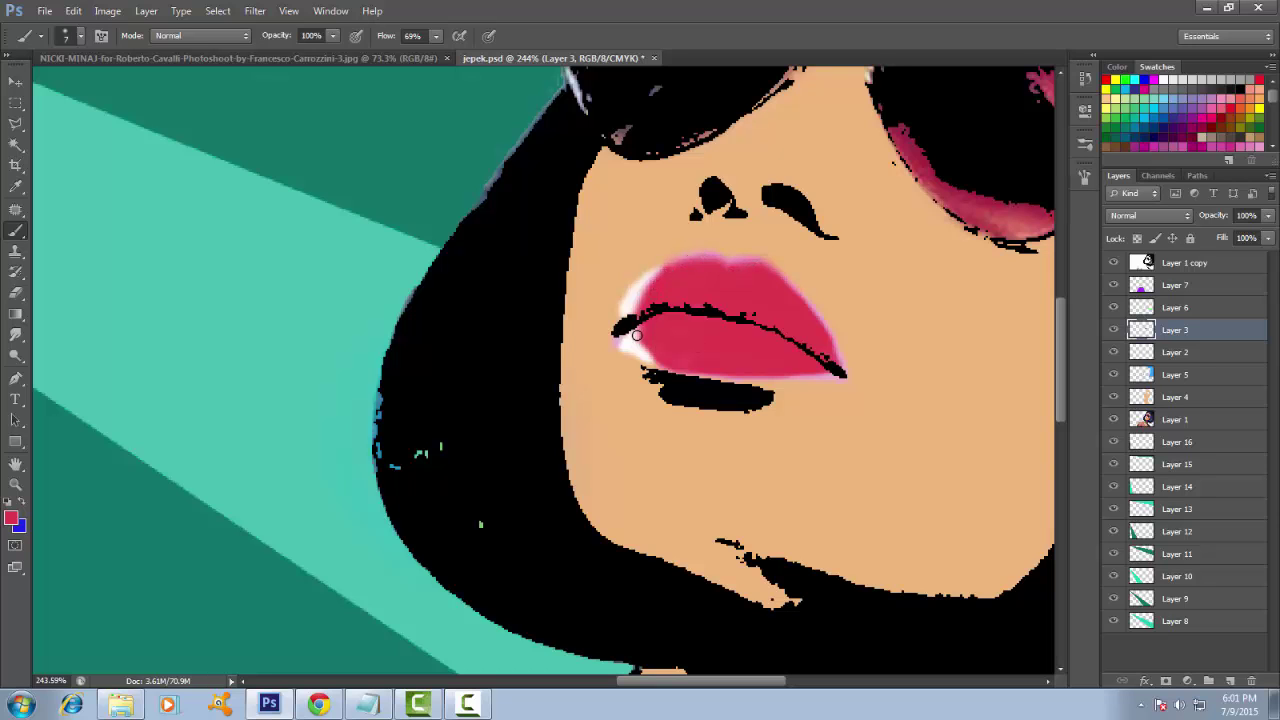
drag(787, 297, 836, 359)
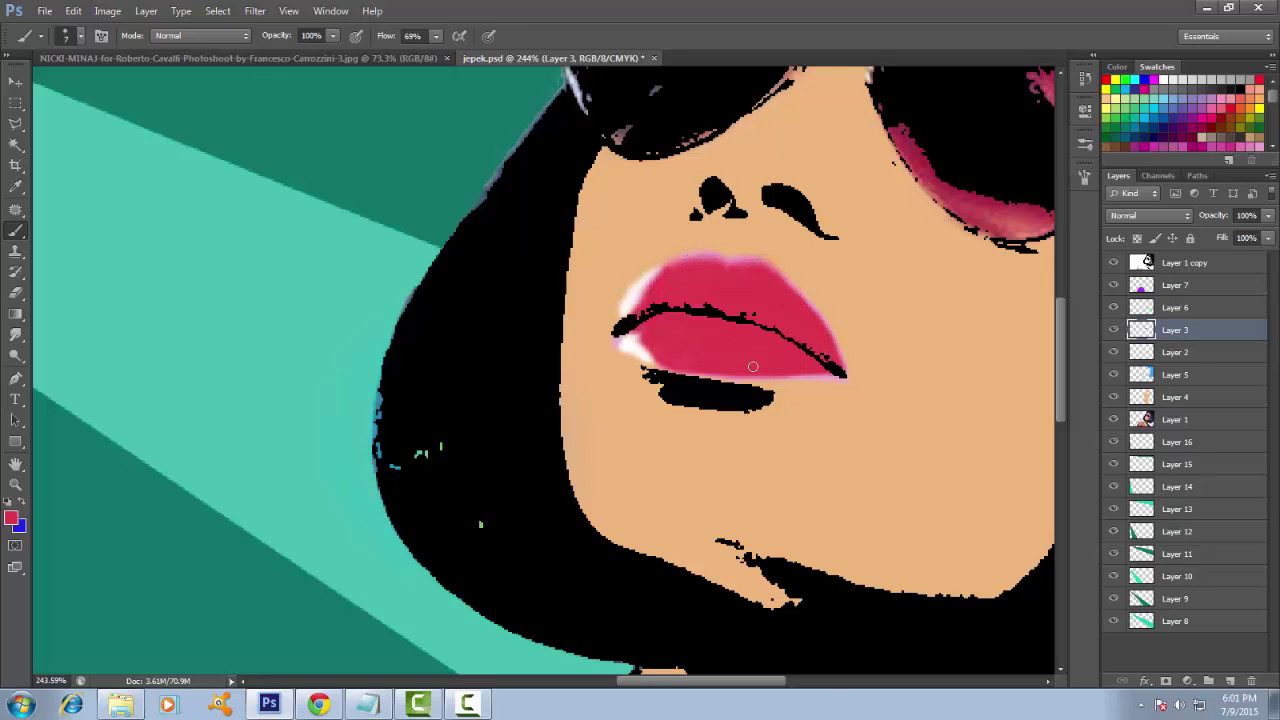
drag(729, 343, 753, 349)
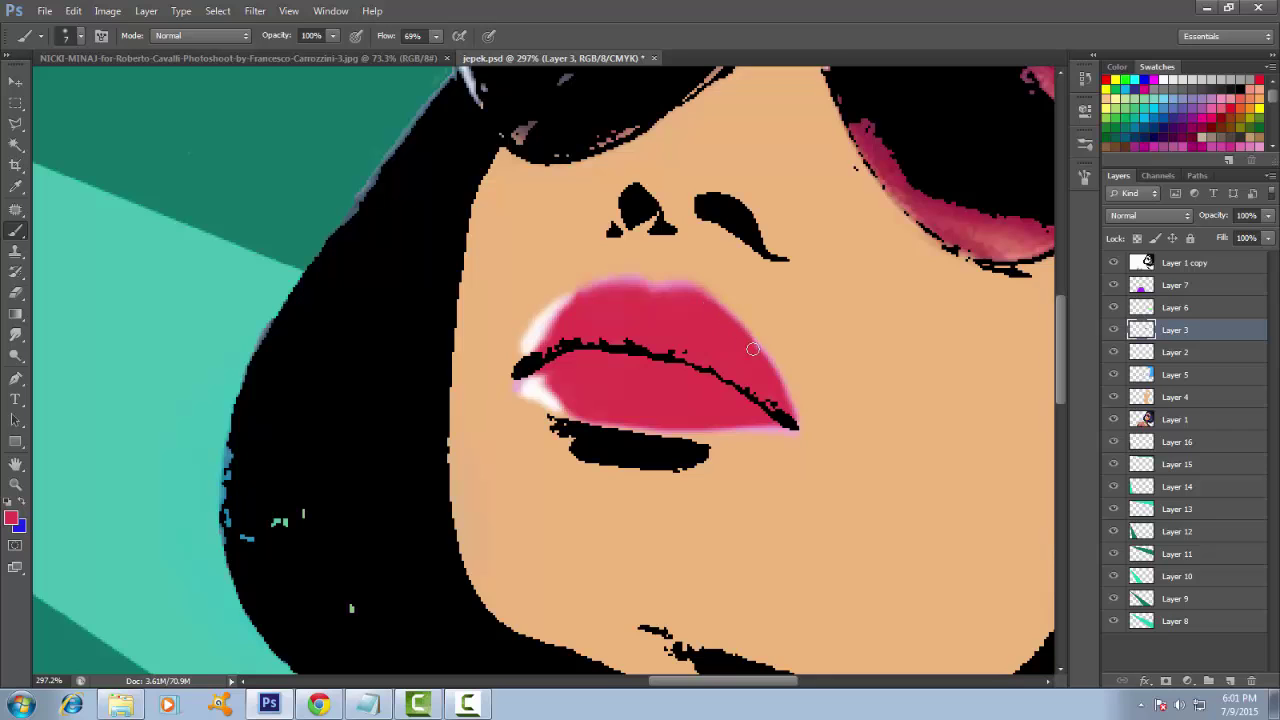
drag(771, 394, 751, 380)
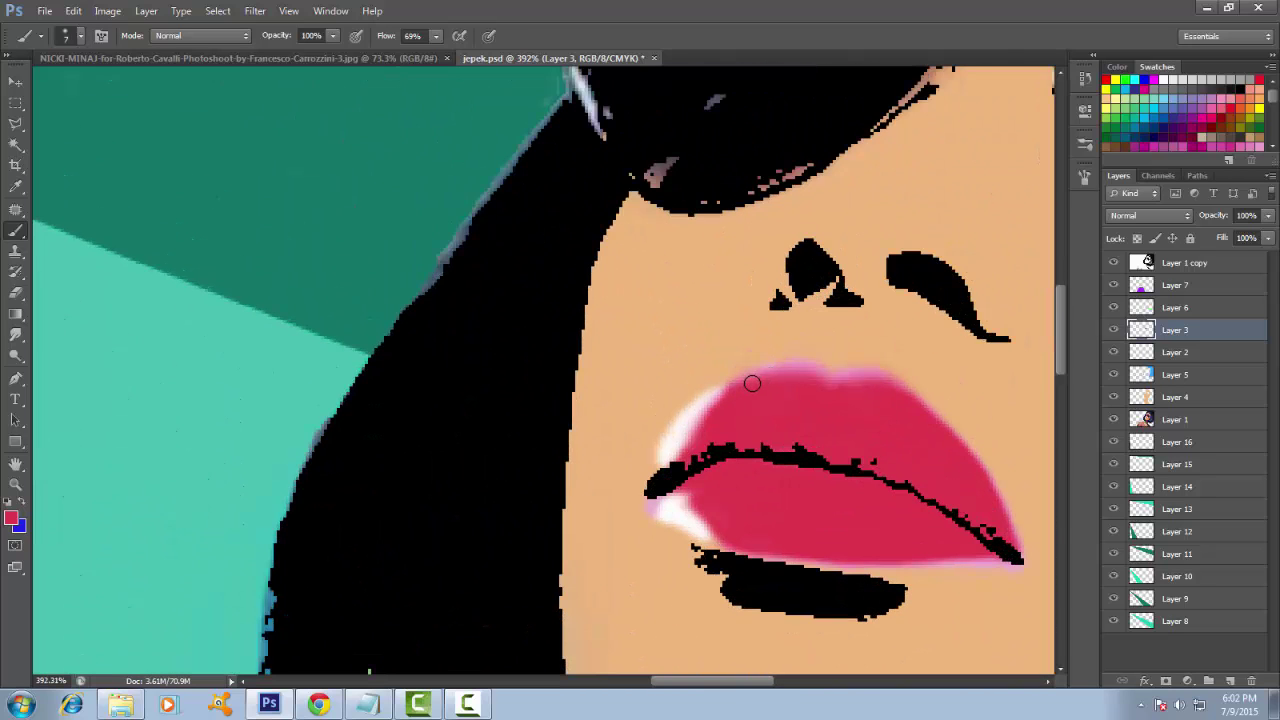
mouse_move(829, 409)
mouse_down()
mouse_move(883, 389)
mouse_move(714, 267)
mouse_move(711, 355)
mouse_up()
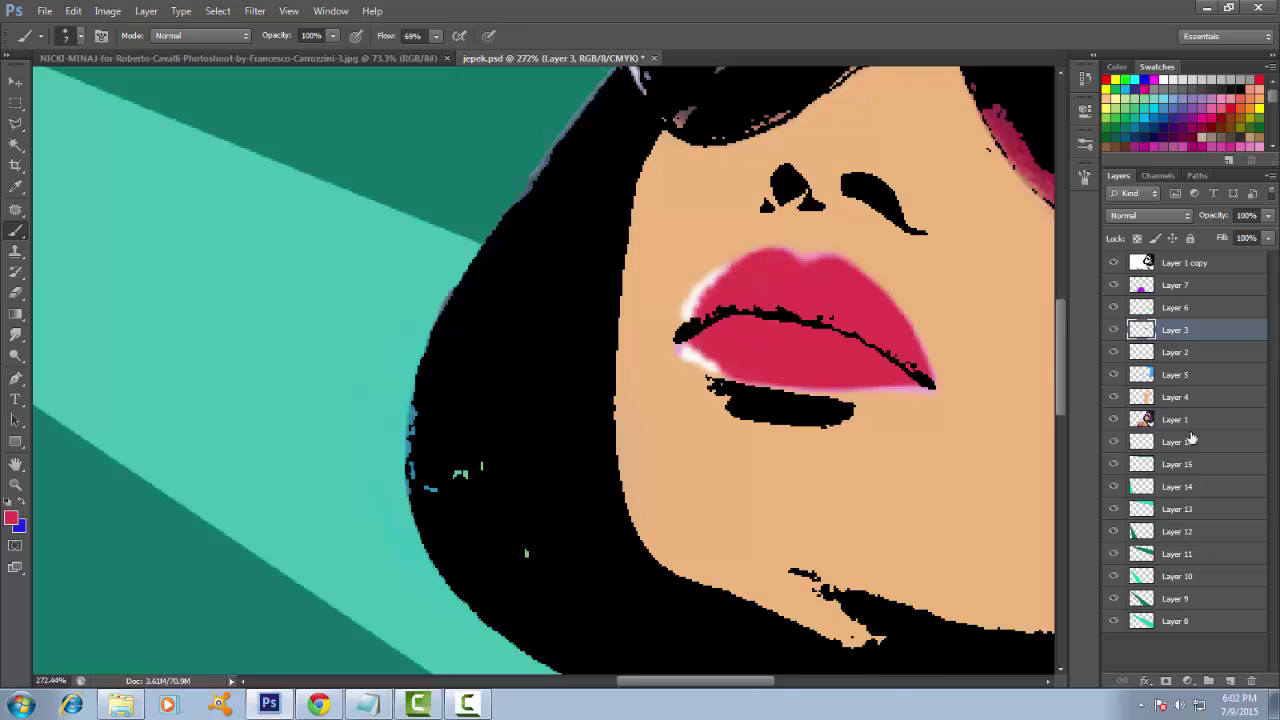
key(ctrl+0)
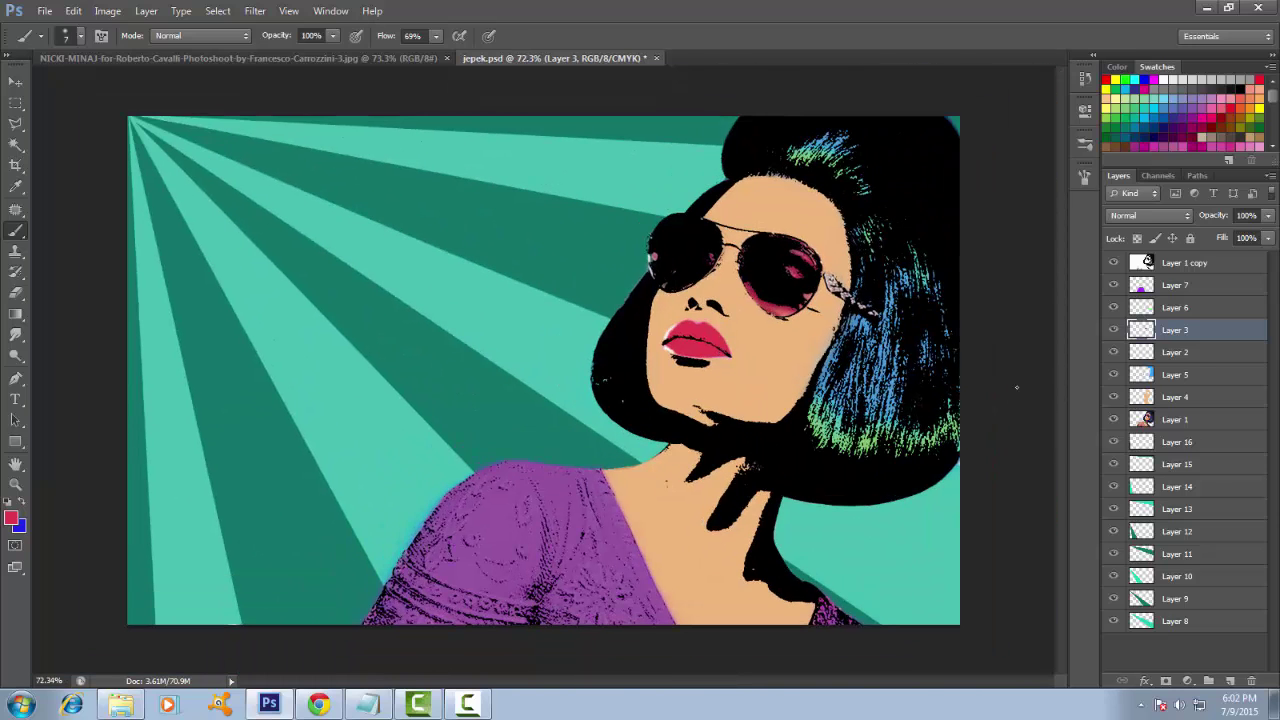
- On Layer 2, erase the stray white highlight edges around the lips
click(1124, 355)
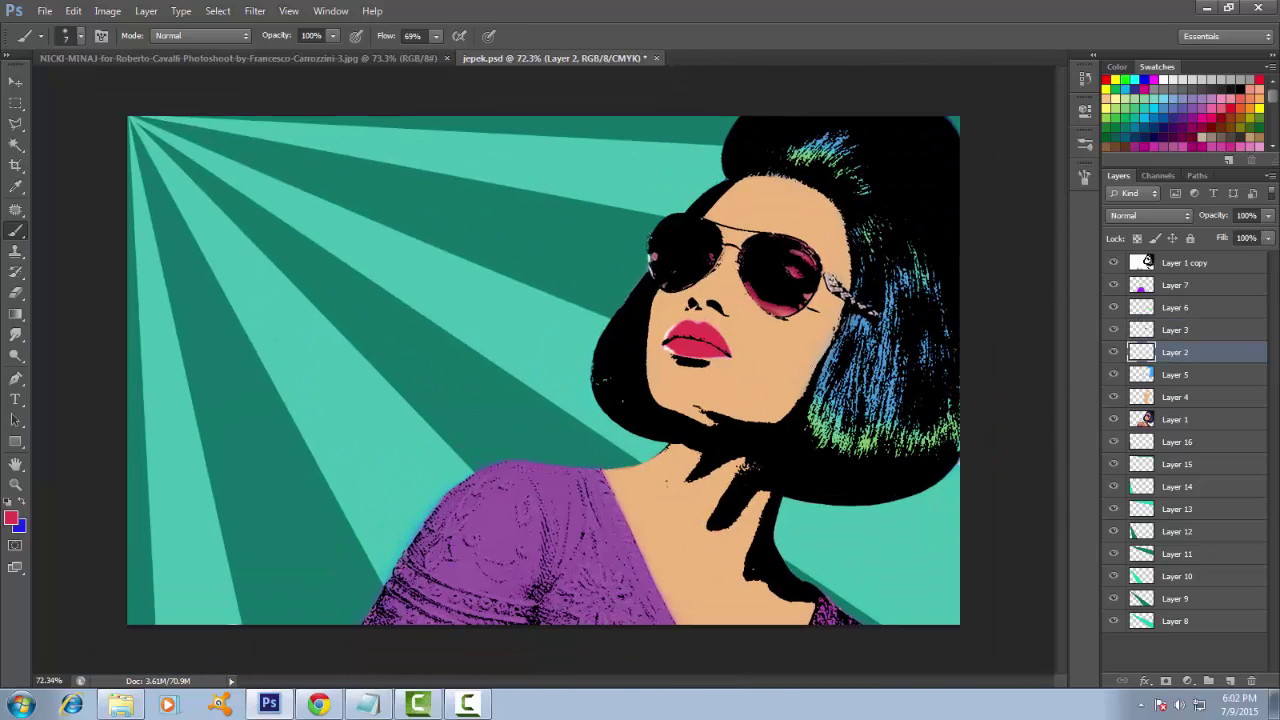
key(e)
click(629, 336)
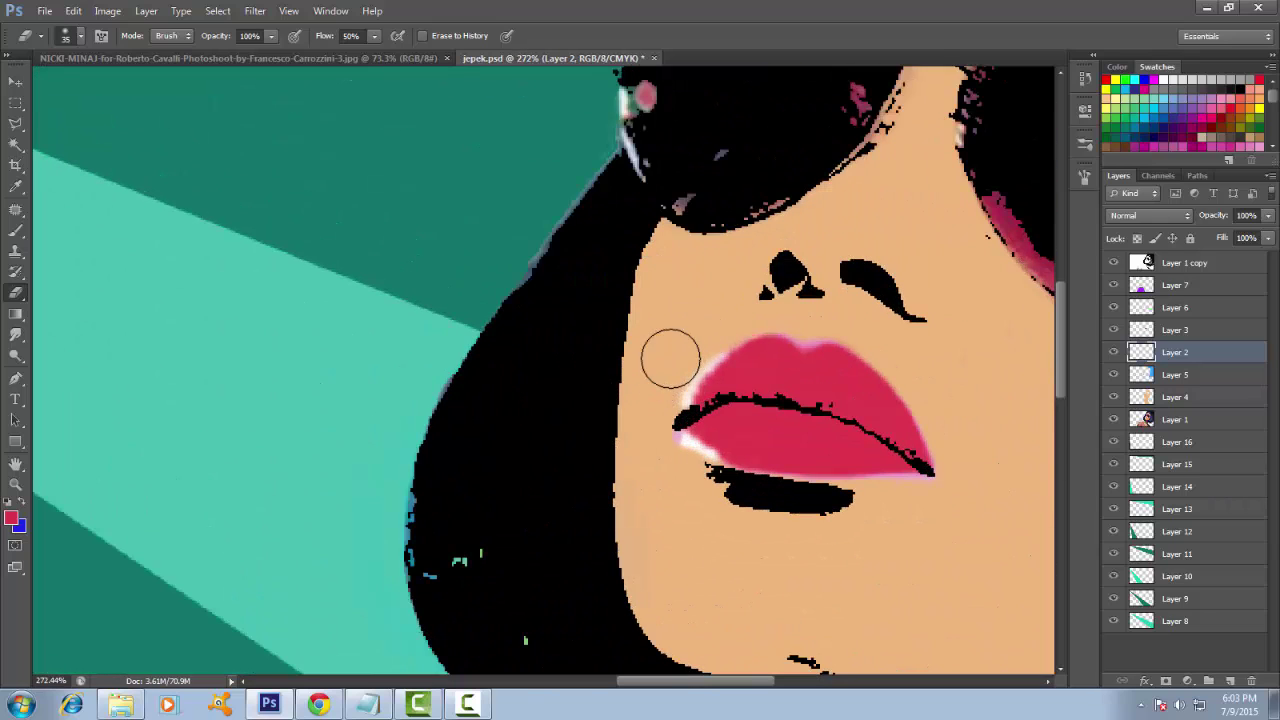
scroll(757, 537, down, 6)
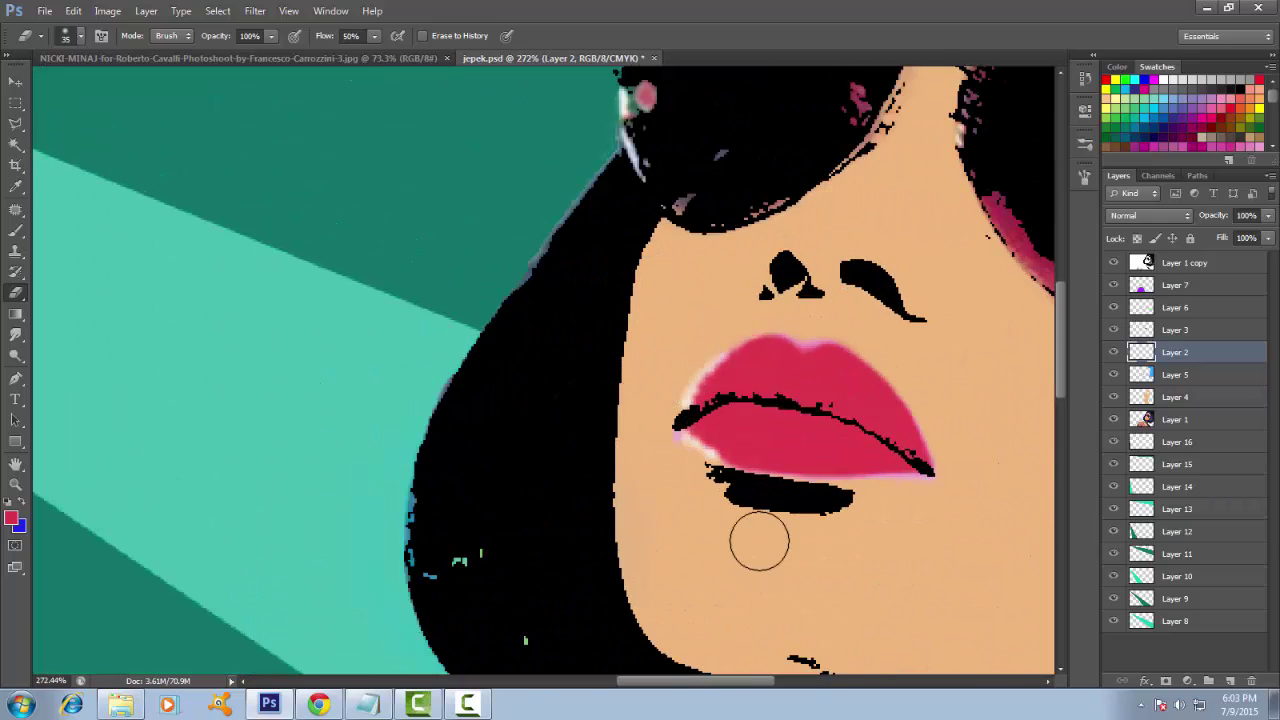
scroll(864, 573, up, 2)
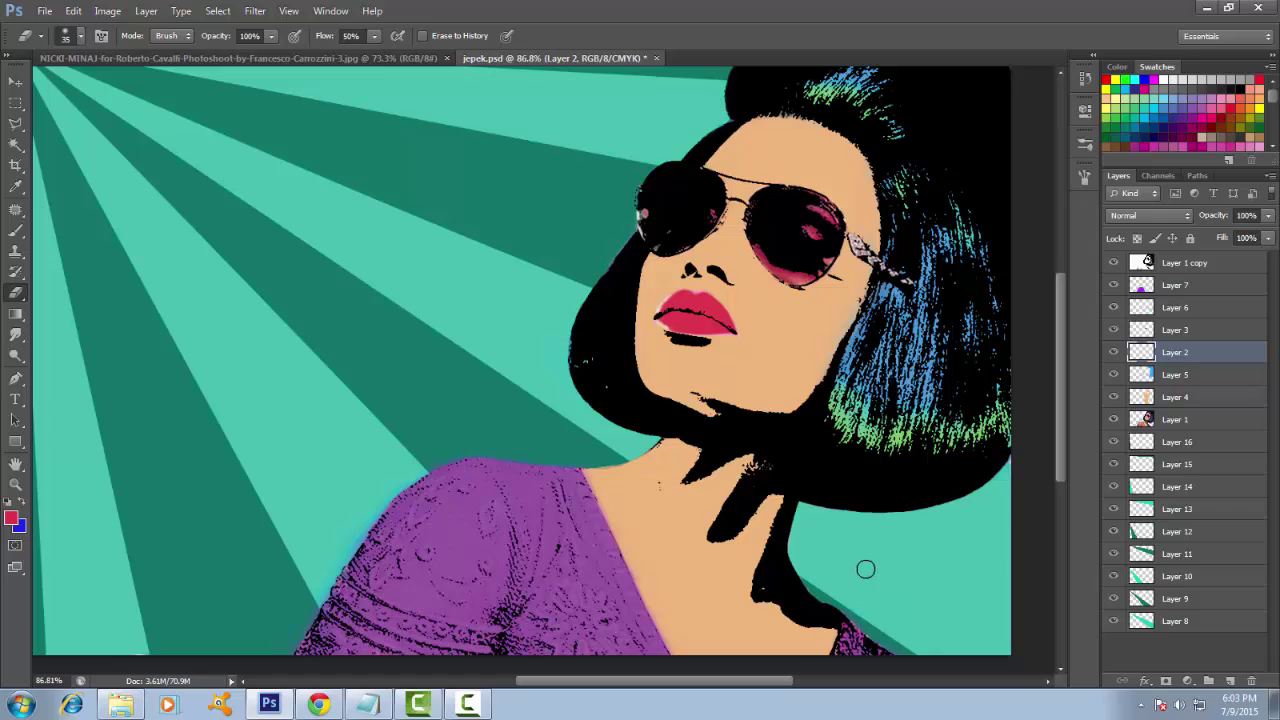
- Sample the skin colour beside the lips with the Eyedropper, then return to the Brush
key(i)
scroll(652, 300, up, 3)
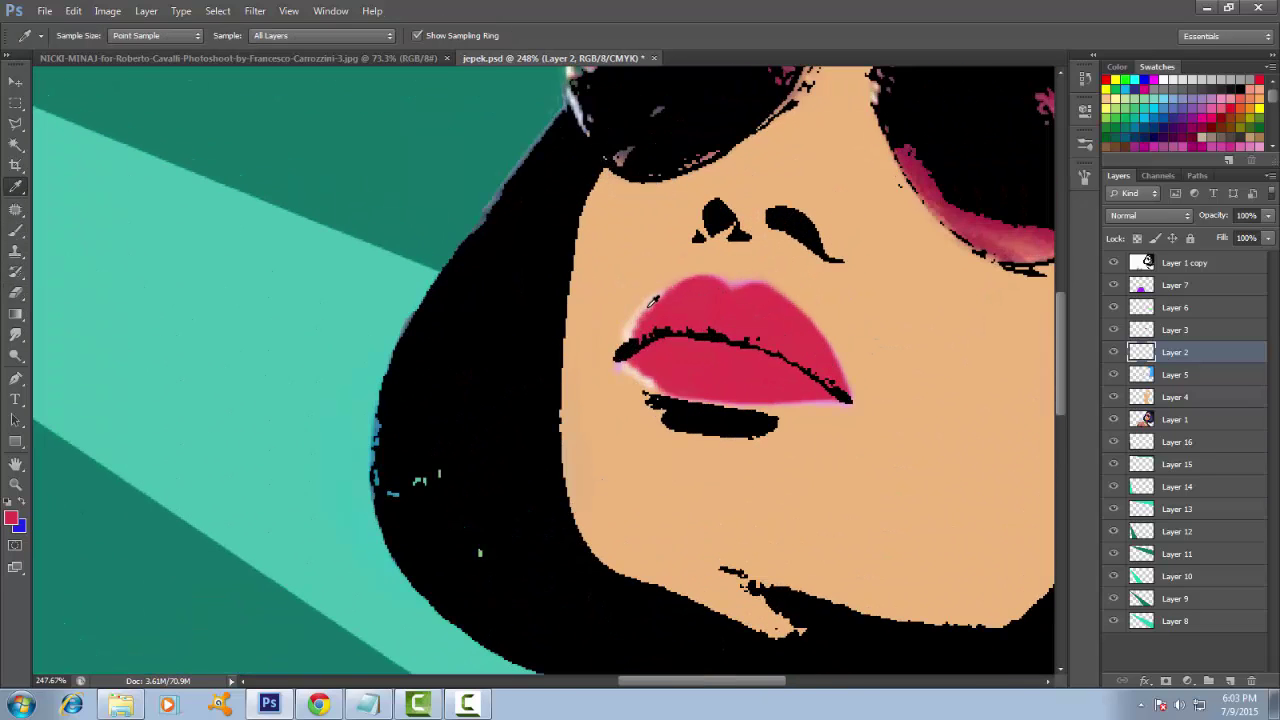
click(650, 373)
key(b)
scroll(660, 330, up, 1)
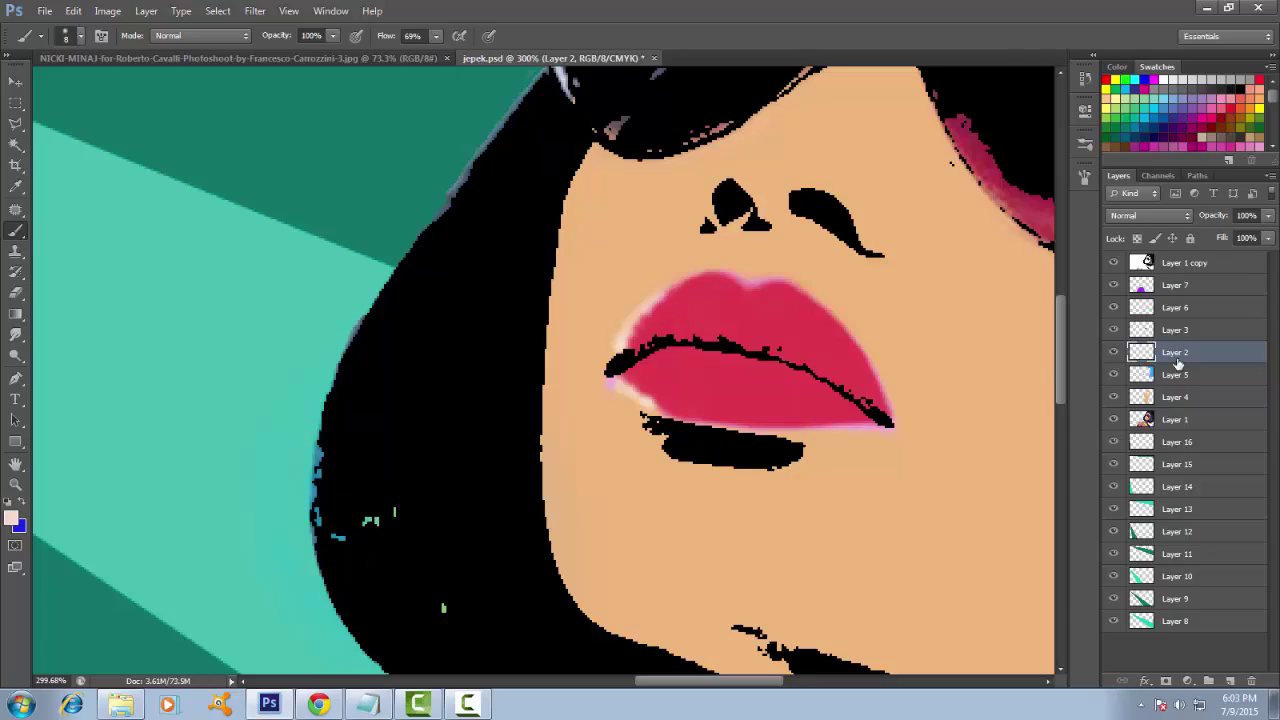
scroll(943, 393, down, 5)
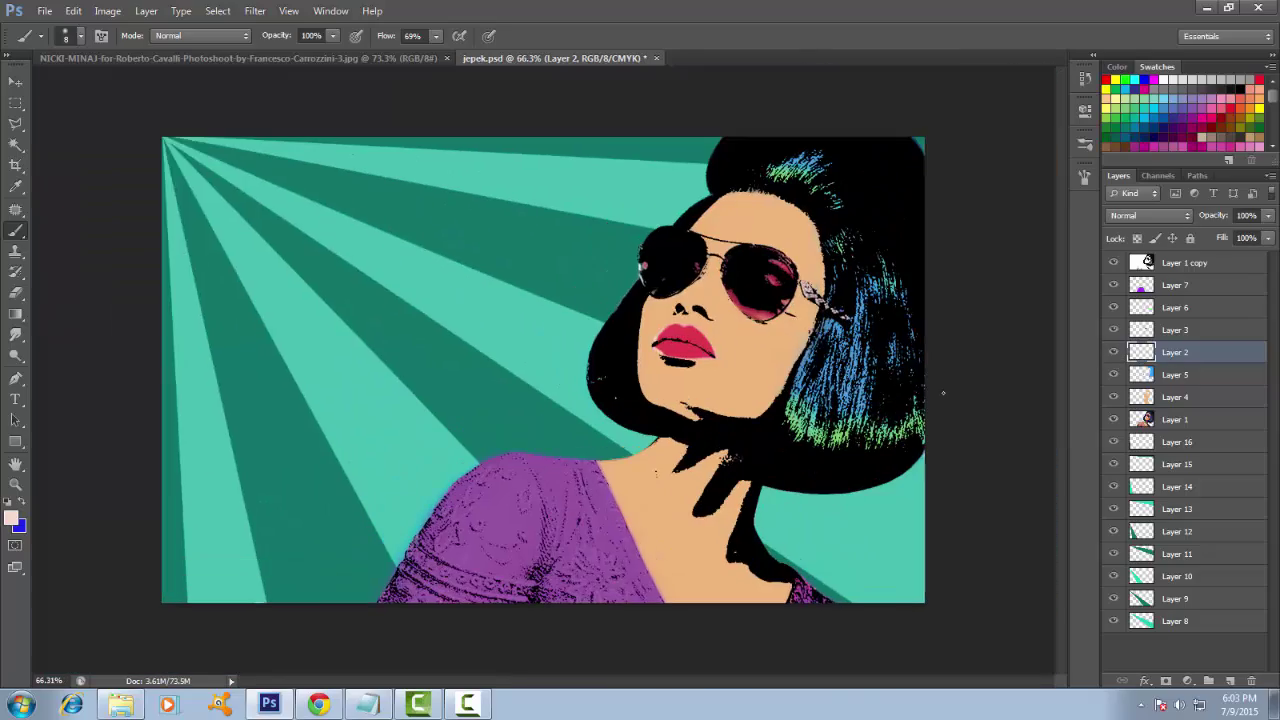